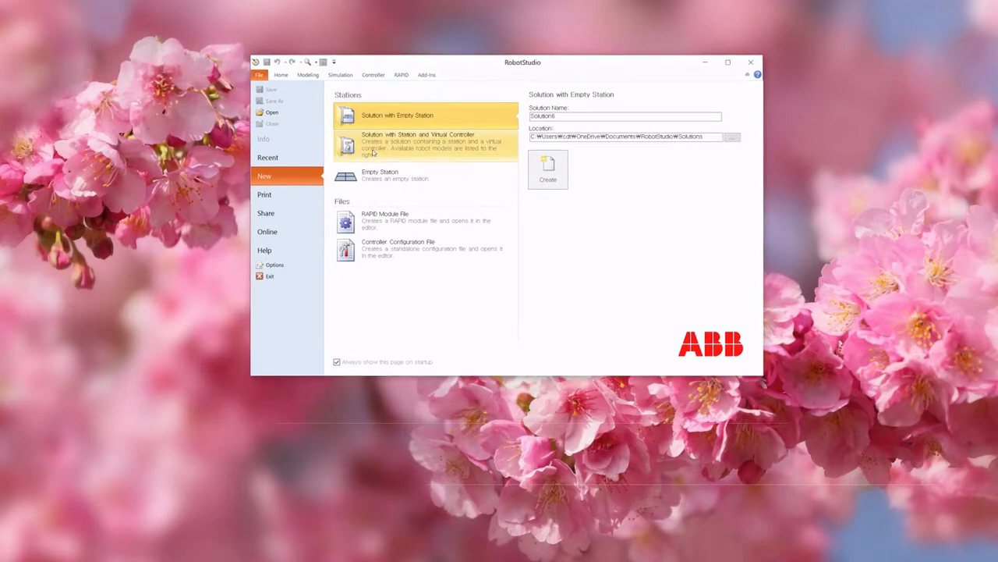
Step: Start a new solution with station and virtual controller, keeping RobotWare 6.01.00.00 for the controller
click(373, 153)
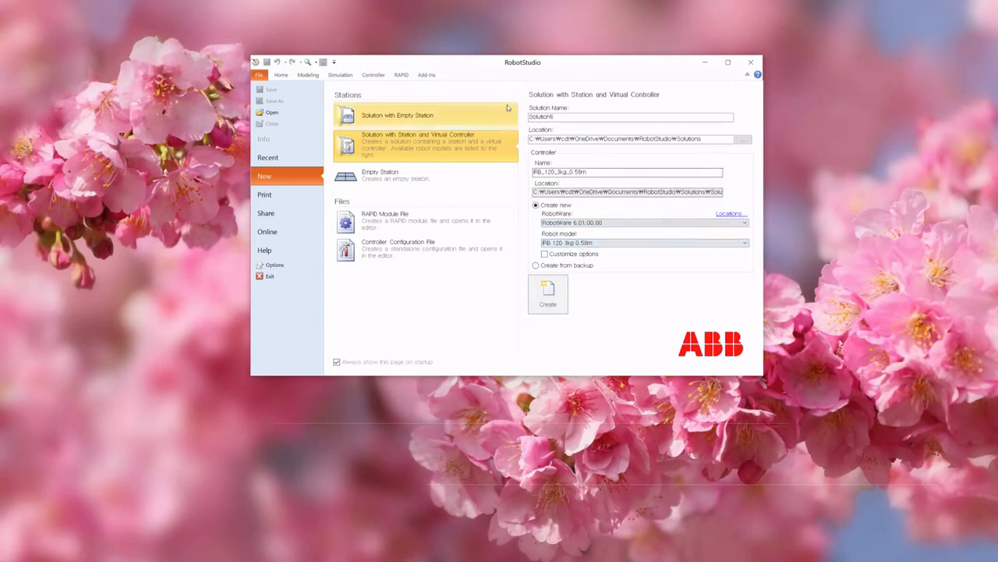
click(624, 224)
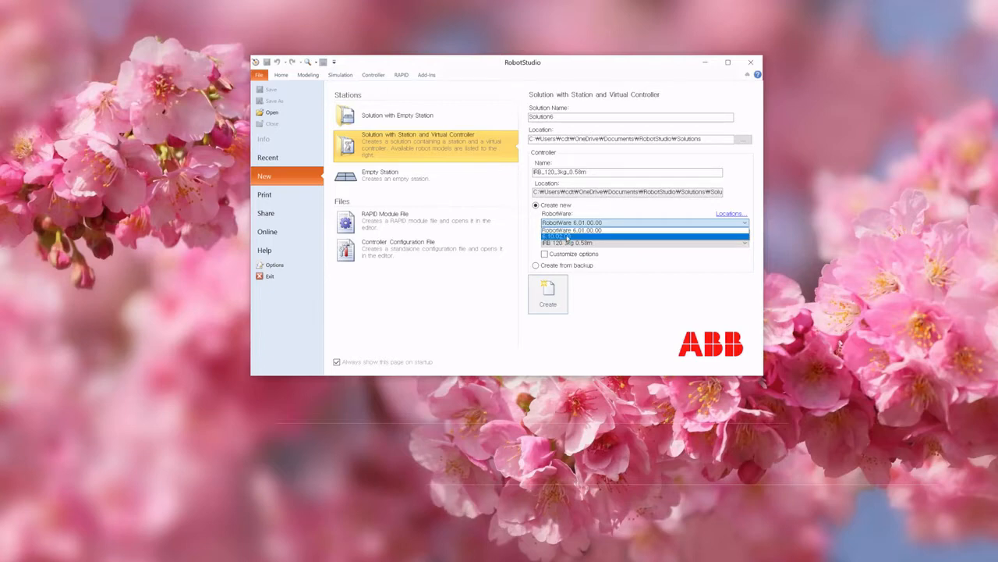
click(570, 236)
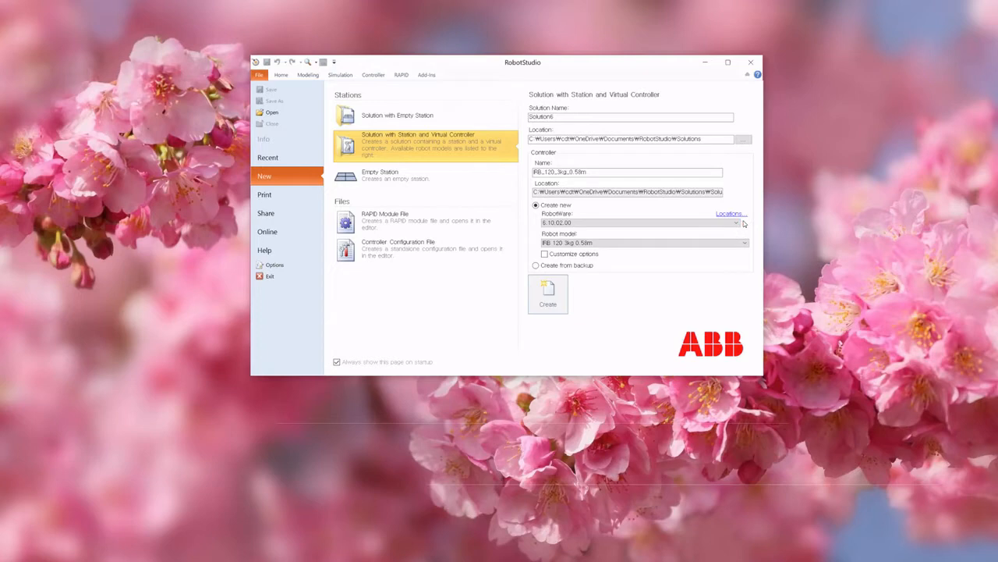
mouse_move(743, 223)
click(580, 222)
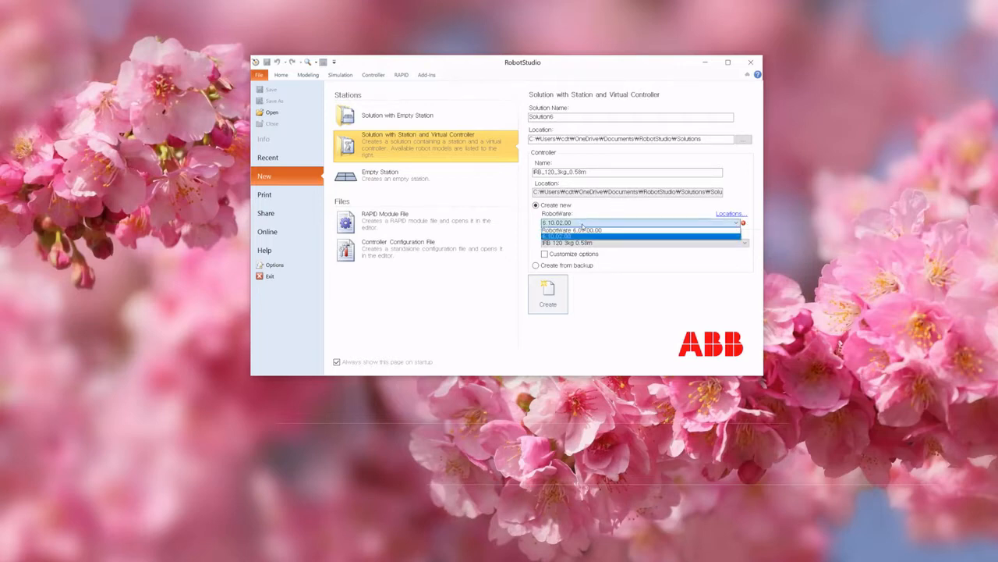
click(575, 230)
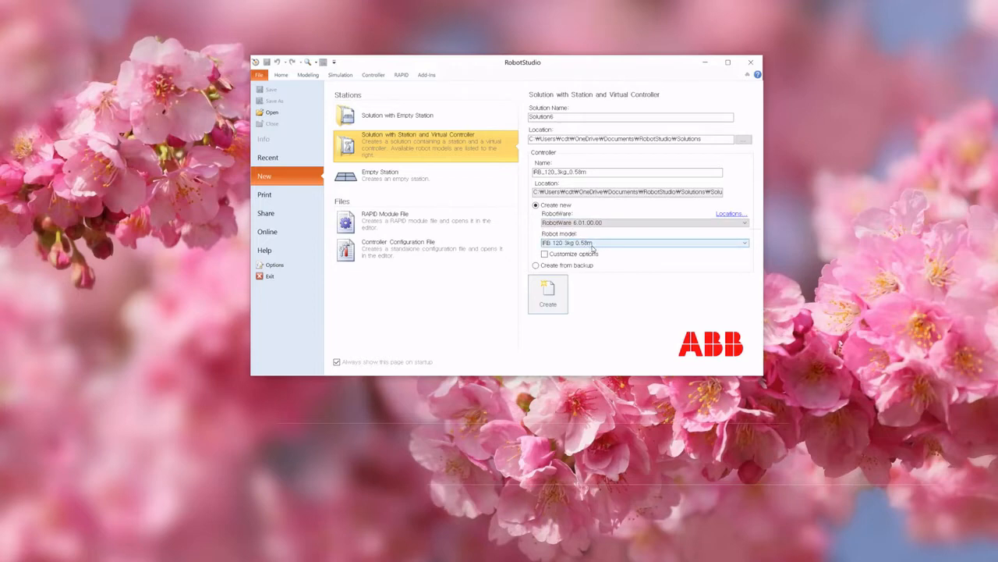
Step: Set the robot model to IRB 1600 10kg 1.45m and create the solution
click(595, 244)
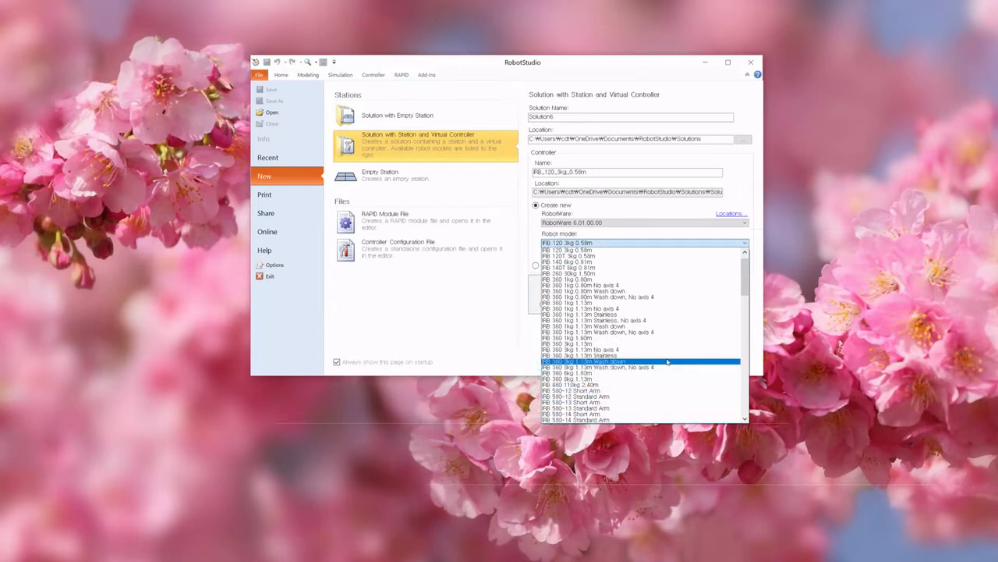
scroll(665, 359, down, 5)
scroll(660, 359, down, 6)
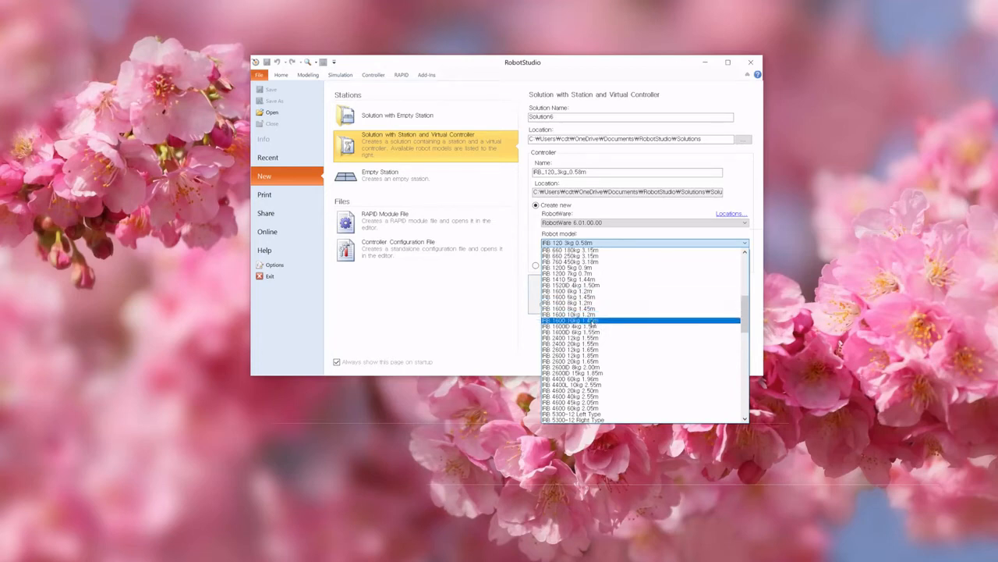
click(584, 326)
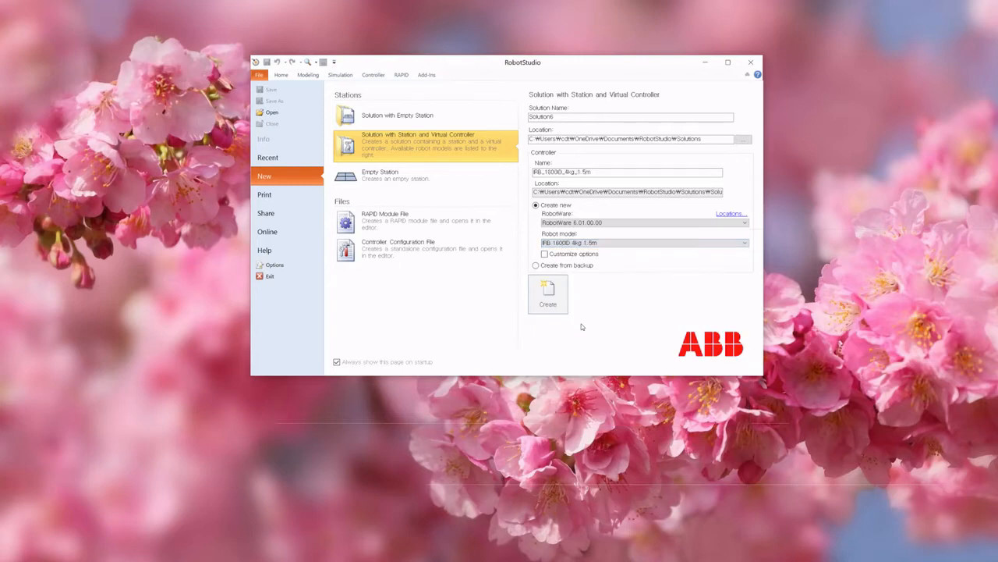
click(587, 244)
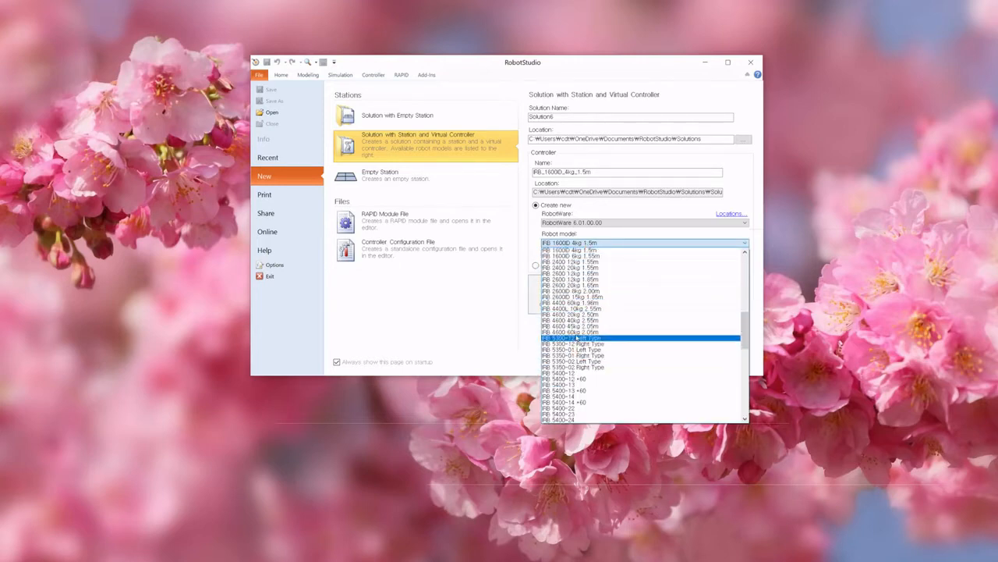
scroll(574, 310, up, 3)
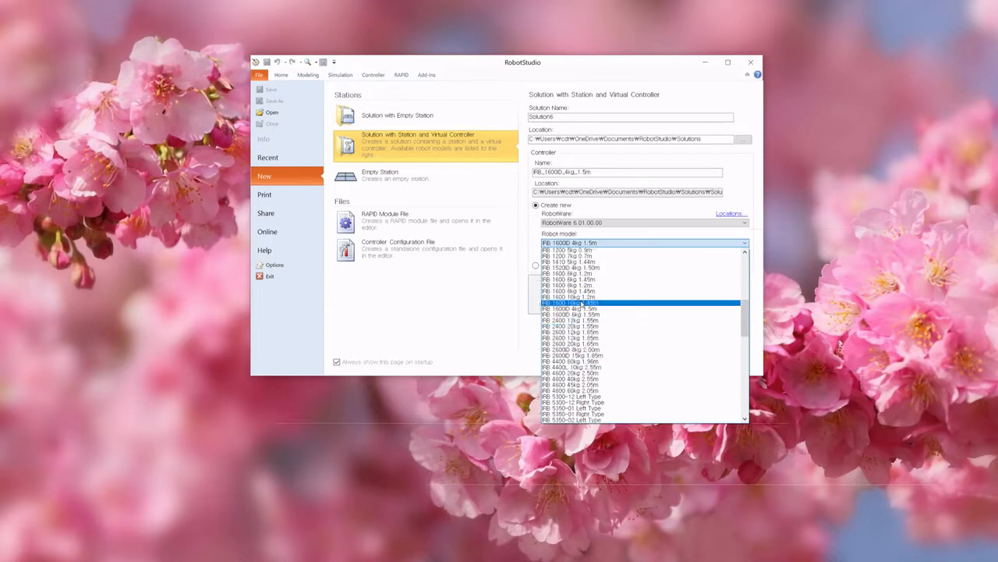
click(582, 303)
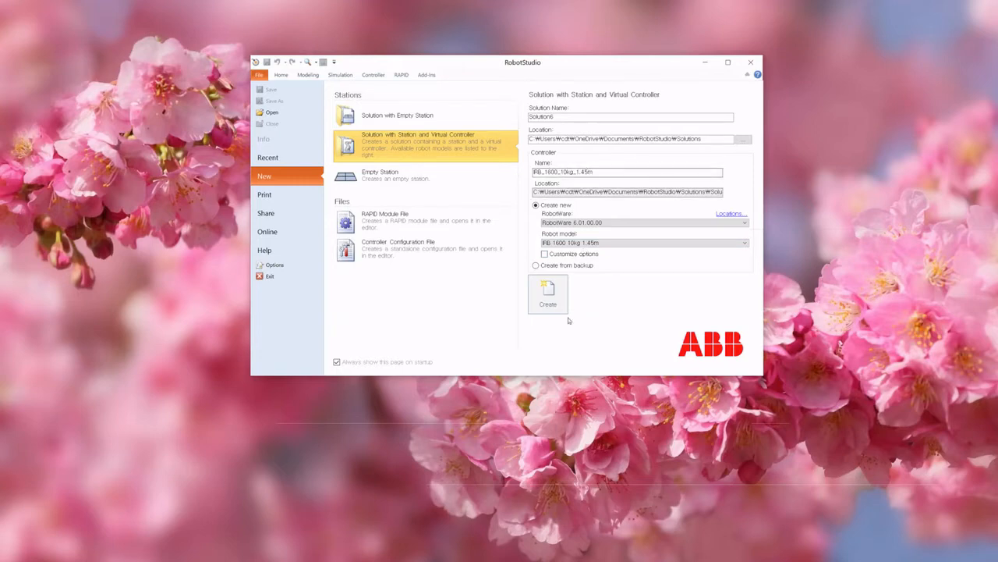
click(548, 301)
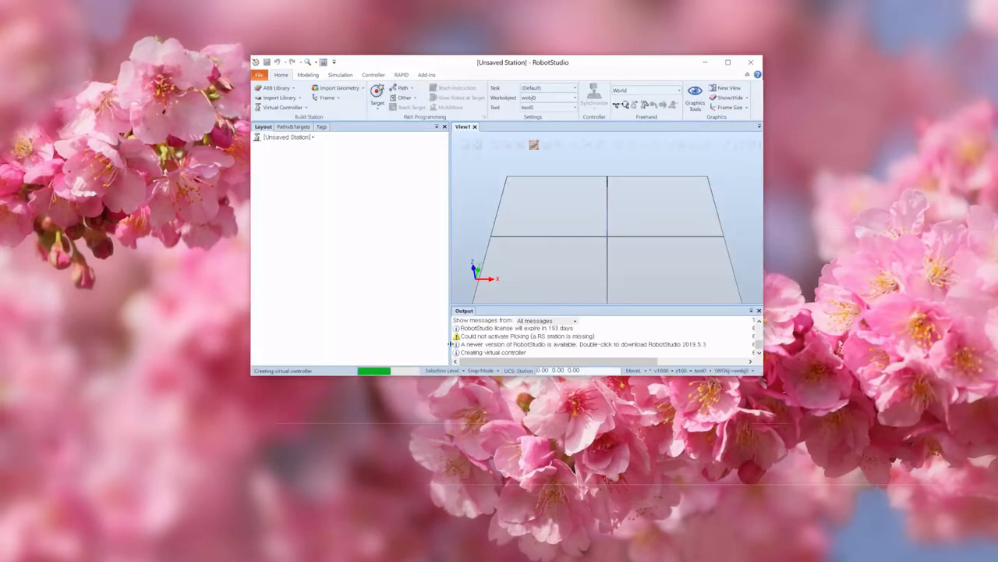
Step: Maximize the window and zoom the station view around the robot to inspect it
click(728, 63)
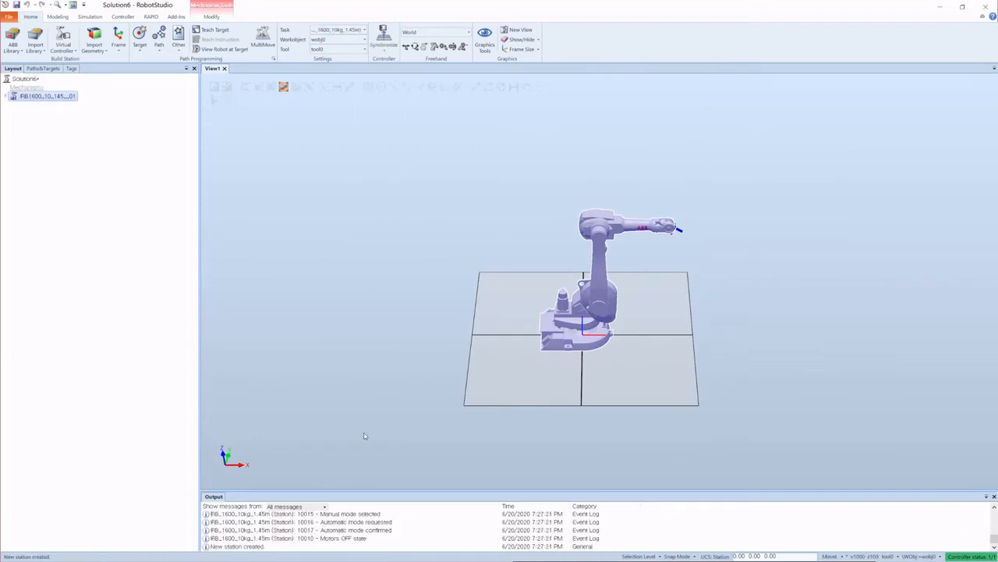
scroll(671, 141, down, 4)
click(745, 289)
scroll(645, 170, up, 5)
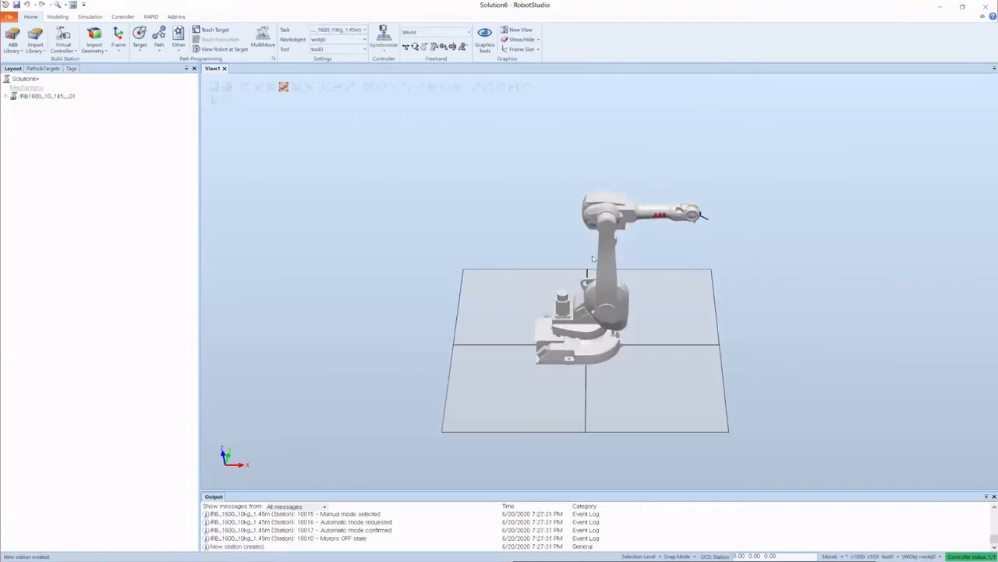
scroll(687, 230, down, 4)
scroll(593, 248, up, 2)
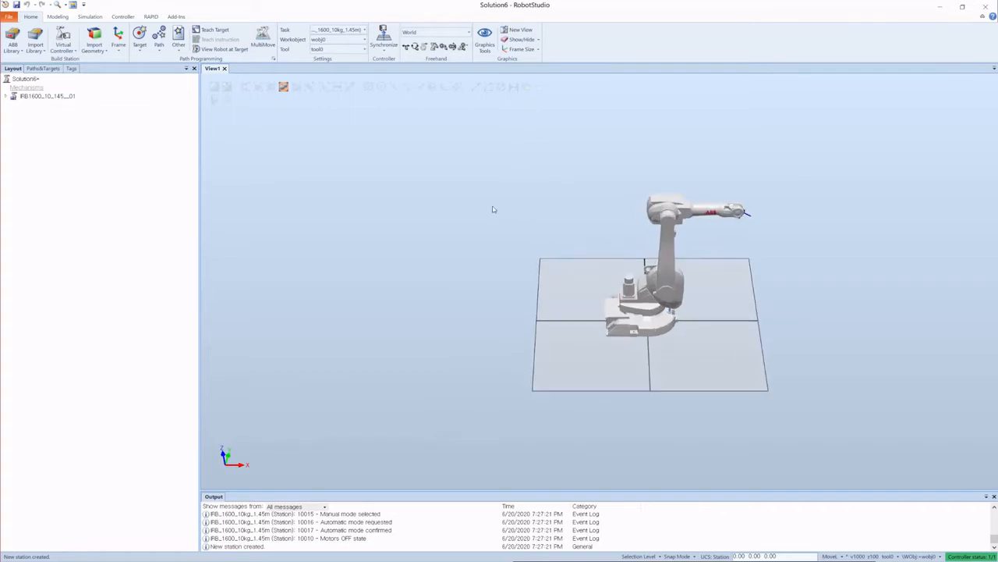
scroll(492, 210, down, 3)
scroll(632, 219, up, 3)
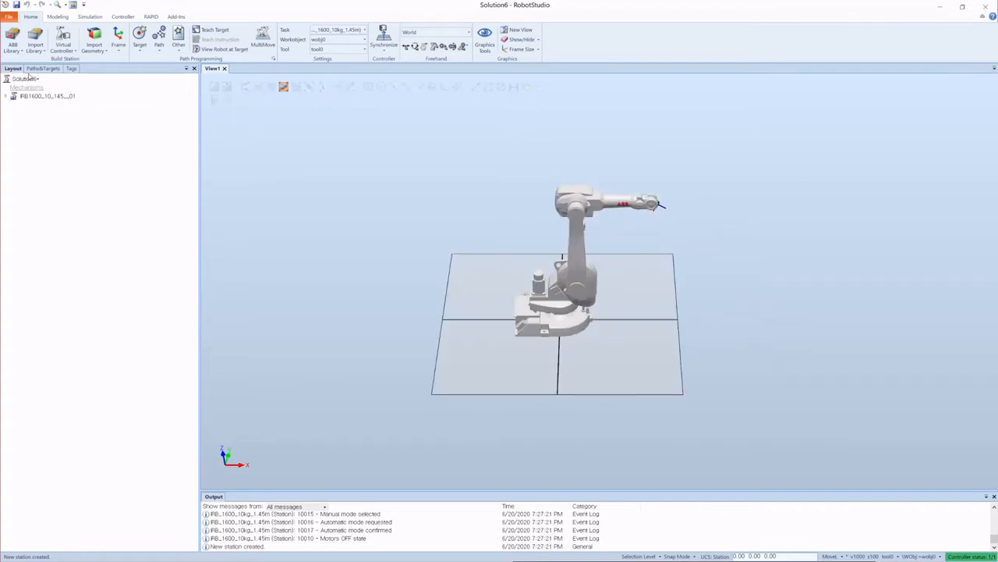
Step: Browse the ABB Library's articulated robots, positioners and tracks
click(13, 44)
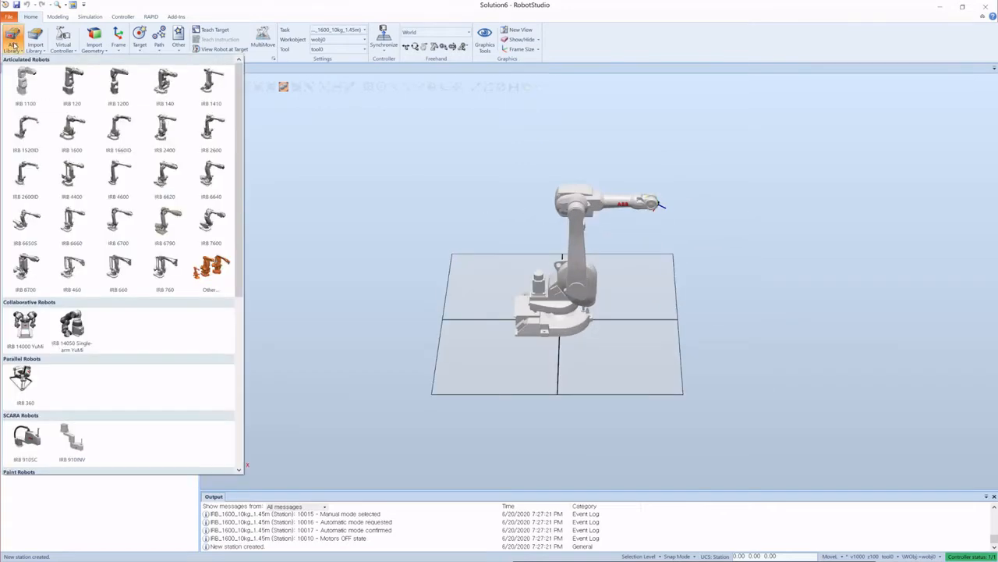
scroll(131, 249, down, 5)
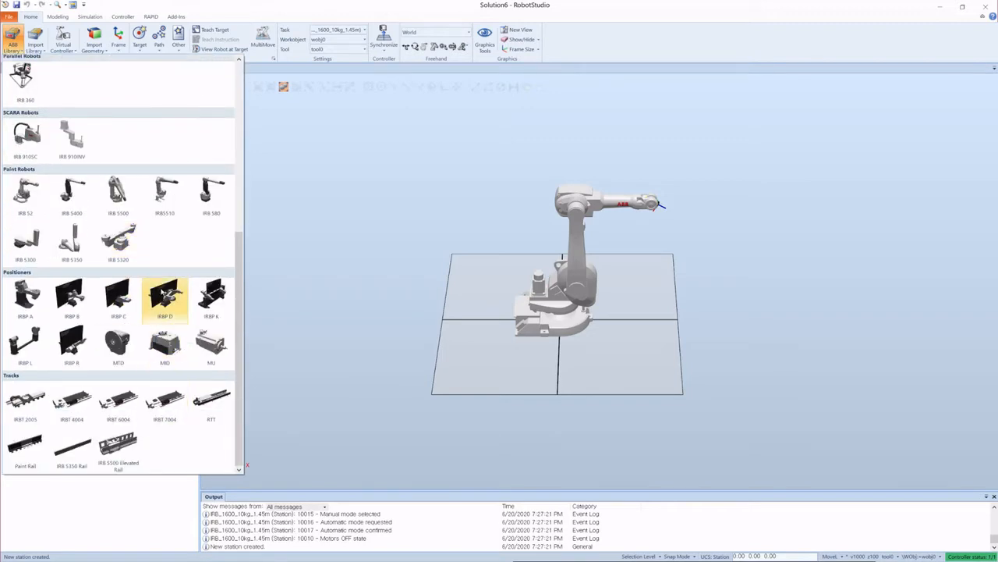
scroll(140, 314, up, 6)
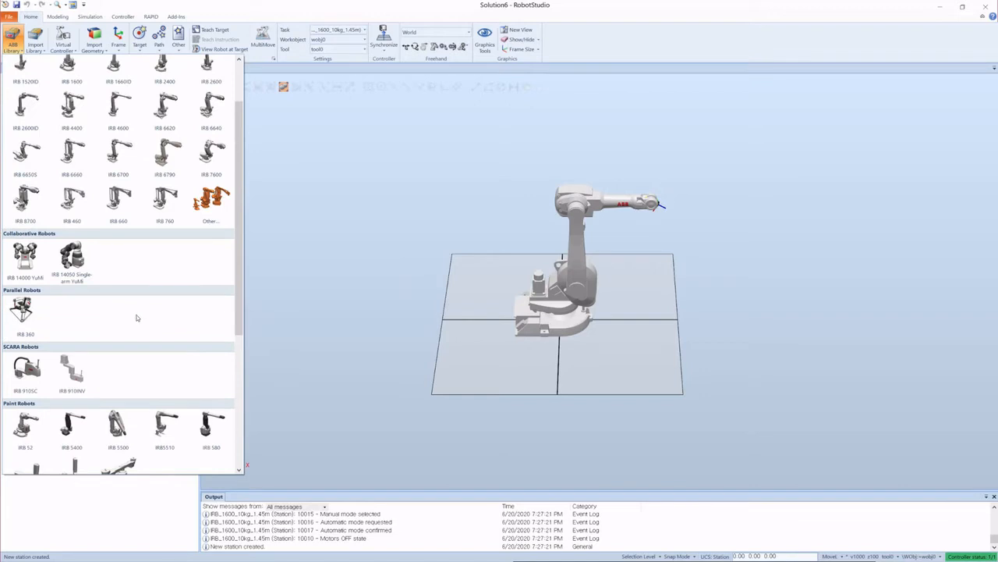
scroll(135, 319, down, 1)
scroll(132, 320, down, 4)
scroll(132, 320, up, 7)
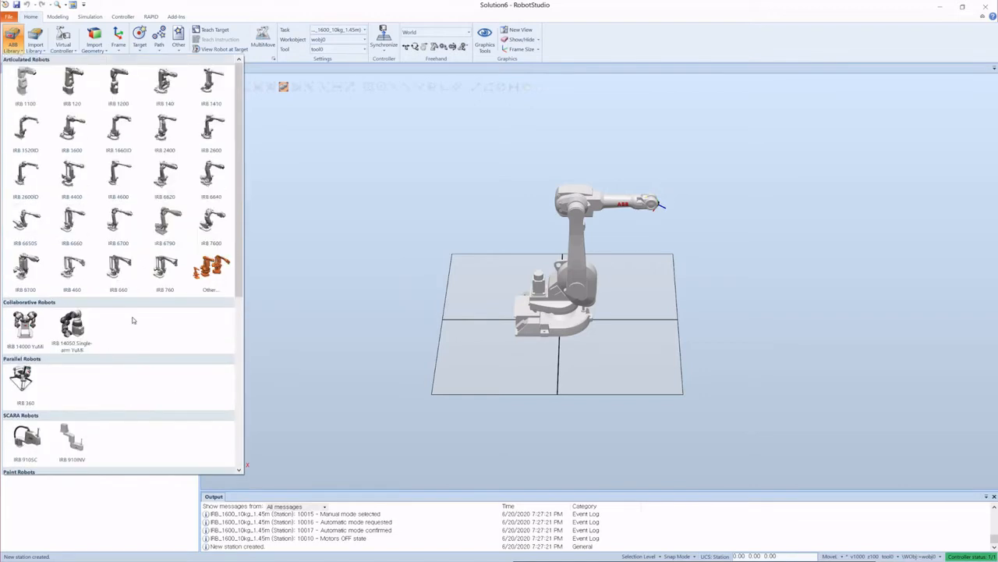
scroll(132, 320, down, 4)
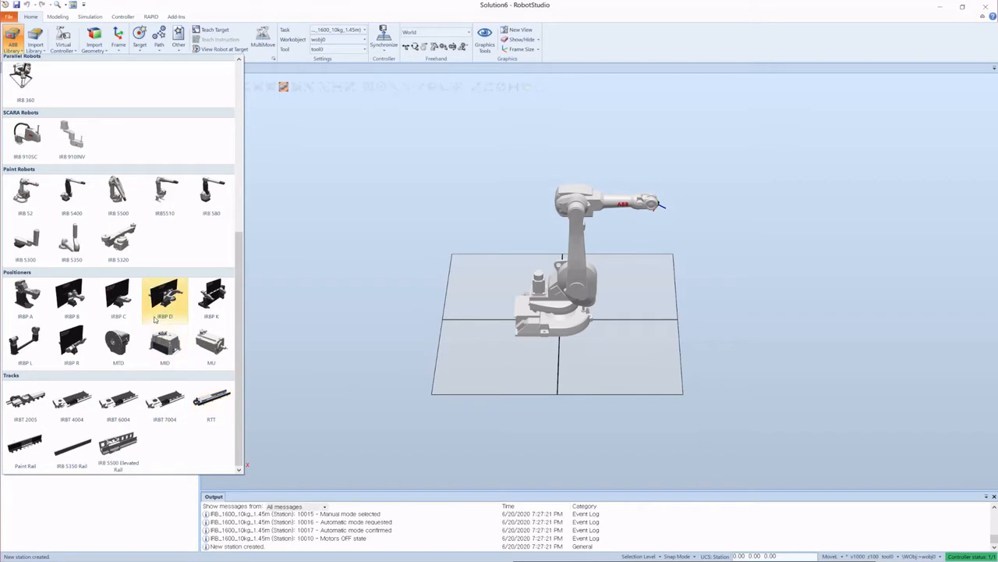
scroll(154, 320, up, 5)
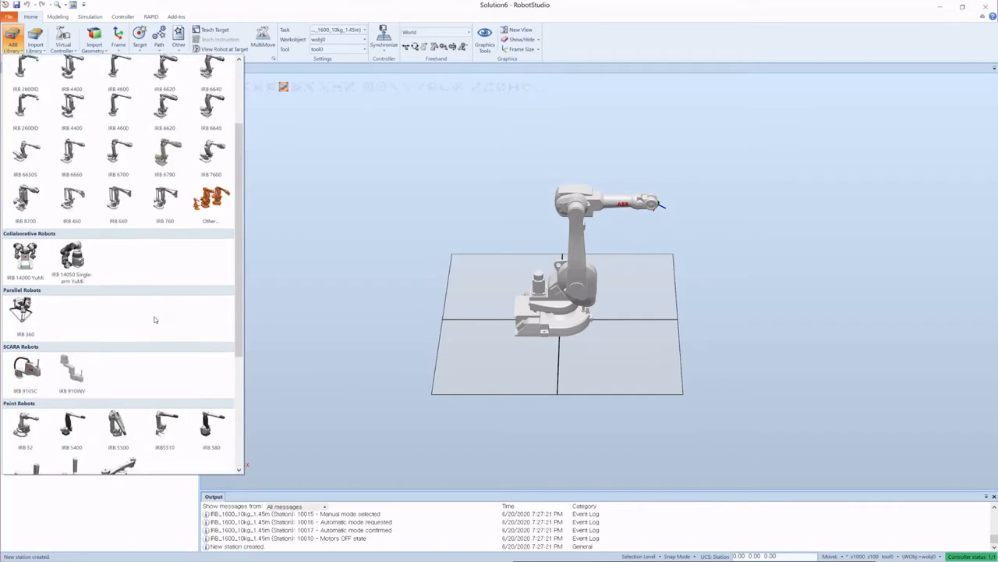
Step: Open the equipment library and choose the ABB Smart Gripper tool
click(41, 46)
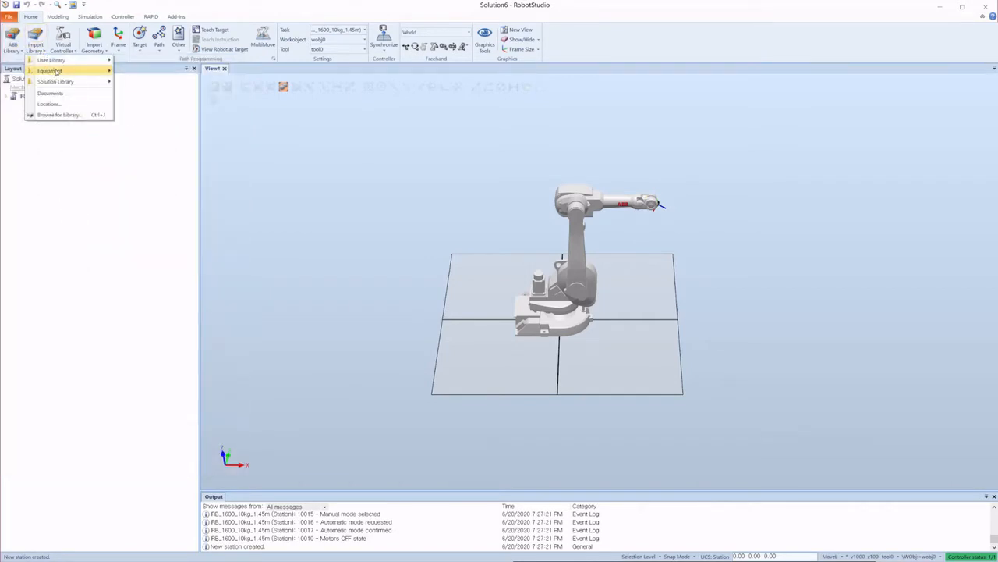
mouse_move(60, 71)
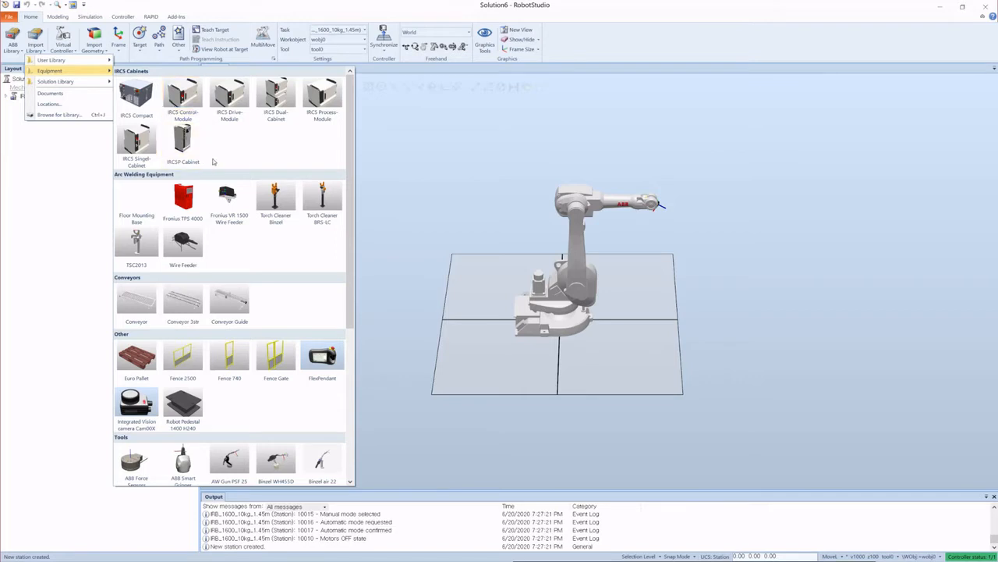
scroll(269, 375, down, 3)
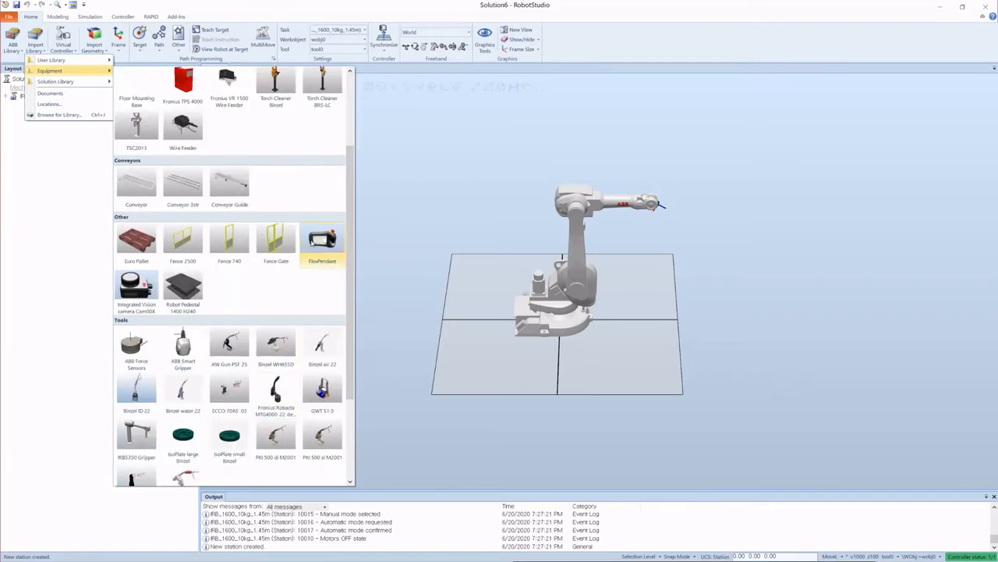
scroll(264, 281, down, 3)
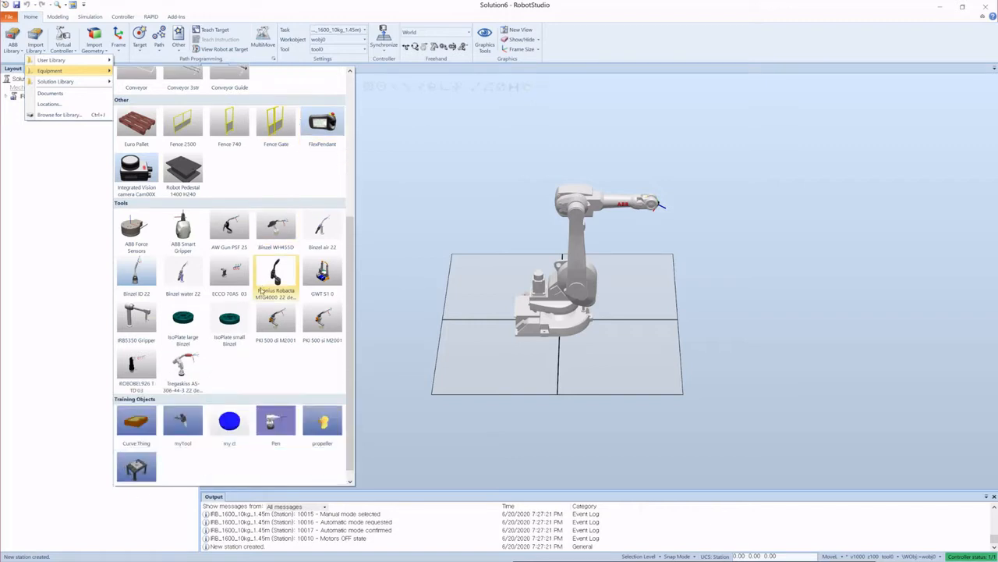
click(181, 229)
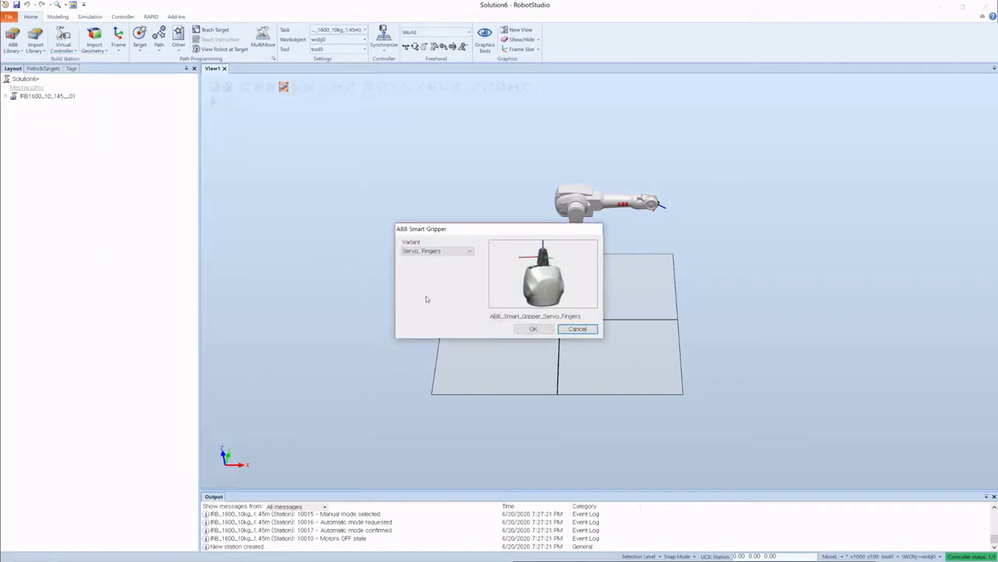
Step: Import the ABB Smart Gripper with the Servo, Fingers variant
click(461, 252)
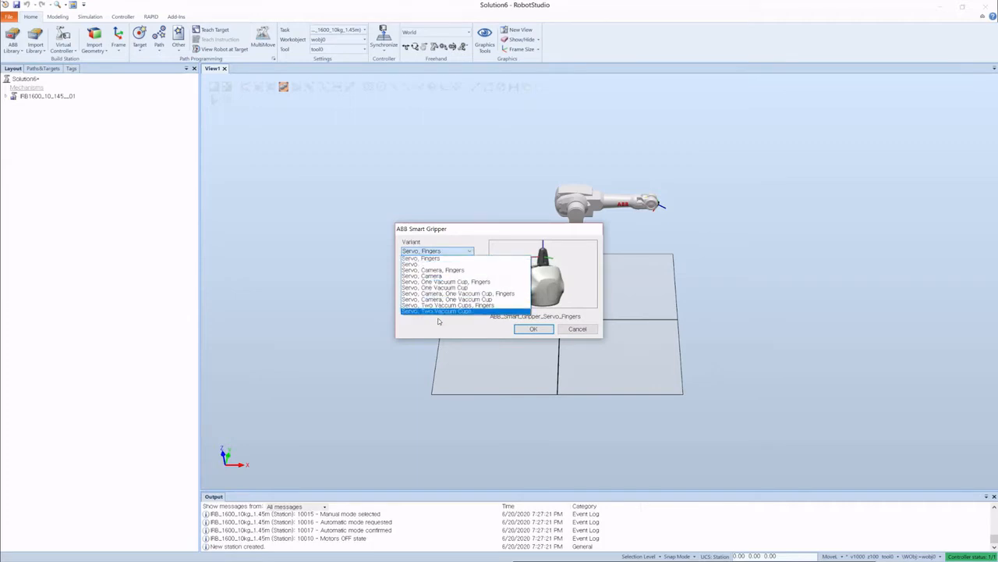
click(417, 264)
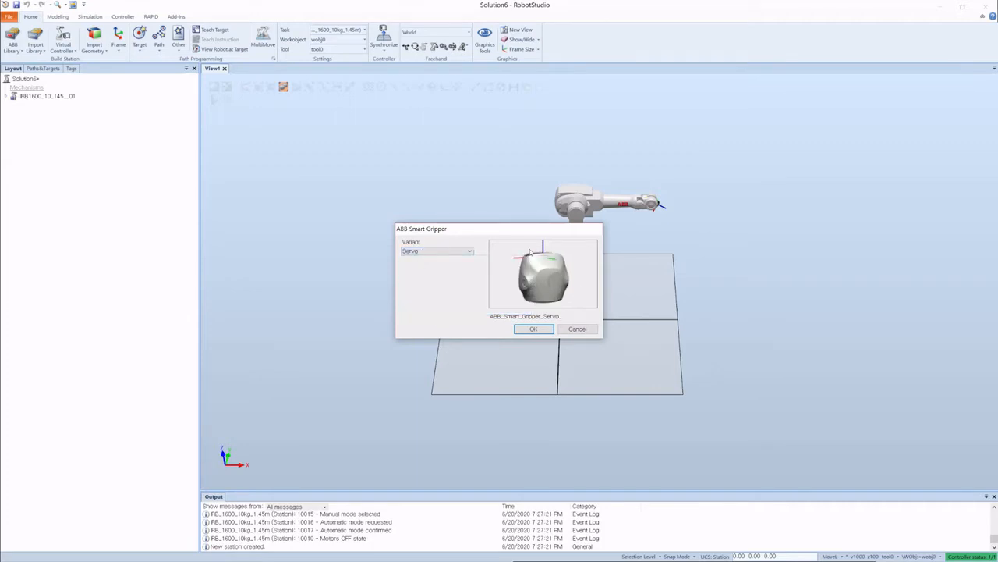
click(428, 252)
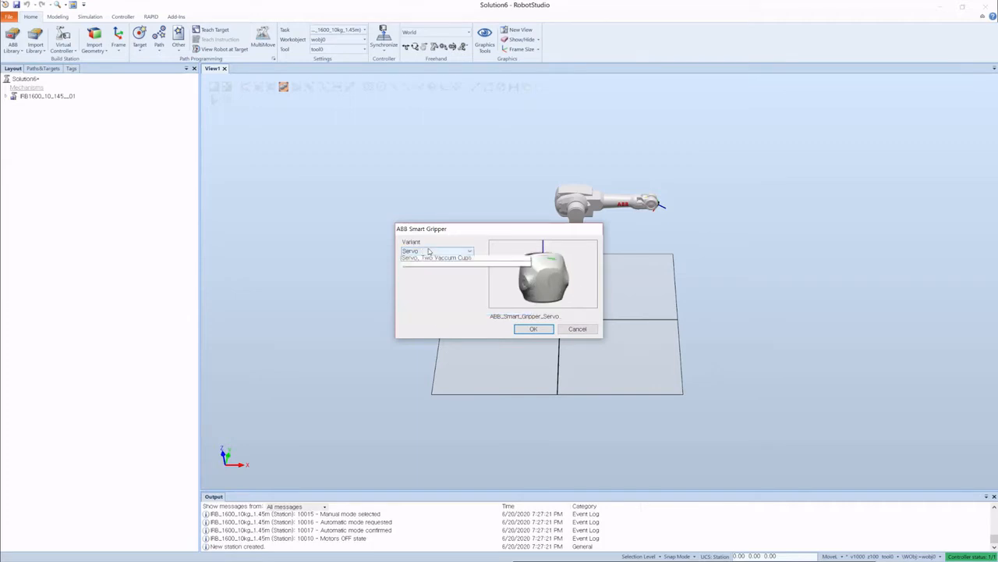
click(425, 259)
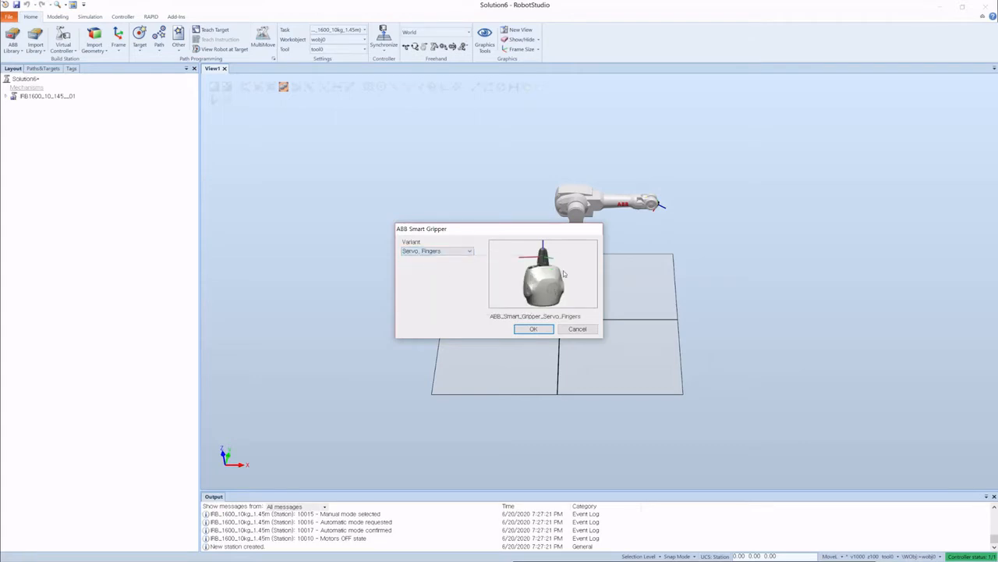
click(433, 251)
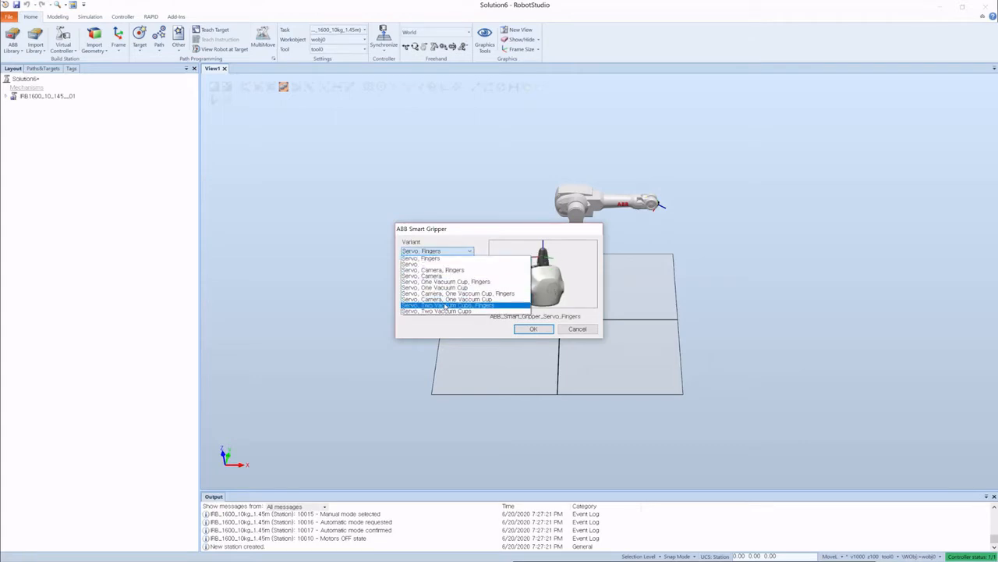
click(438, 259)
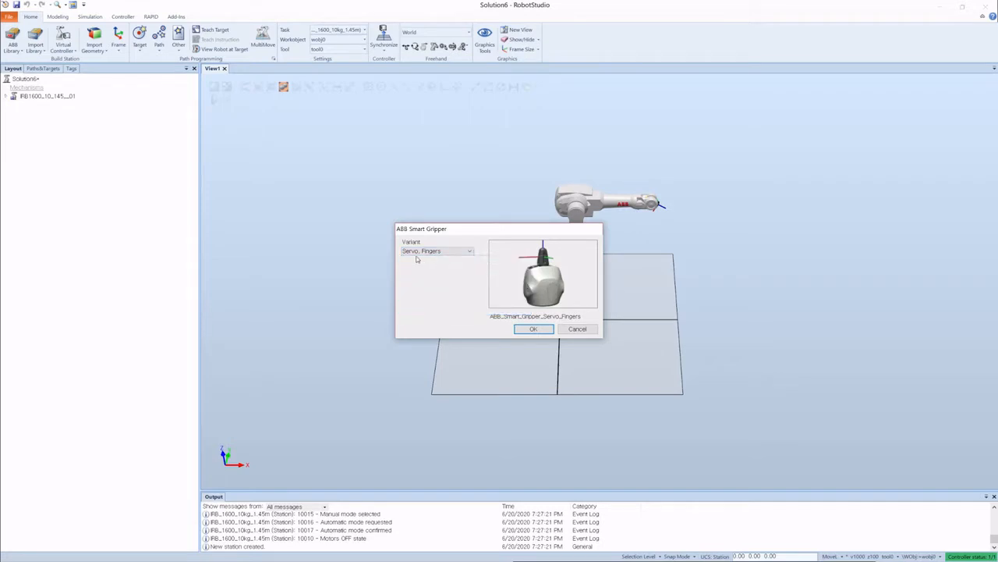
click(527, 330)
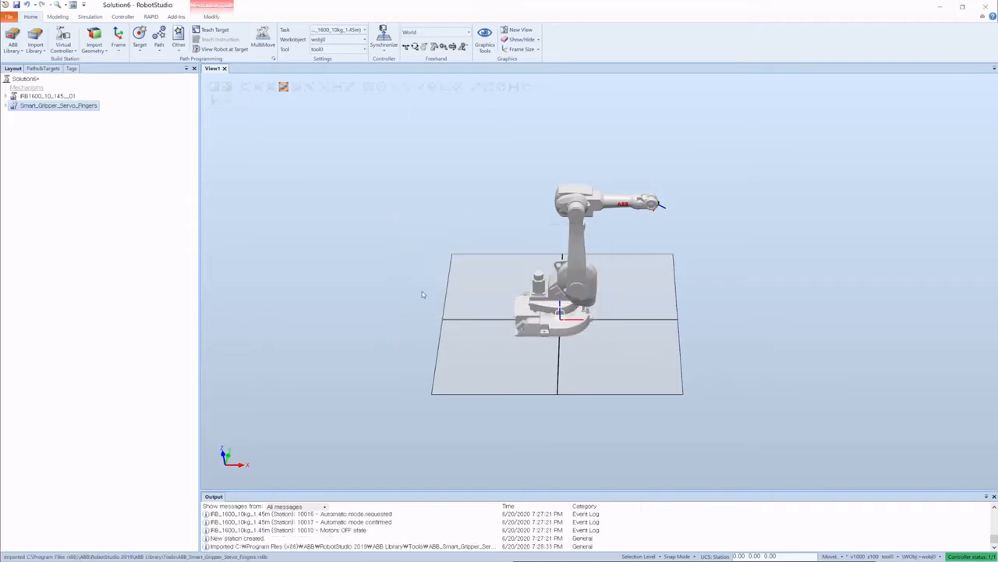
click(164, 200)
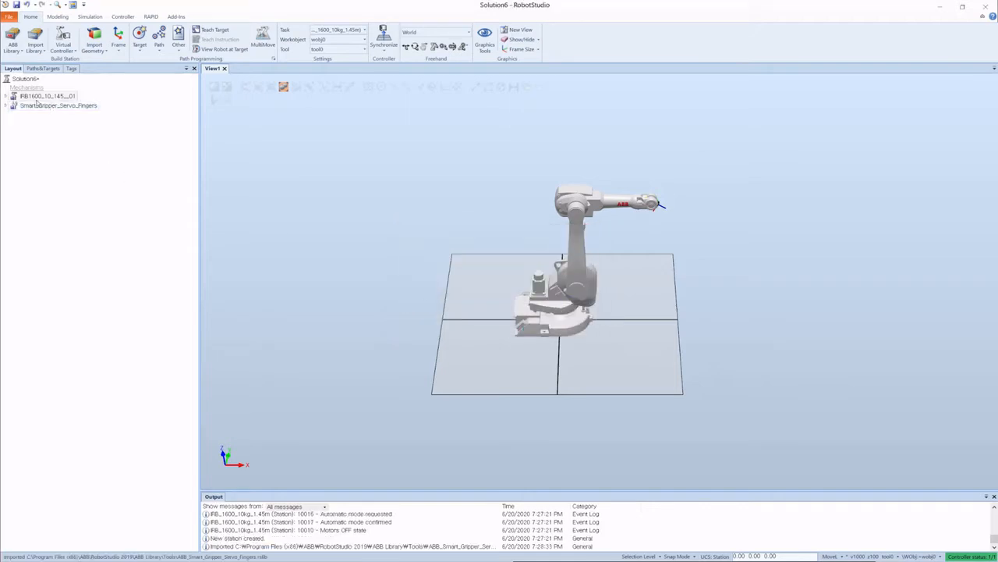
Step: Select the robot and then the Smart Gripper in the layout browser to highlight each in the station
click(36, 96)
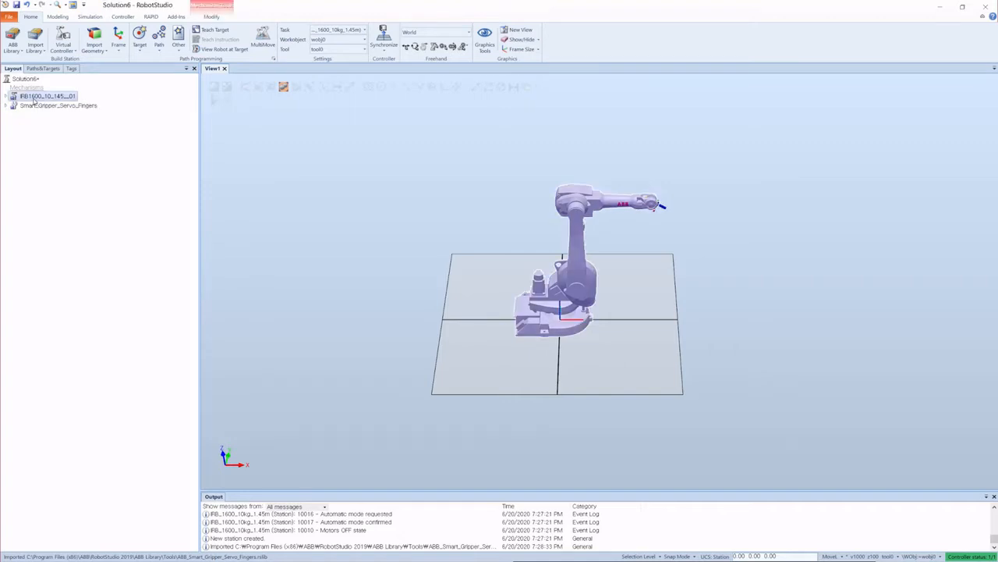
click(33, 106)
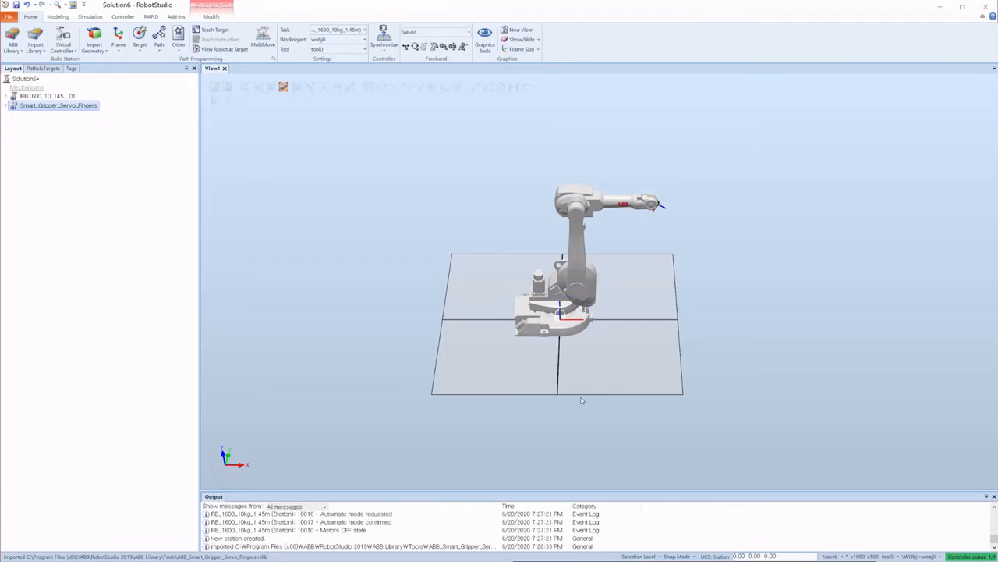
click(714, 278)
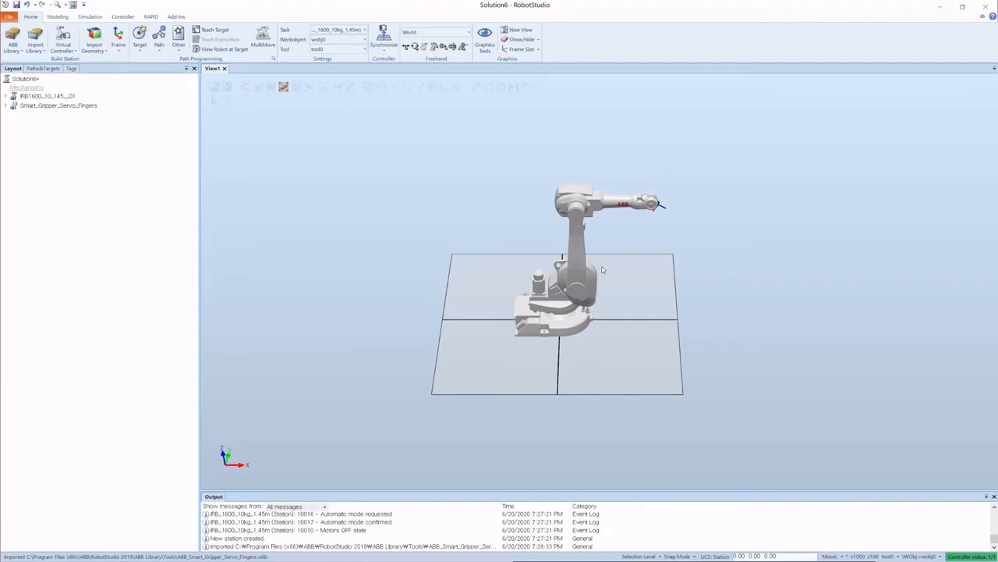
Step: Zoom and orbit the station view to examine the robot and gripper from different angles
scroll(605, 267, down, 5)
scroll(597, 263, up, 3)
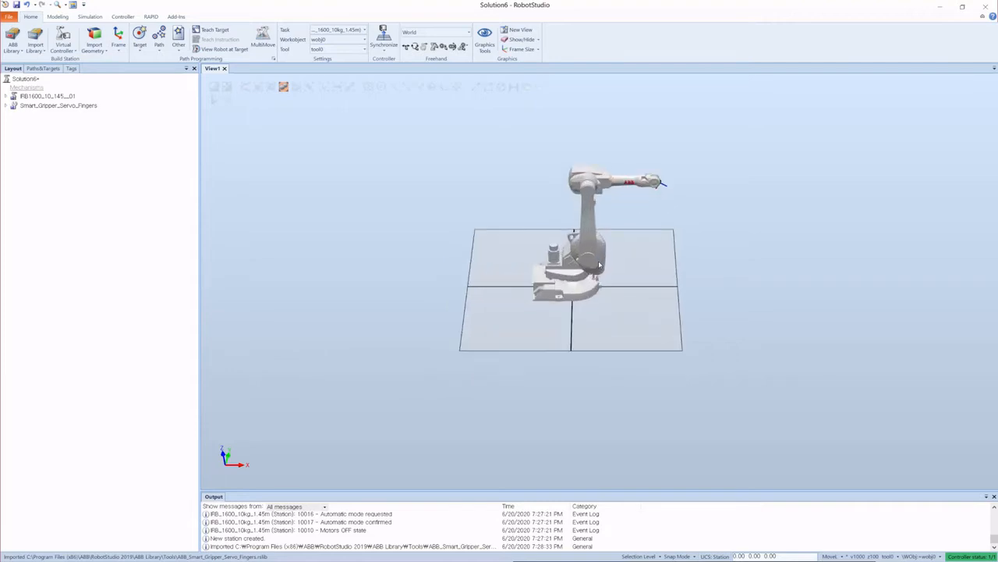
scroll(605, 265, down, 6)
scroll(611, 265, up, 1)
scroll(593, 241, up, 3)
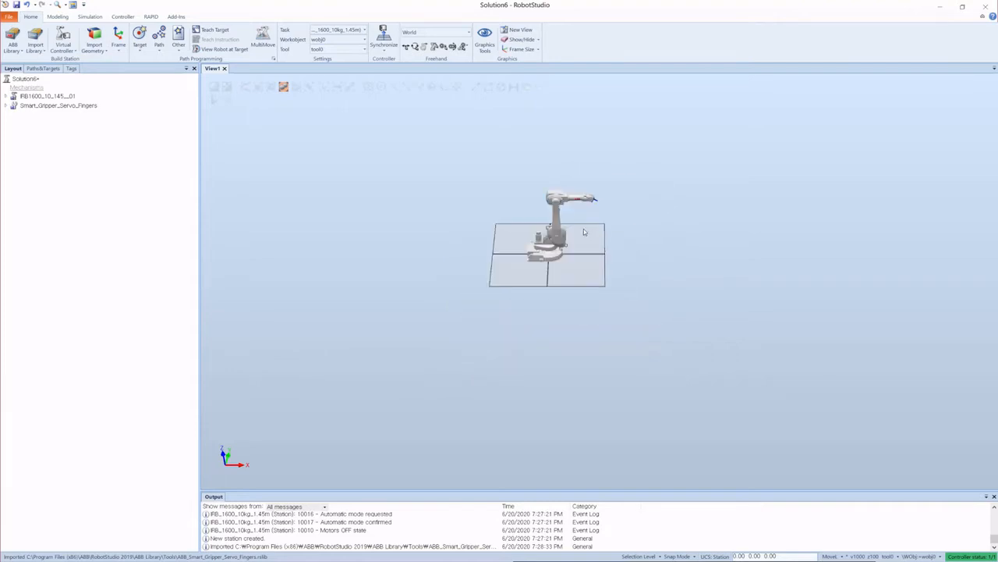
scroll(601, 249, down, 4)
scroll(604, 285, up, 5)
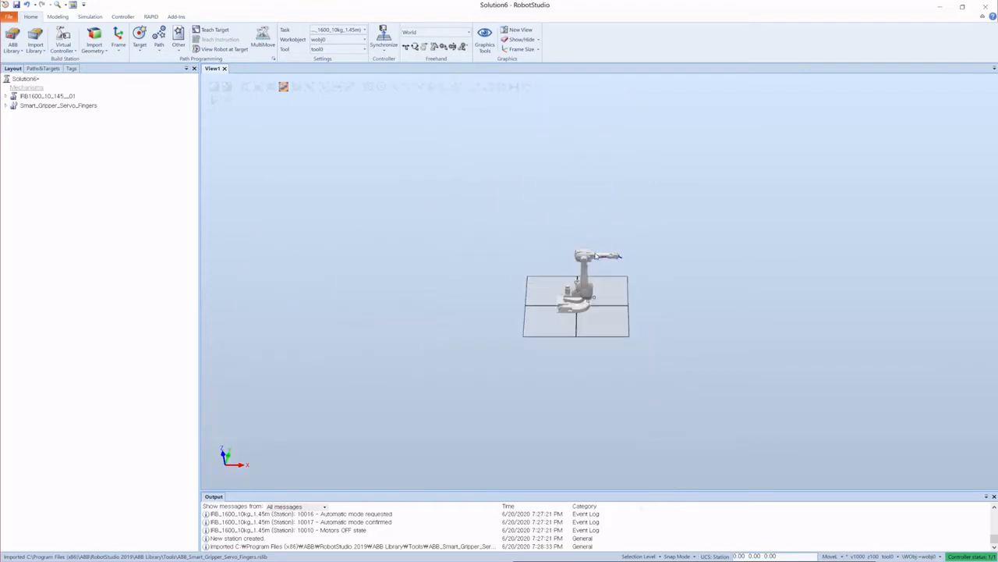
scroll(601, 288, down, 3)
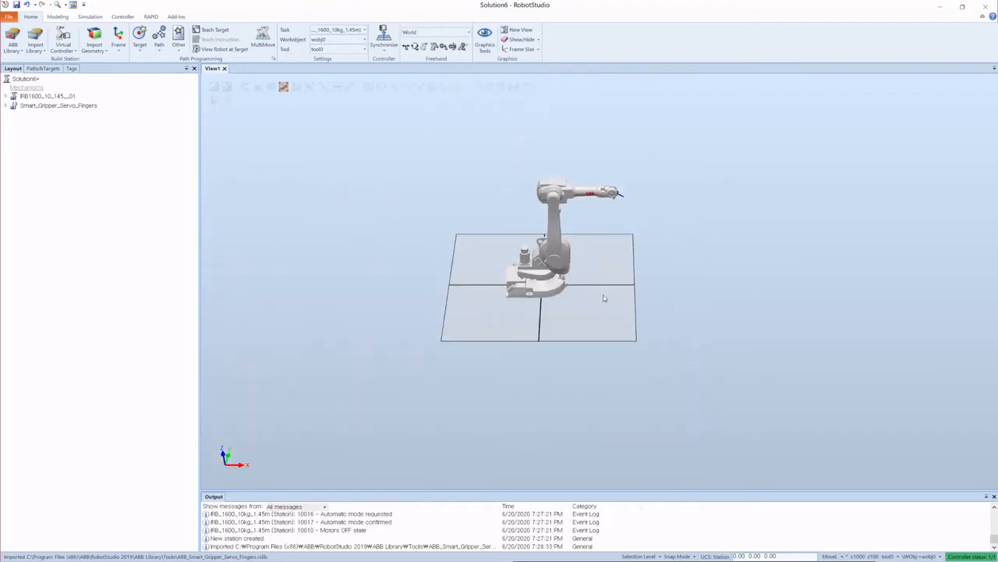
scroll(624, 320, down, 4)
scroll(620, 331, up, 3)
scroll(655, 363, down, 2)
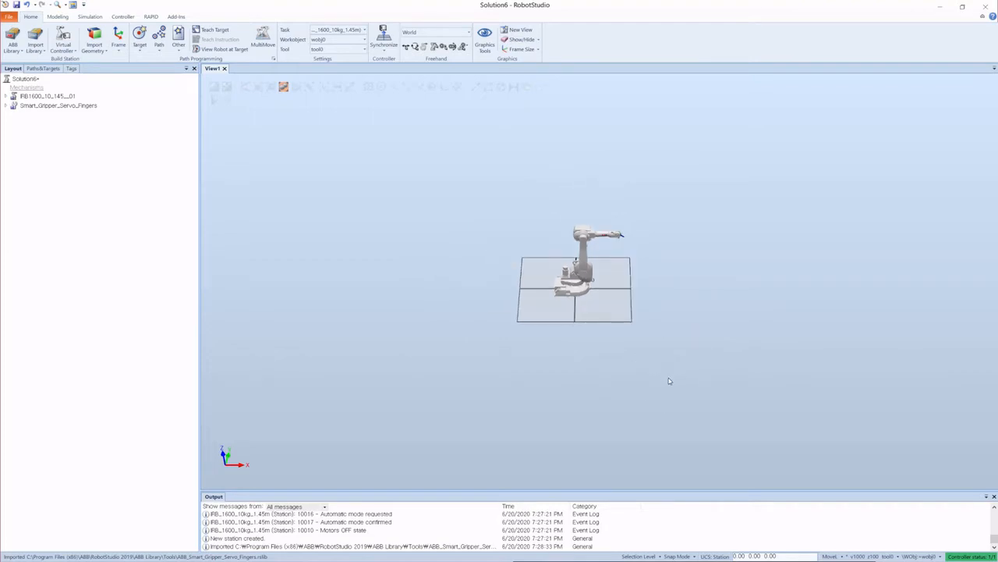
ctrl+shift+drag(678, 393, 692, 352)
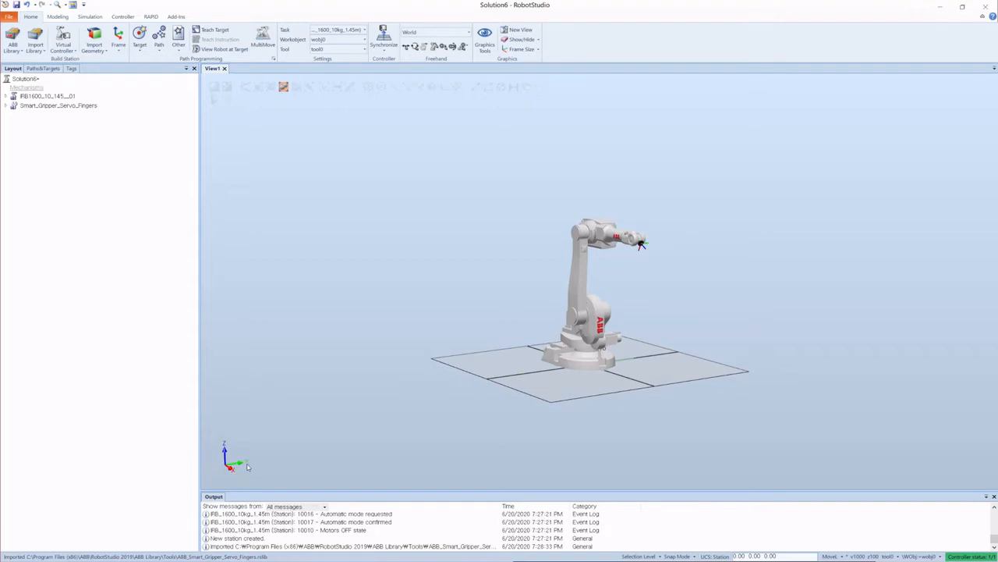
scroll(634, 249, up, 5)
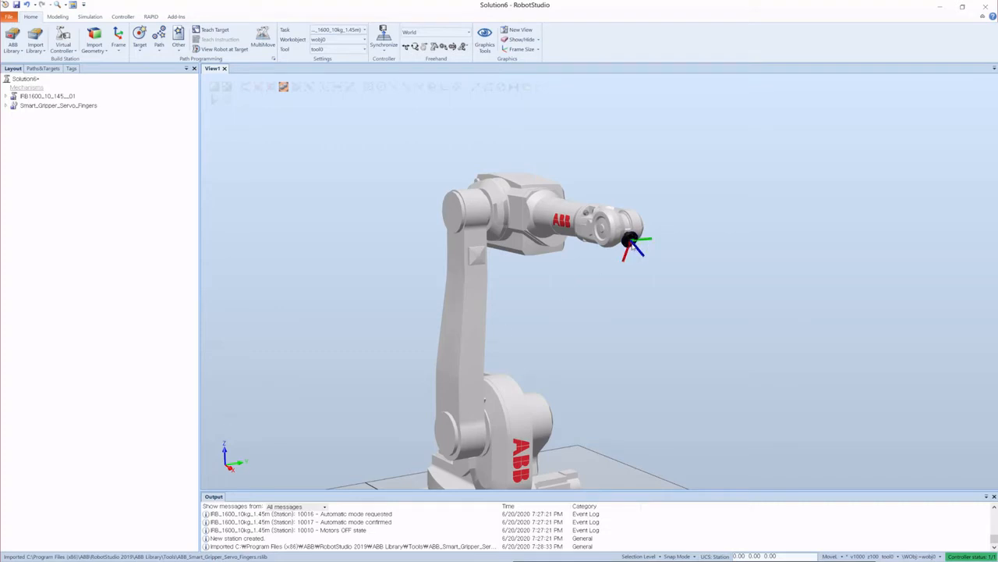
scroll(651, 271, down, 5)
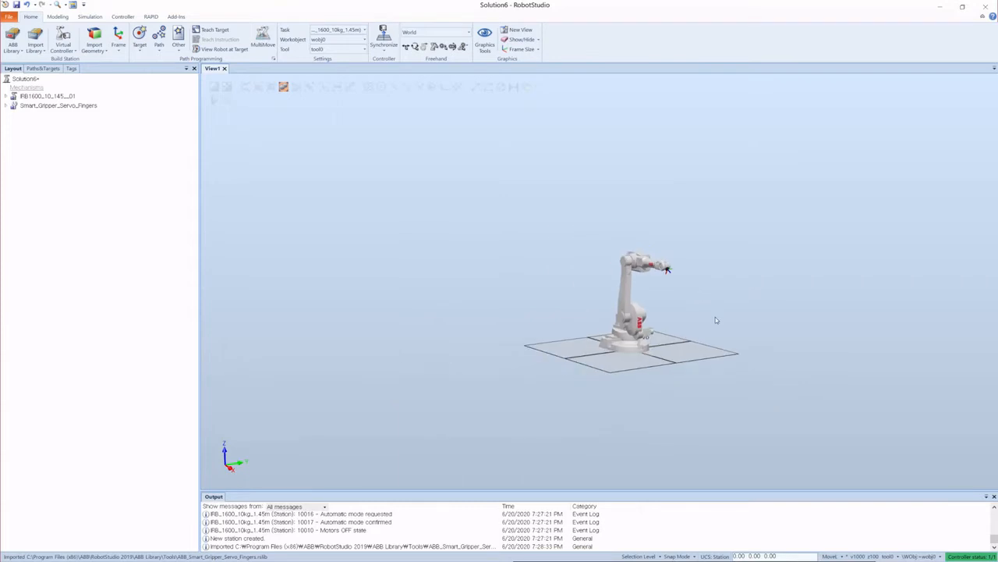
scroll(687, 331, up, 3)
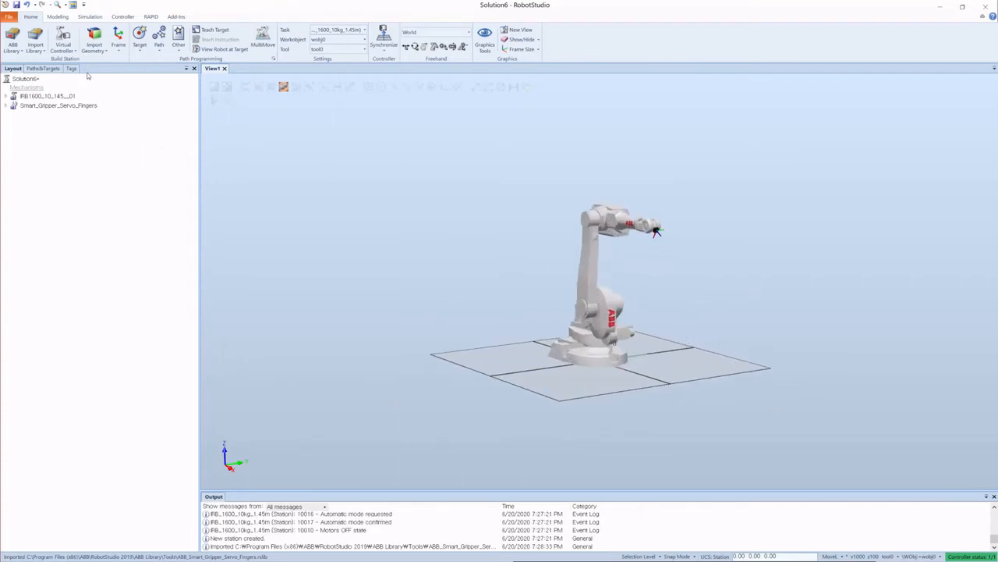
Step: Review the Virtual Controller, Import Geometry and Frame creation options
click(69, 49)
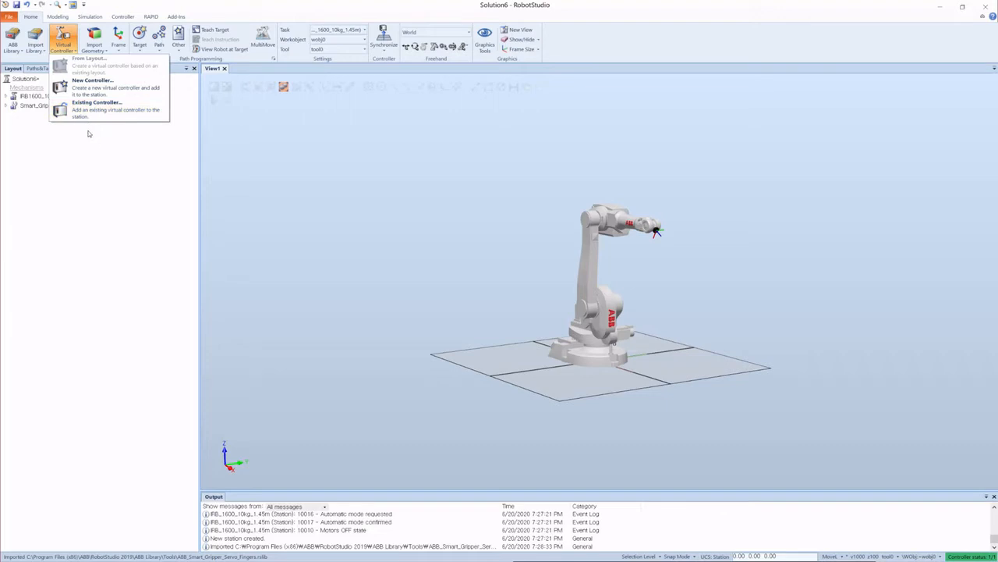
click(98, 45)
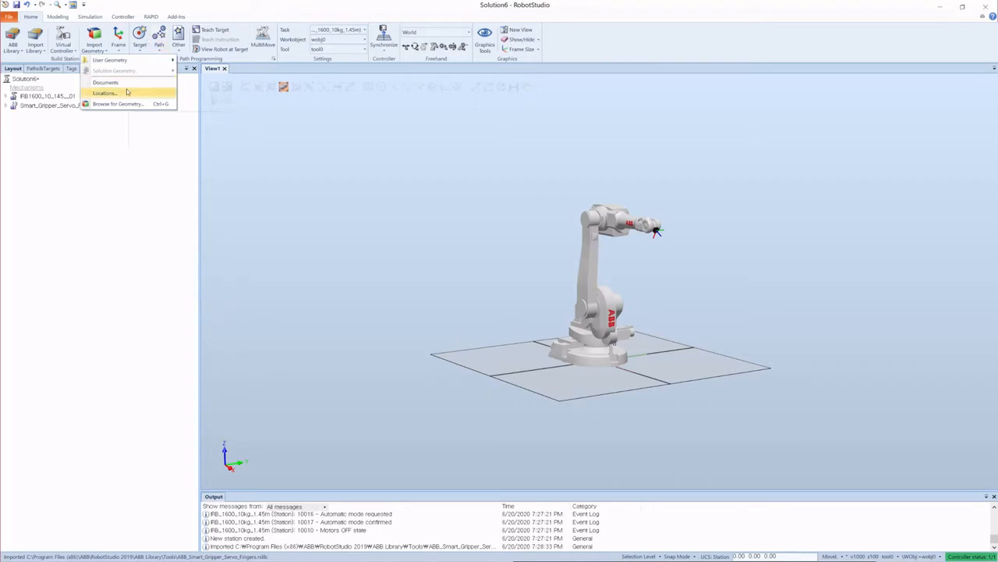
click(121, 48)
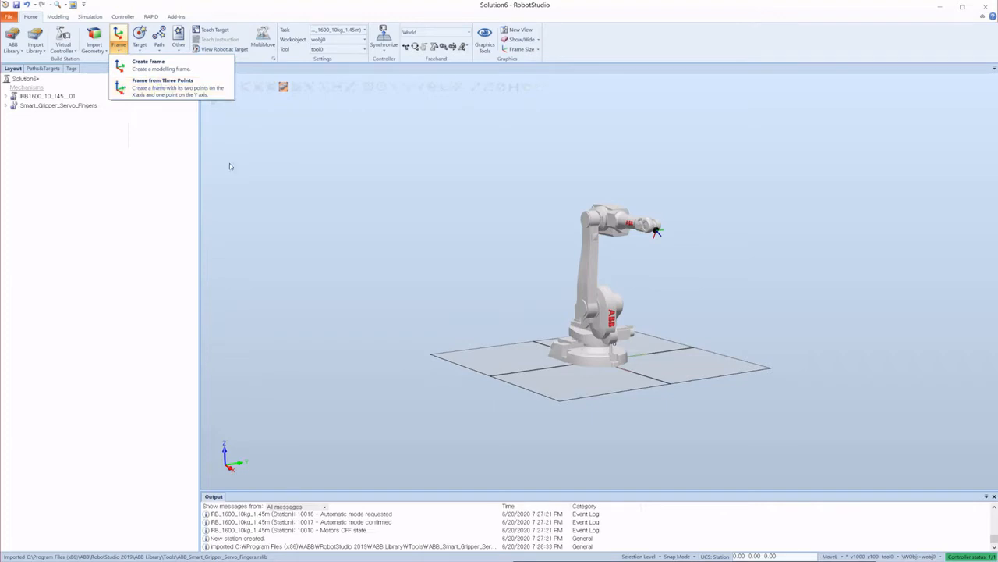
click(273, 194)
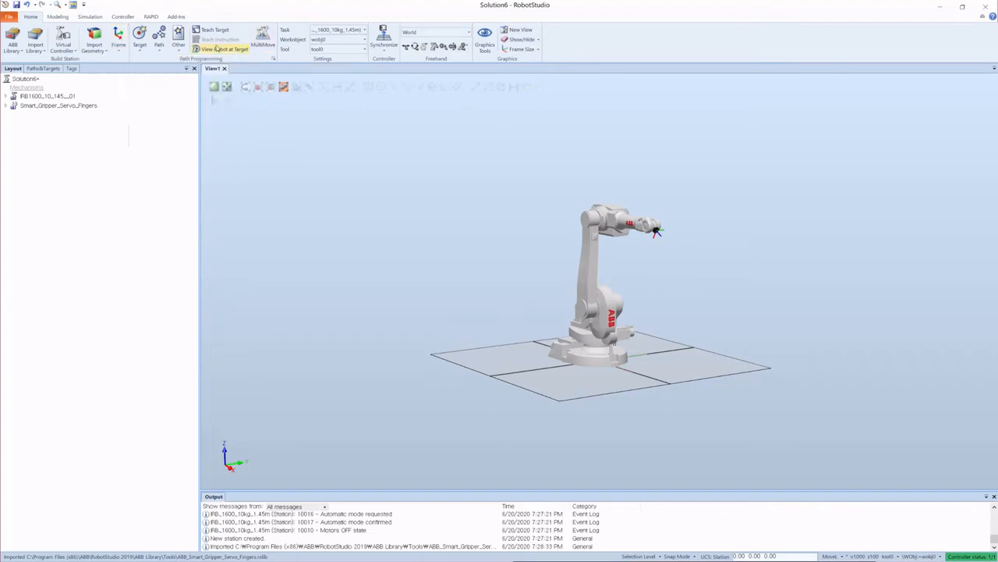
Step: Switch to the modeling tools and review the Solid, Surface and Curve creation options
click(57, 17)
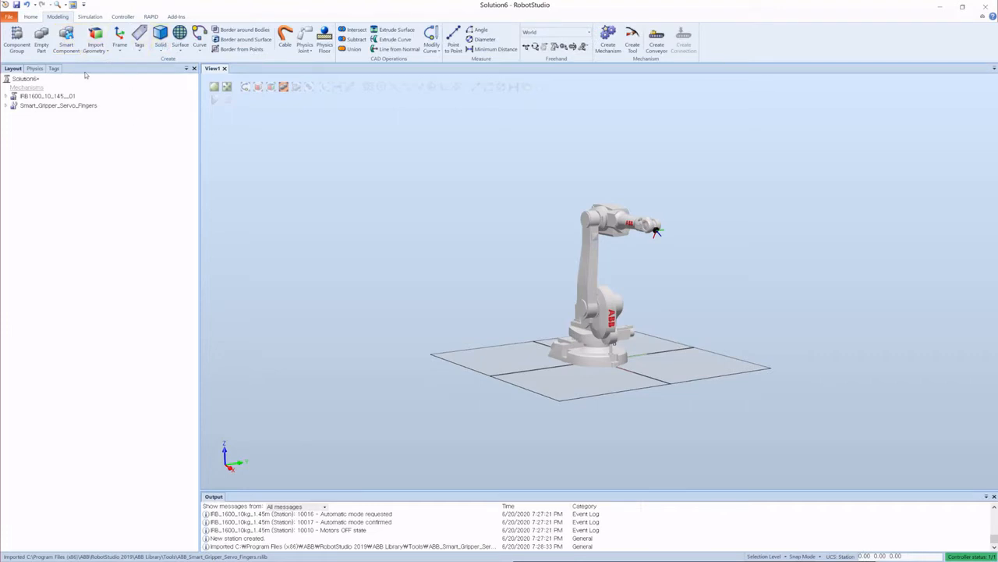
scroll(730, 270, down, 2)
scroll(714, 306, up, 3)
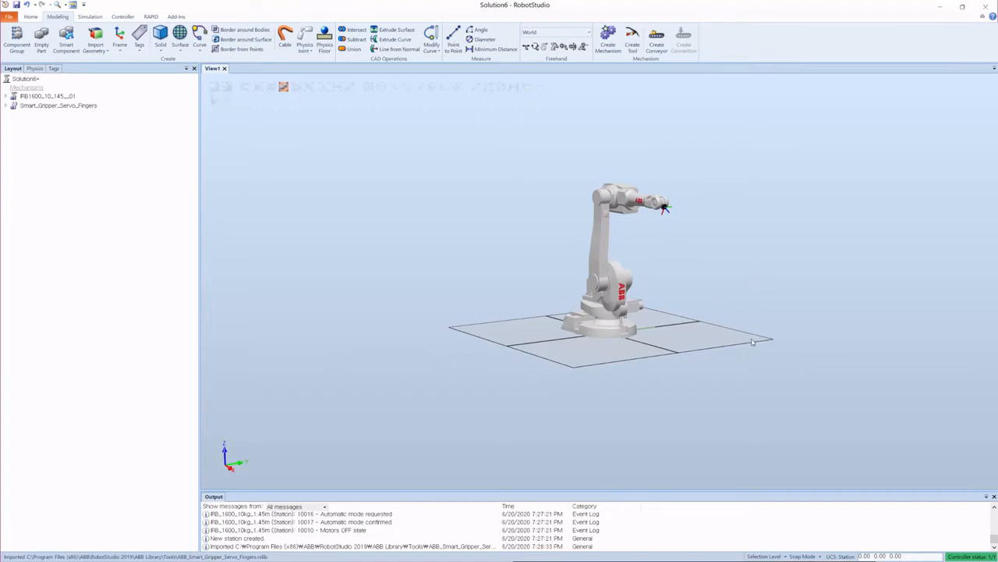
ctrl+shift+drag(752, 342, 718, 351)
scroll(401, 323, down, 3)
scroll(554, 355, up, 3)
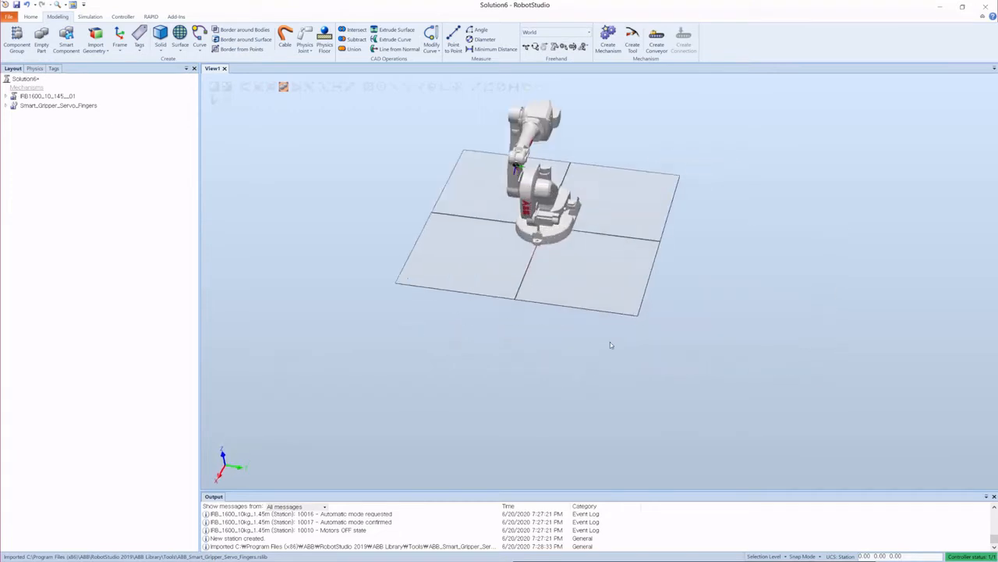
scroll(613, 349, up, 2)
scroll(616, 359, down, 3)
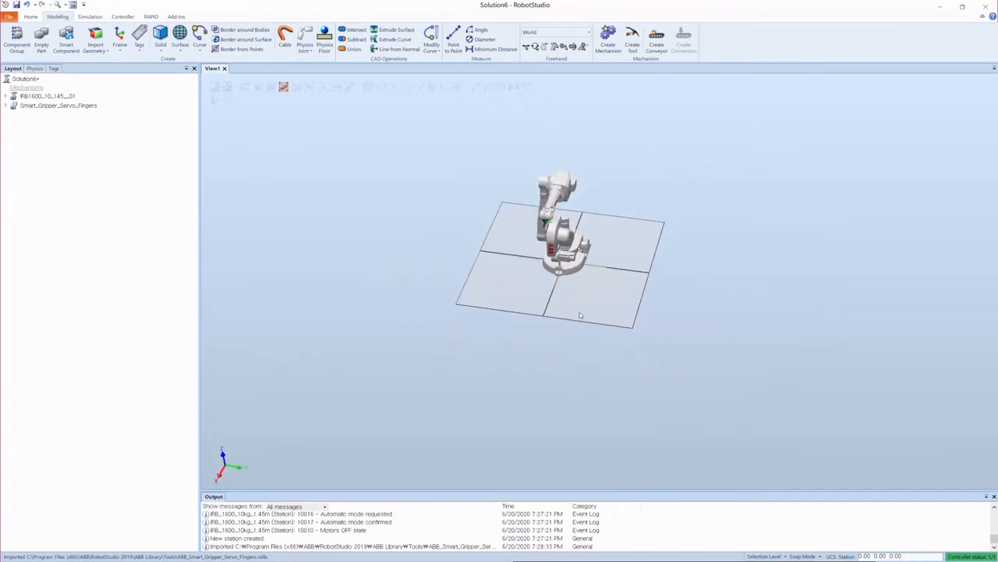
scroll(592, 284, up, 2)
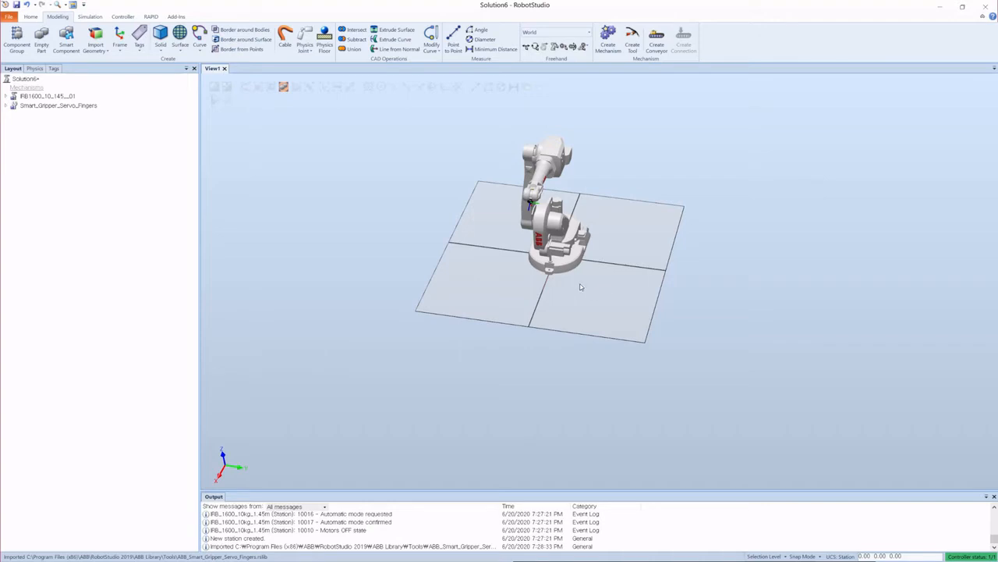
scroll(571, 364, down, 3)
scroll(624, 288, up, 6)
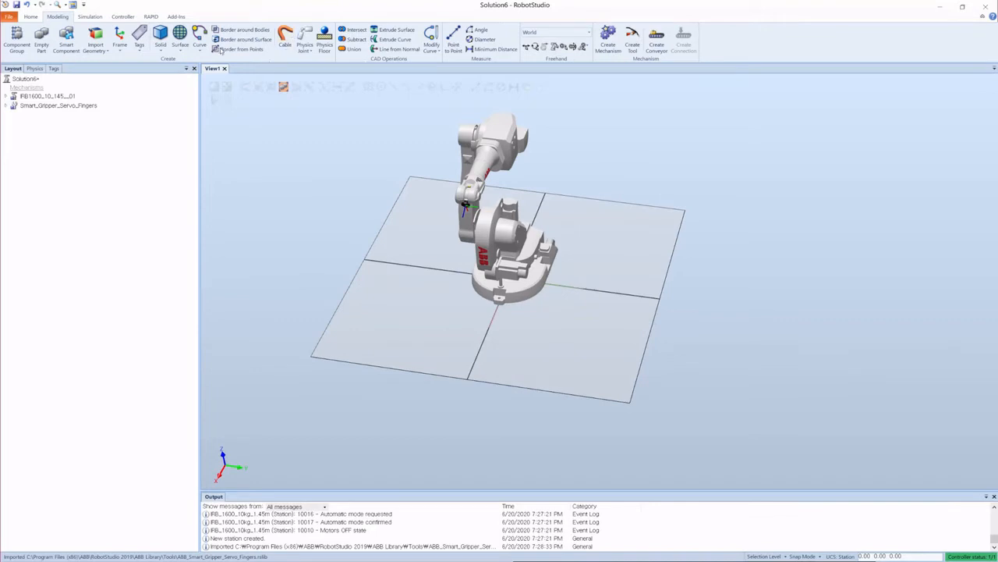
click(160, 48)
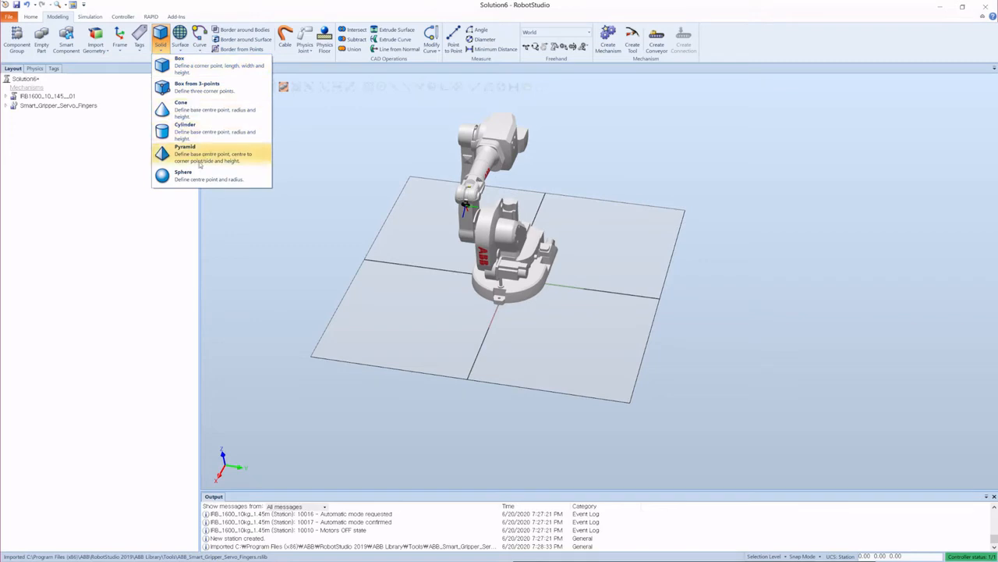
click(180, 39)
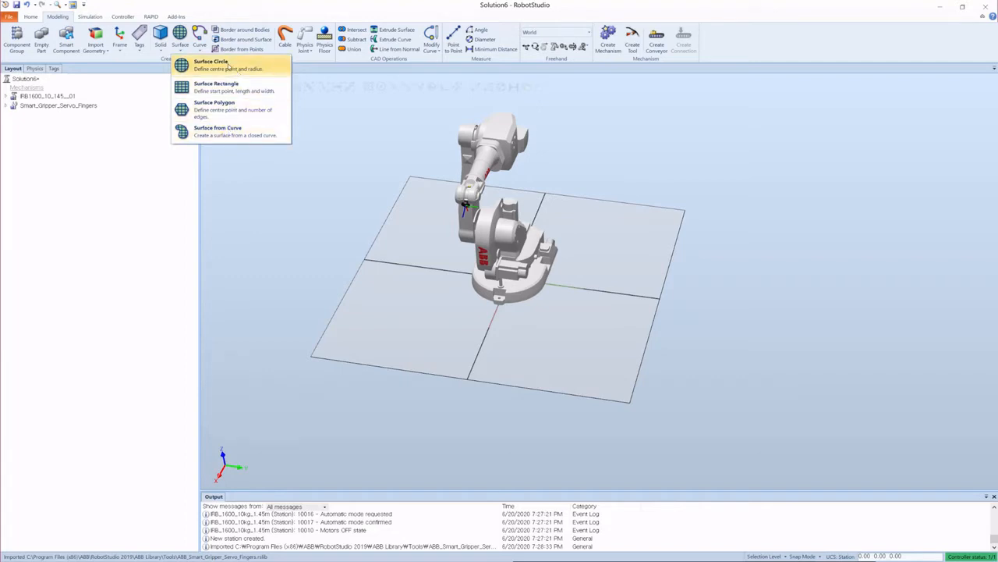
click(201, 39)
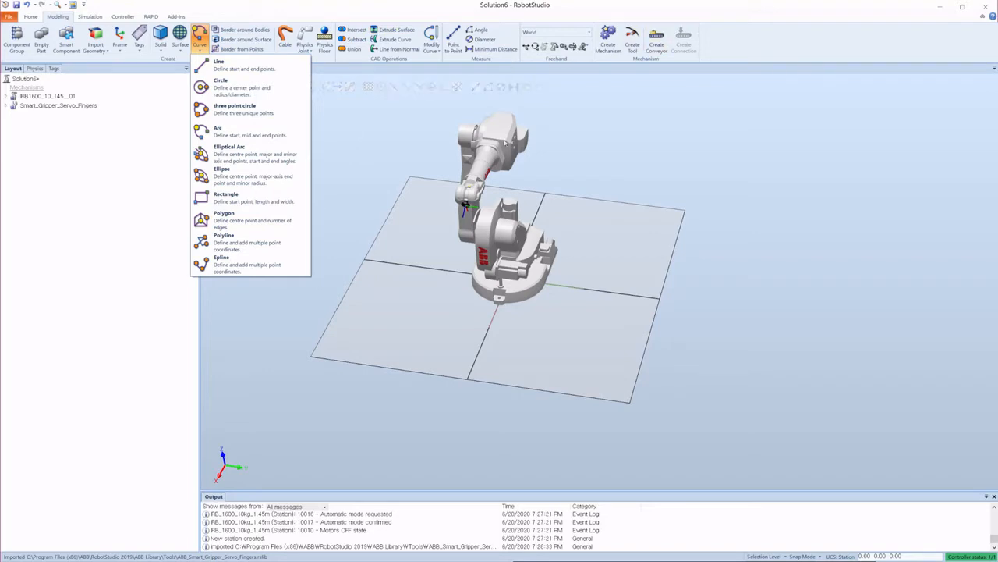
click(361, 143)
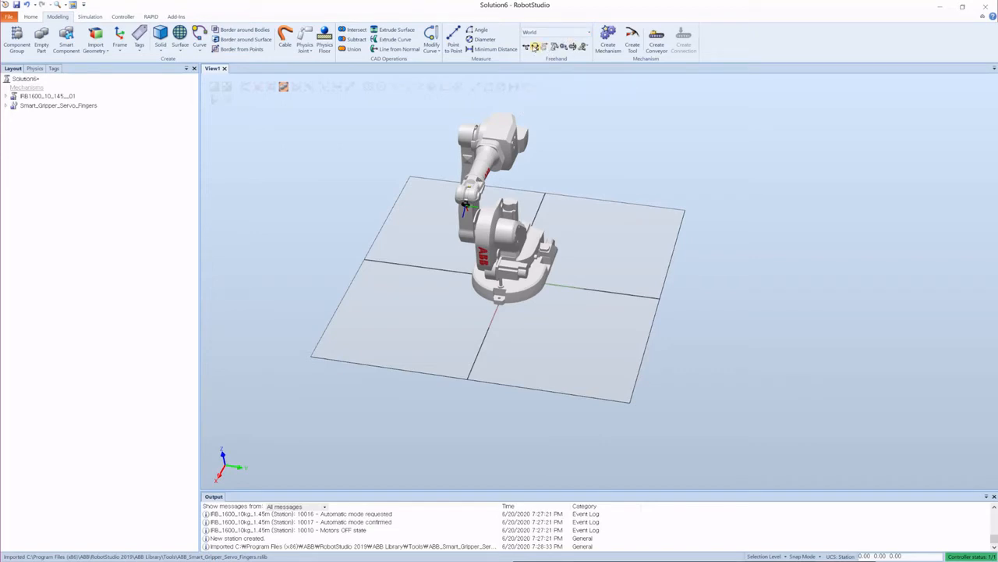
Step: Try moving the robot along its X axis with the freehand Move tool, moving the task frame too, then undo the move
click(528, 47)
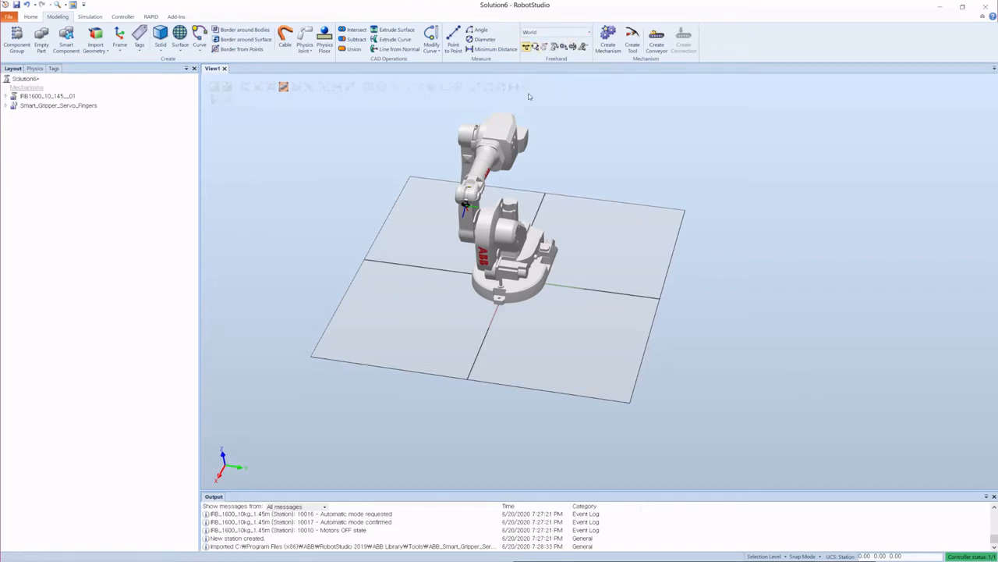
scroll(649, 312, down, 3)
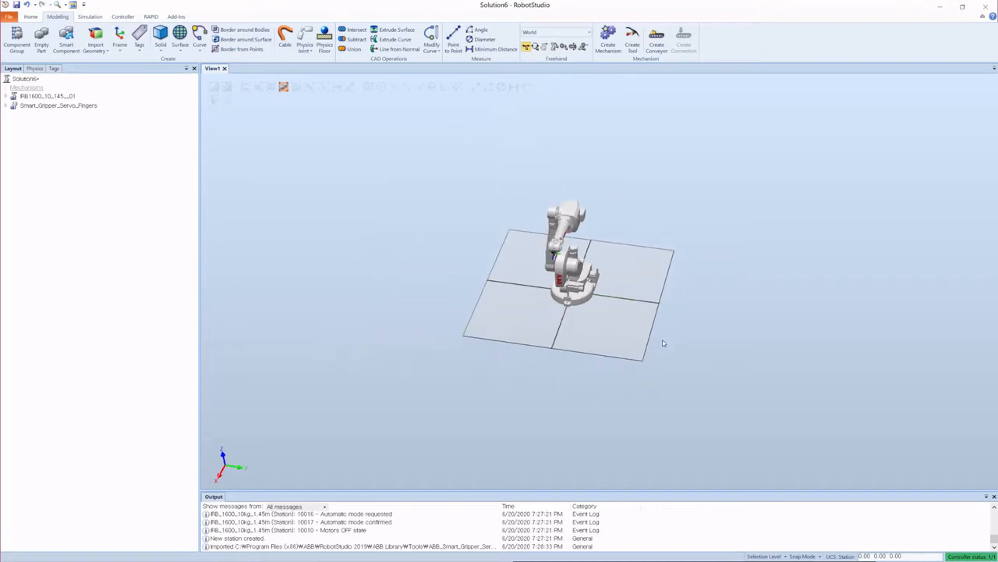
ctrl+shift+drag(656, 340, 581, 320)
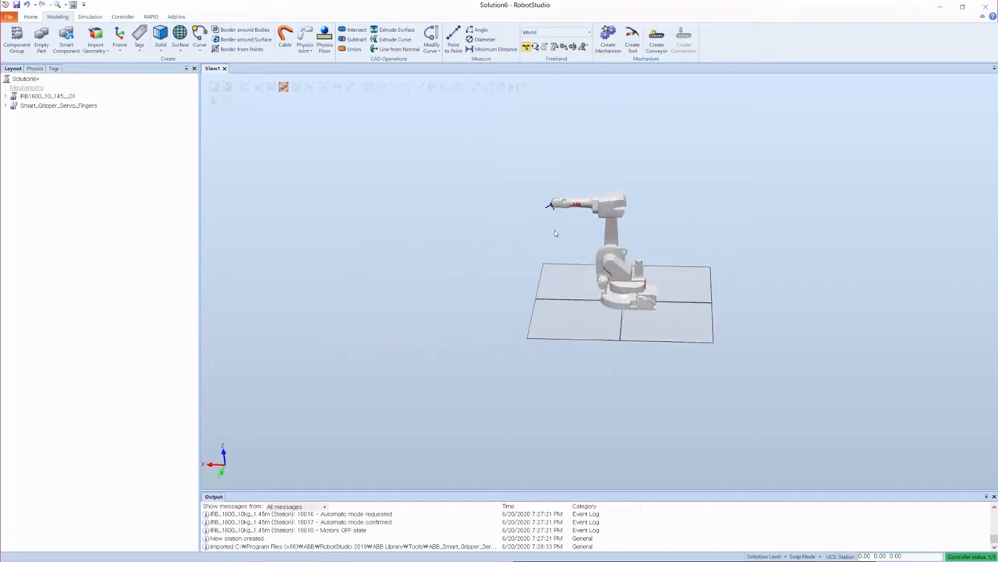
scroll(611, 298, up, 2)
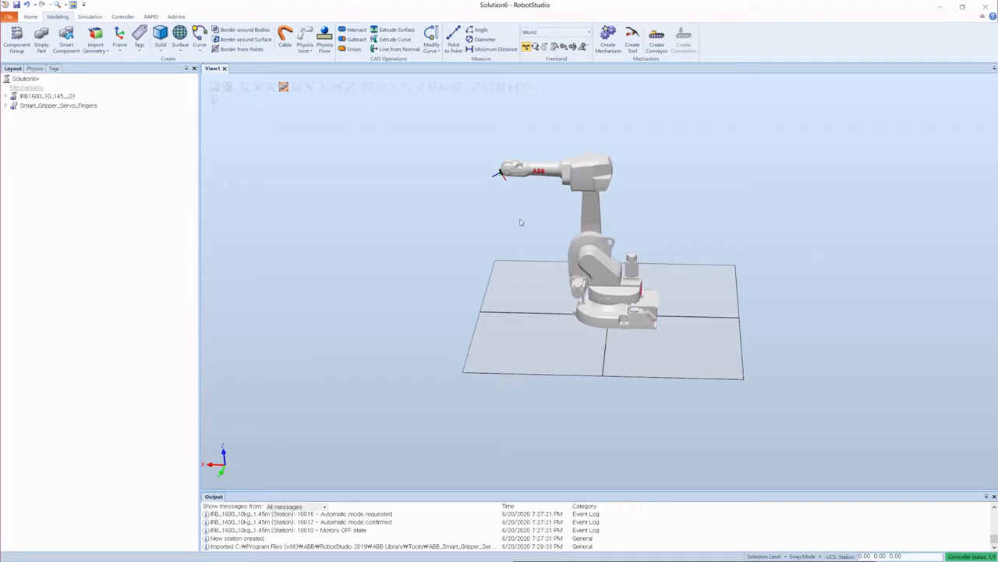
click(54, 97)
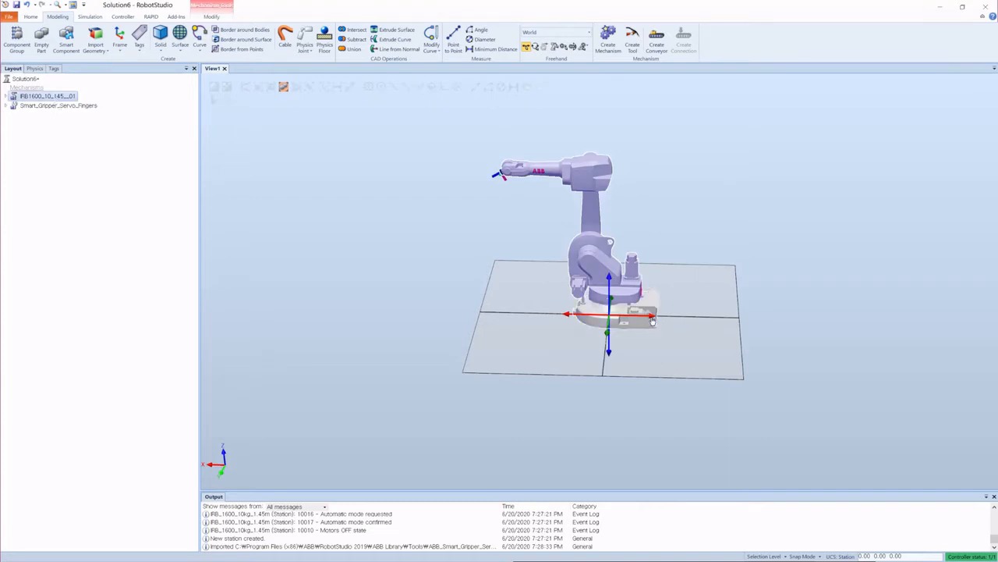
drag(652, 322, 551, 337)
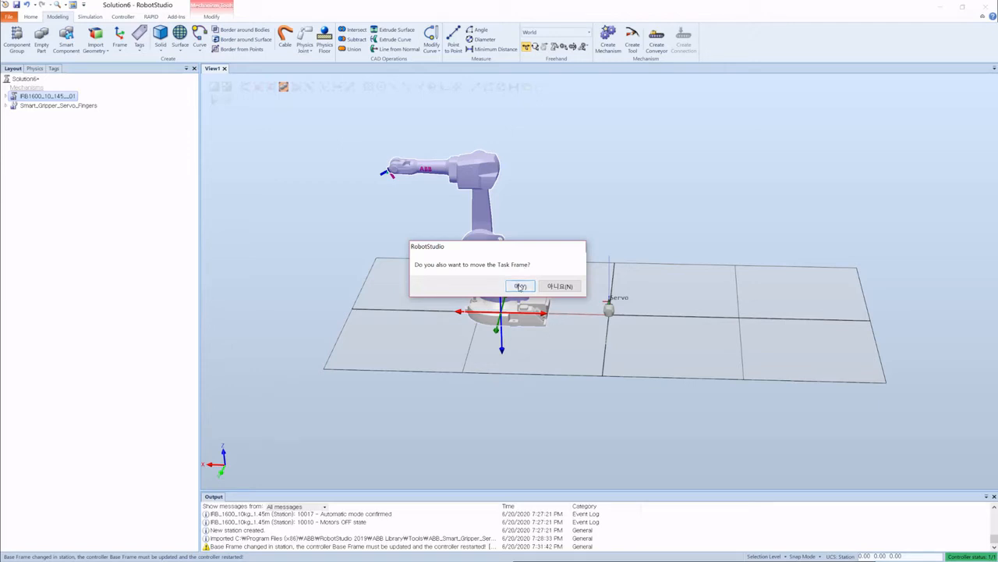
click(520, 285)
click(651, 232)
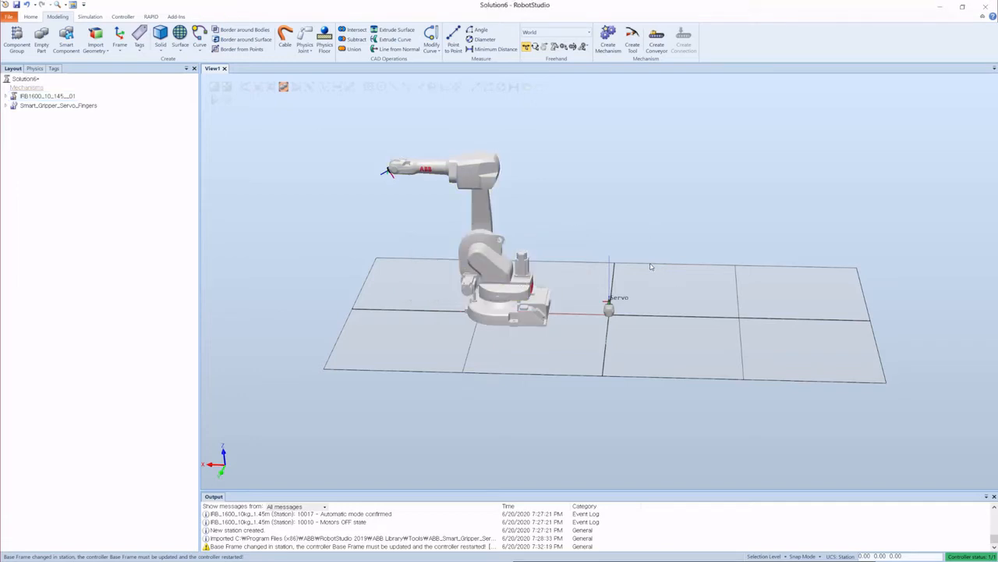
key(ctrl+z)
scroll(515, 292, down, 1)
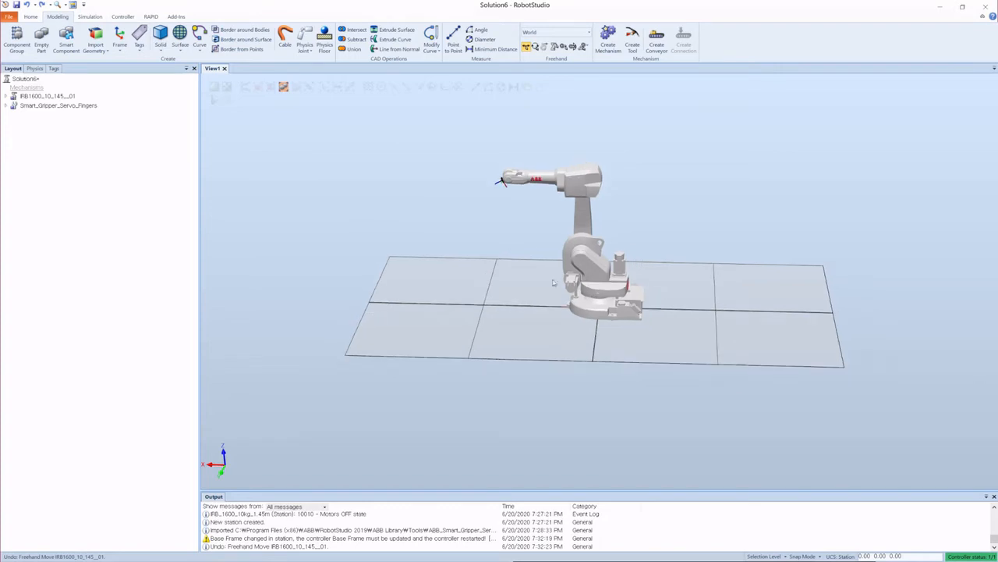
mouse_move(510, 292)
ctrl+shift+mouse_down()
mouse_move(581, 310)
mouse_move(511, 296)
ctrl+shift+mouse_up()
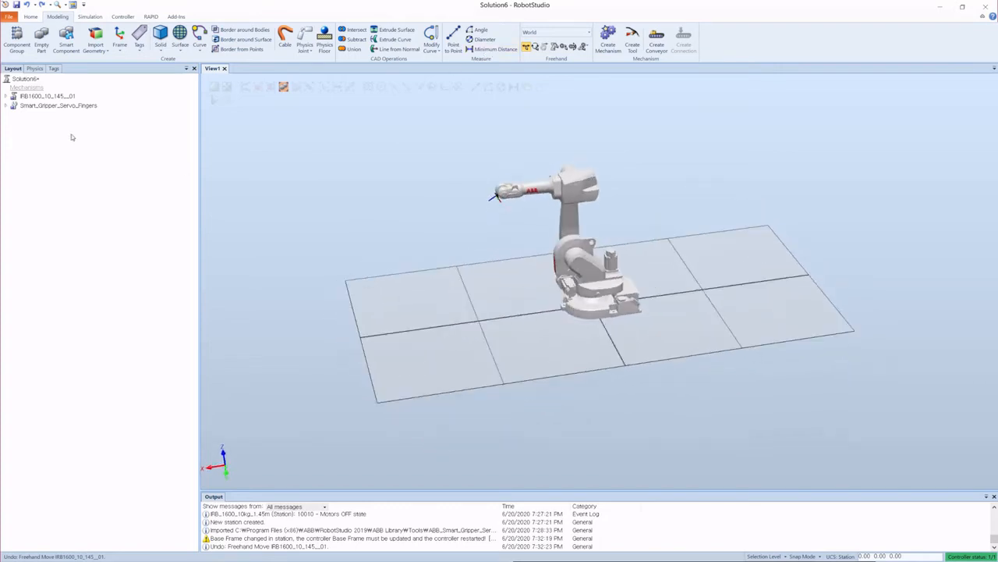
Step: Select the Smart Gripper and pan and zoom the view to locate it in the station
click(45, 105)
drag(628, 307, 480, 321)
click(409, 248)
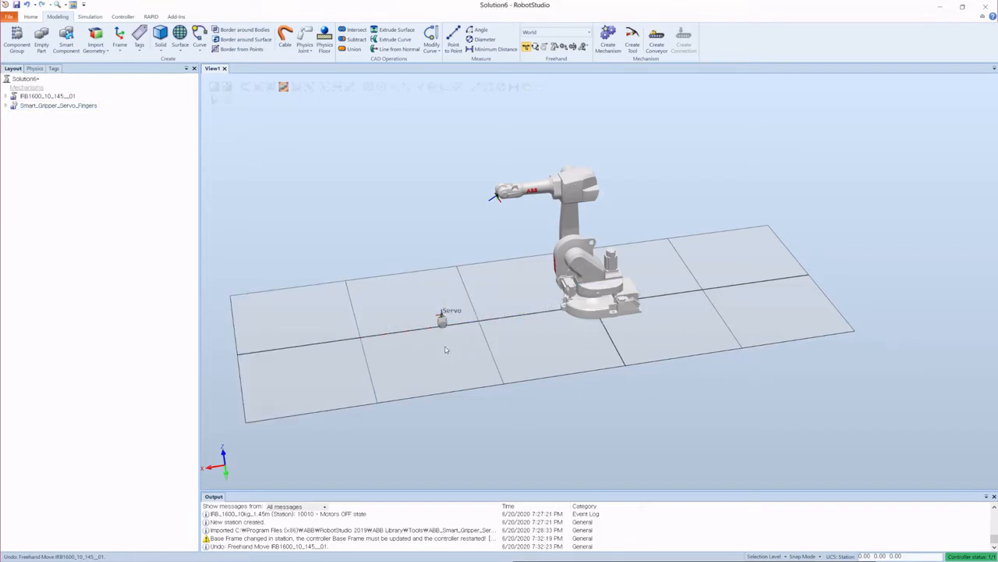
scroll(441, 343, up, 7)
scroll(484, 298, down, 4)
scroll(577, 221, down, 2)
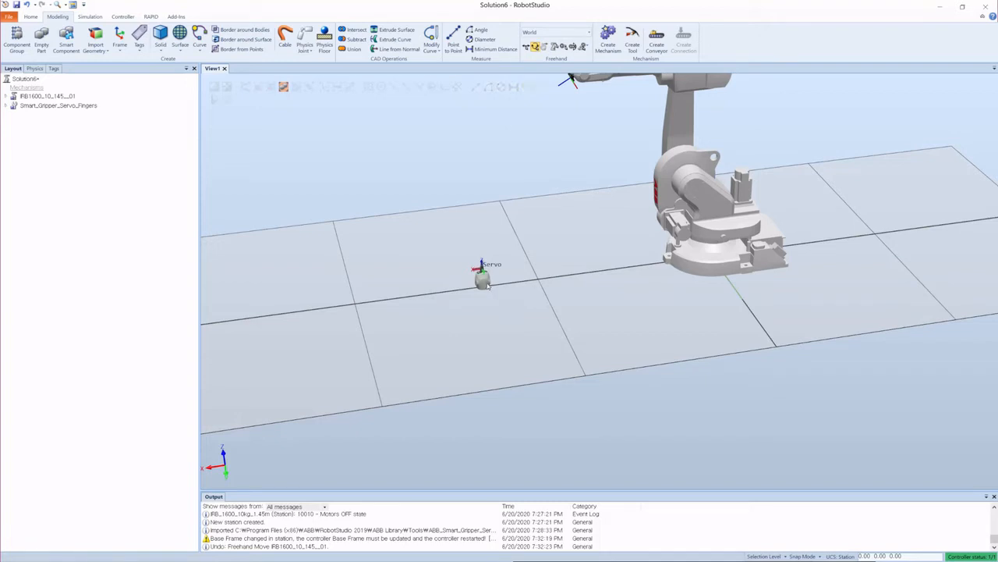
click(55, 105)
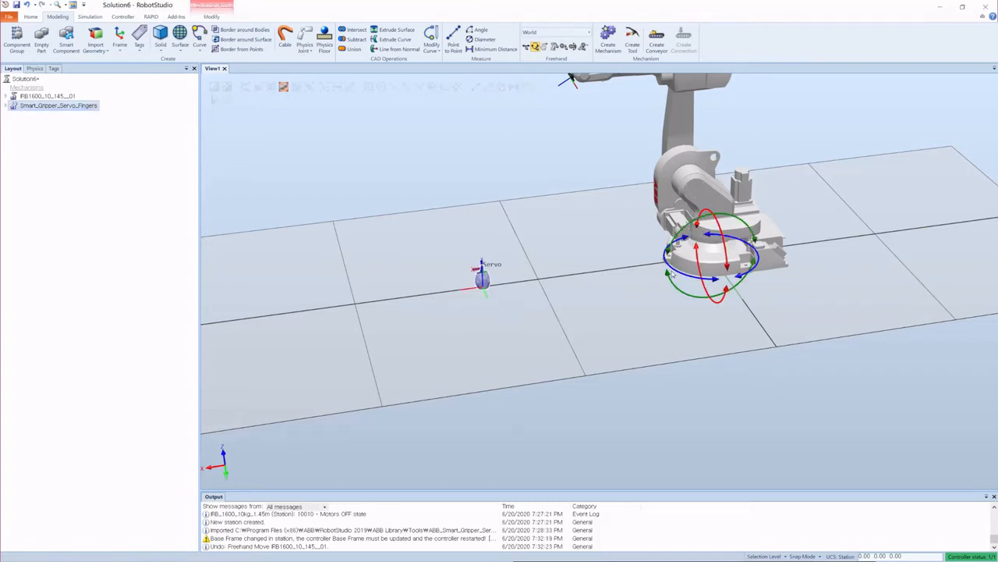
scroll(581, 290, down, 3)
scroll(605, 281, up, 1)
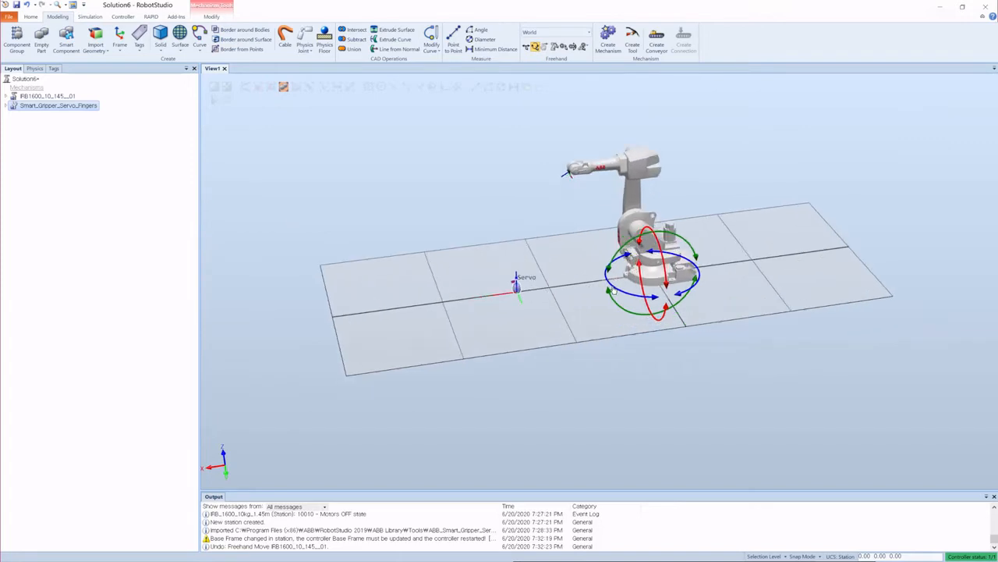
Step: Set the freehand reference coordinate system to Local for the selected gripper, then deselect it
click(587, 35)
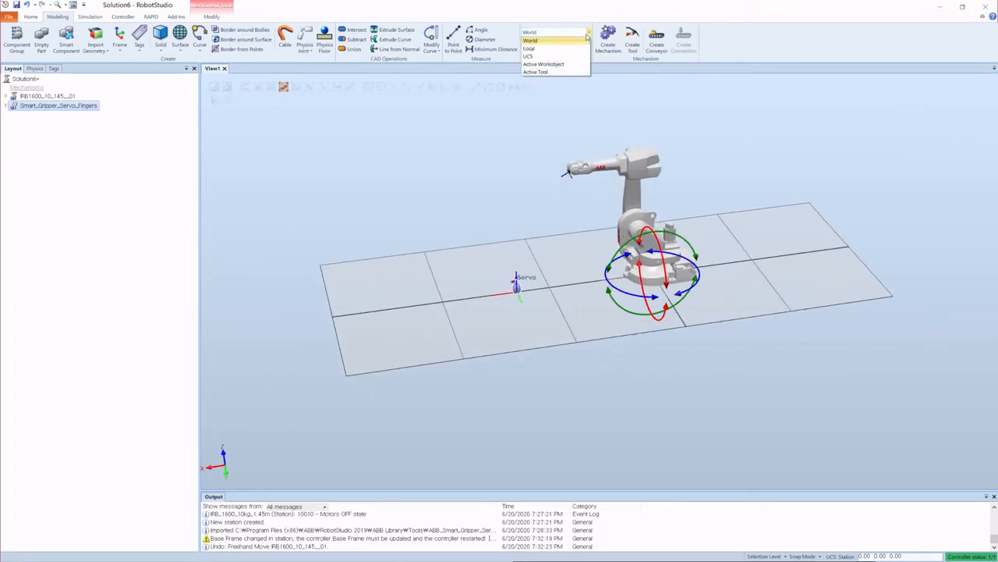
click(543, 49)
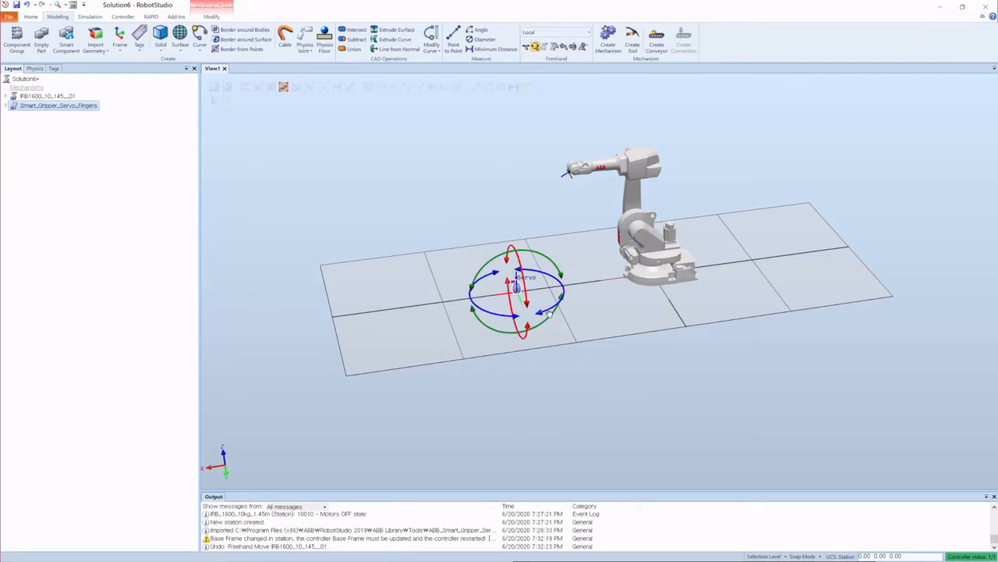
drag(445, 264, 591, 303)
click(556, 32)
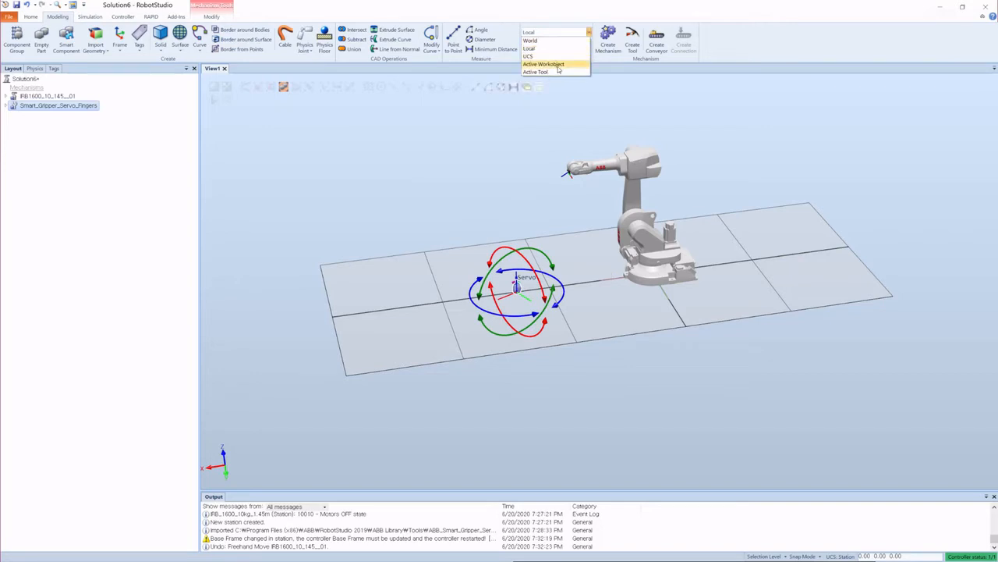
click(658, 129)
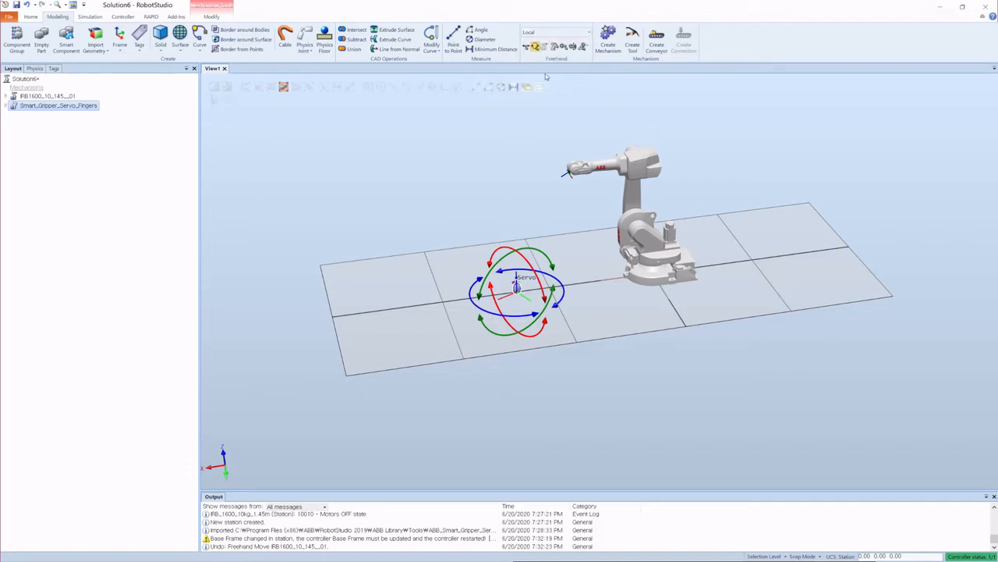
click(527, 156)
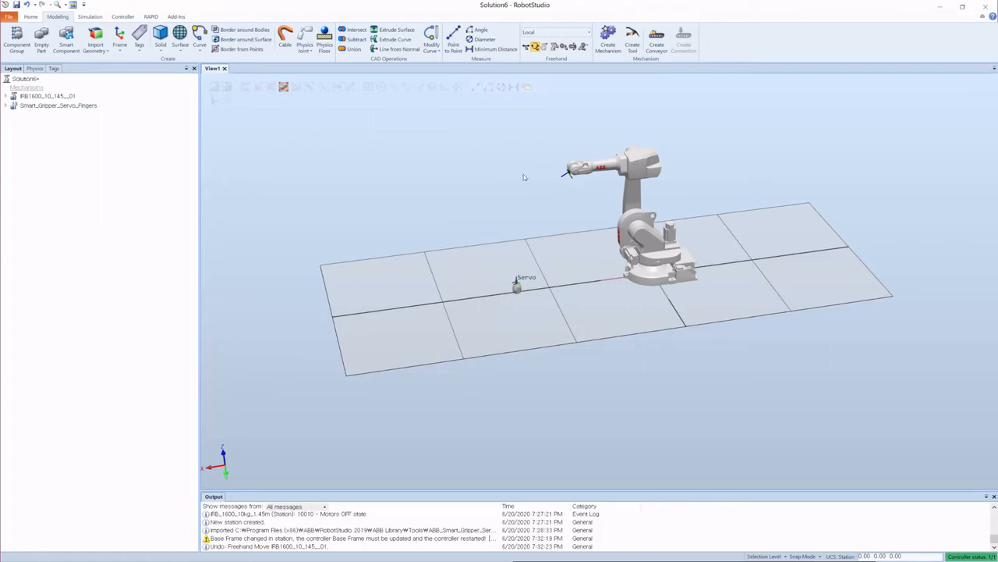
Step: Jog the robot's individual axes with the Jog Joint tool, rotating the base, arm and wrist
click(545, 46)
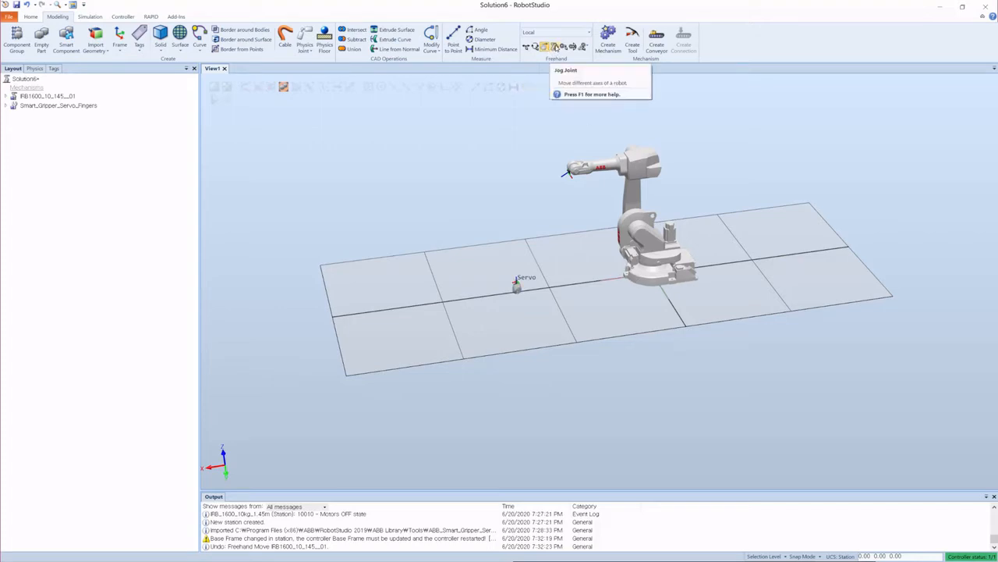
click(556, 48)
scroll(624, 258, up, 5)
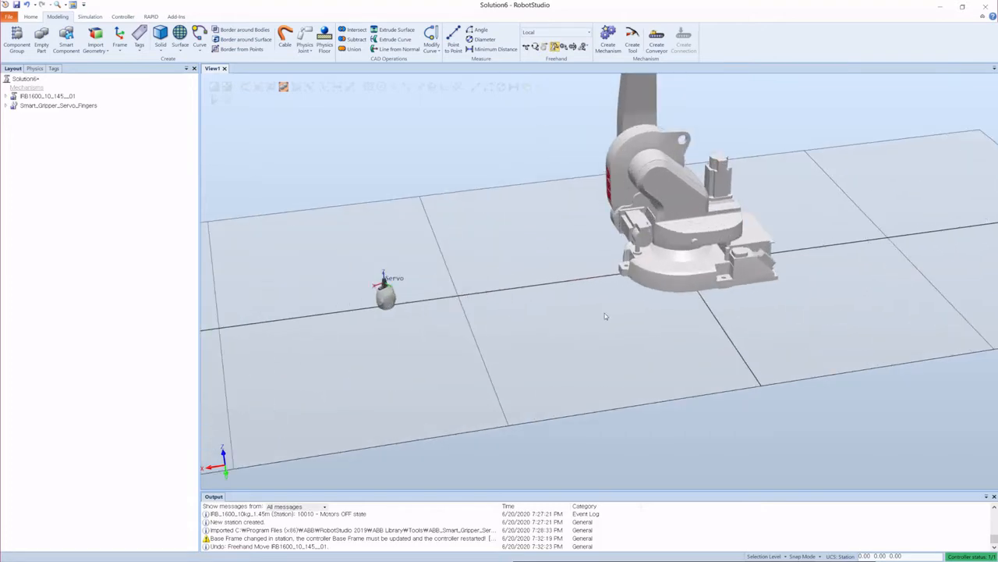
scroll(605, 316, down, 4)
drag(651, 219, 568, 232)
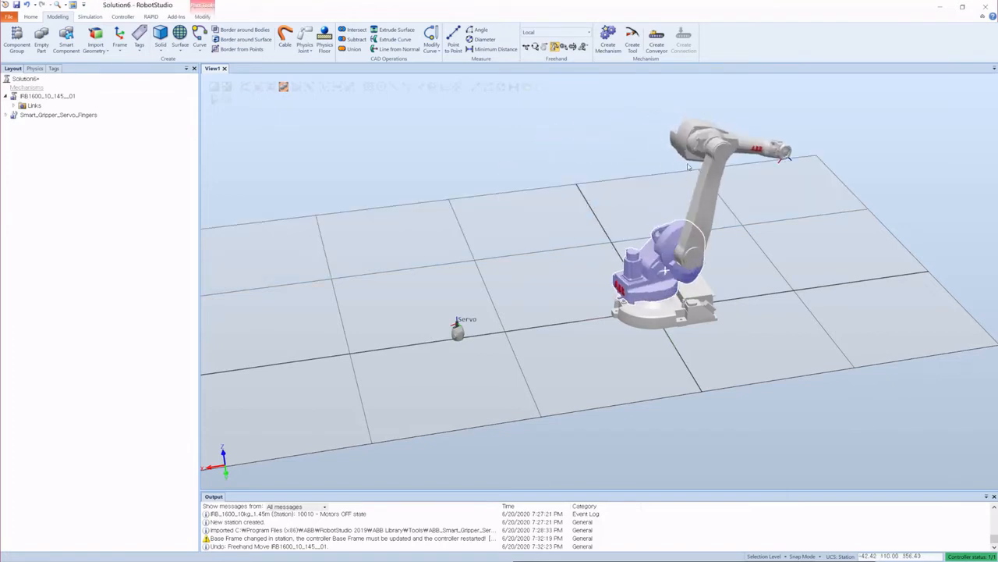
drag(643, 280, 729, 252)
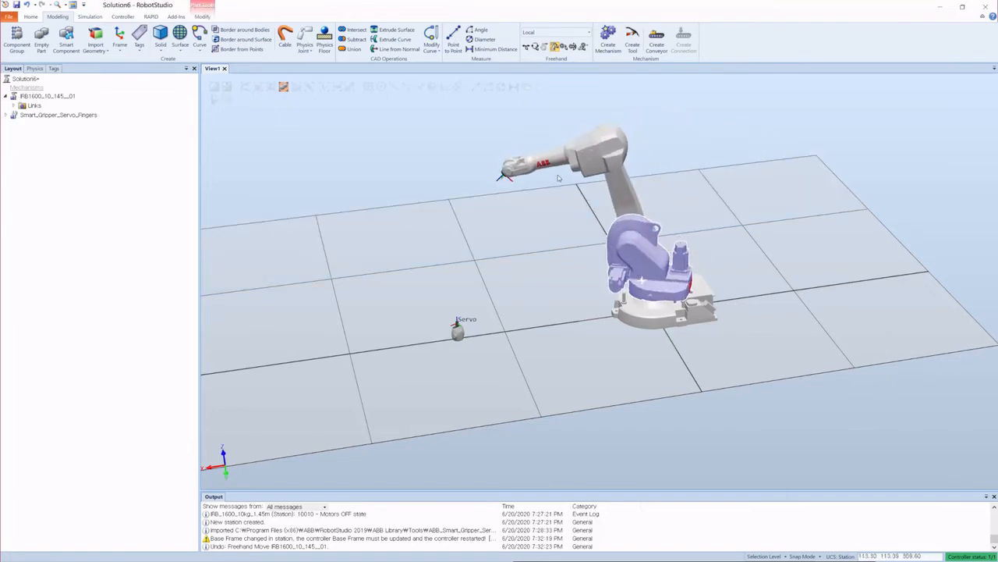
drag(596, 155, 506, 133)
scroll(538, 156, up, 3)
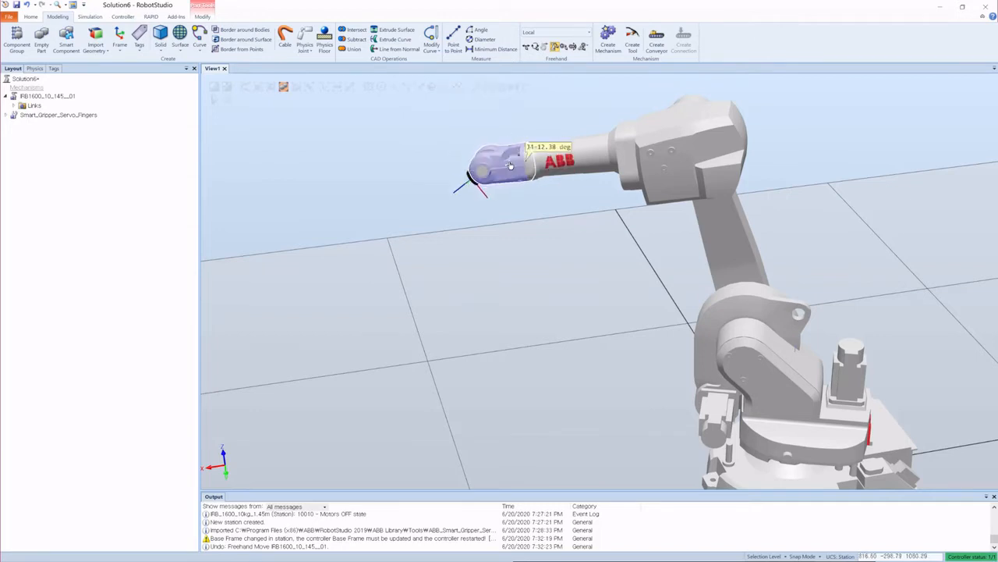
scroll(671, 185, down, 3)
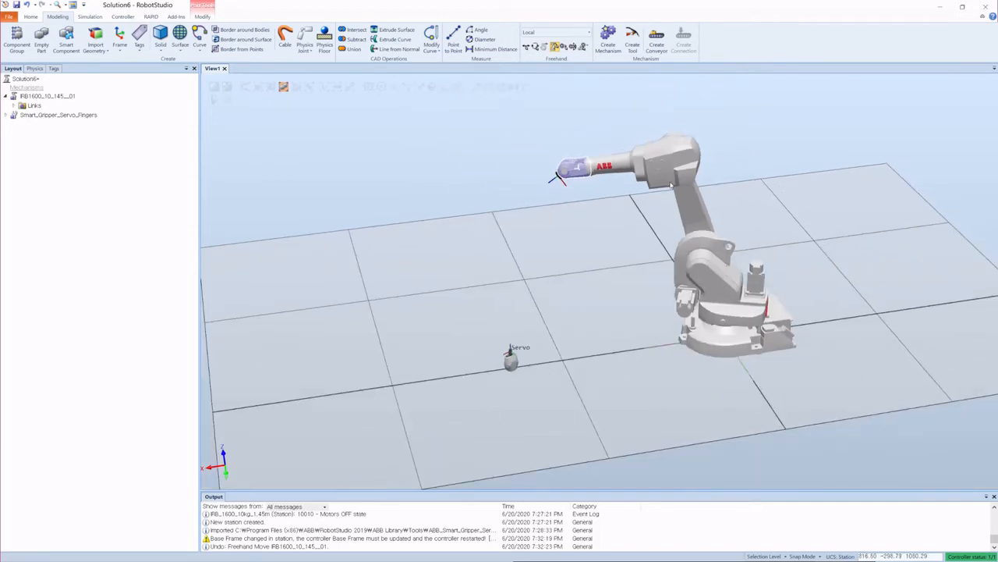
click(512, 172)
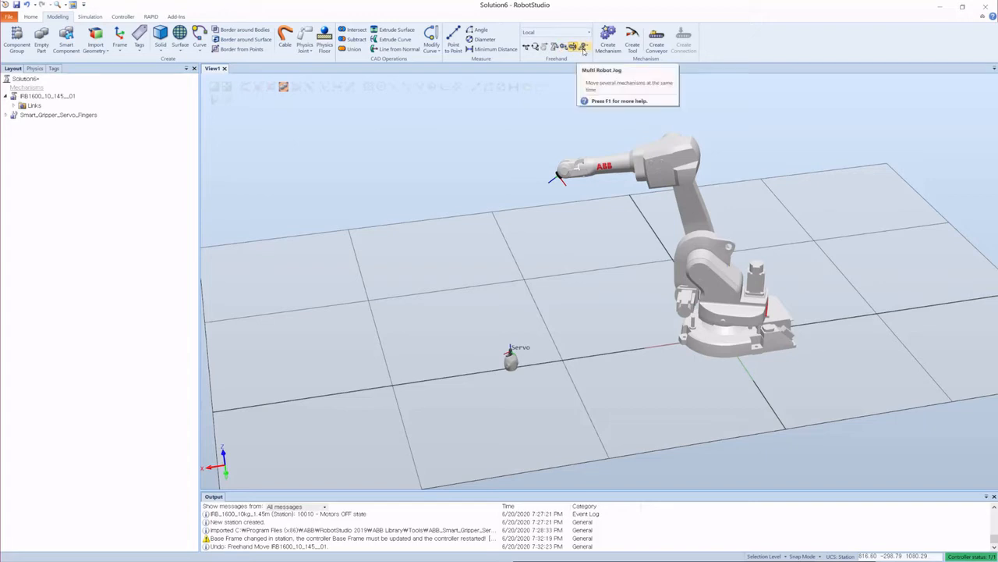
Step: Try the Multi Robot Jog tool on the robot and zoom around the station
click(582, 48)
click(473, 209)
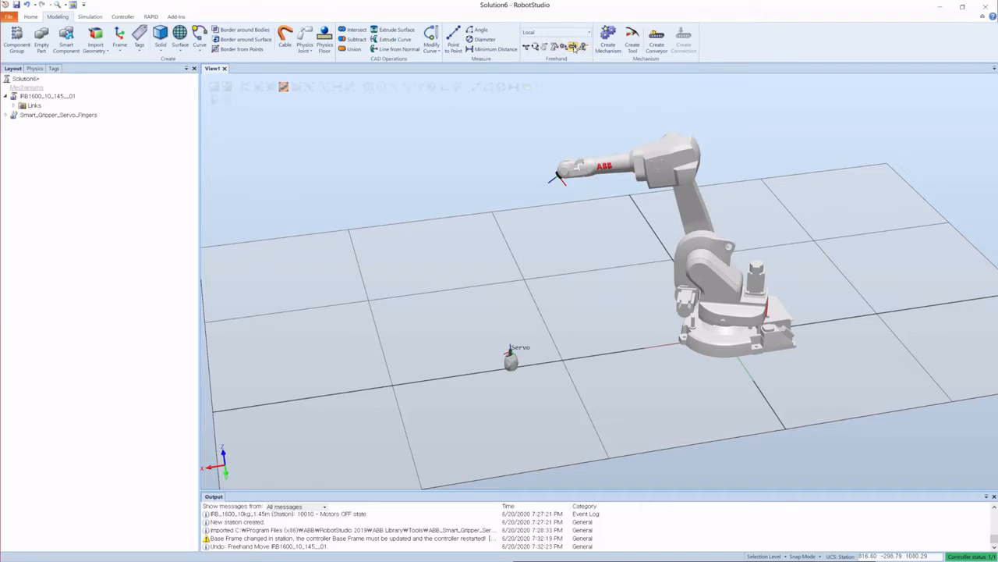
ctrl+shift+drag(584, 165, 684, 164)
scroll(600, 149, down, 3)
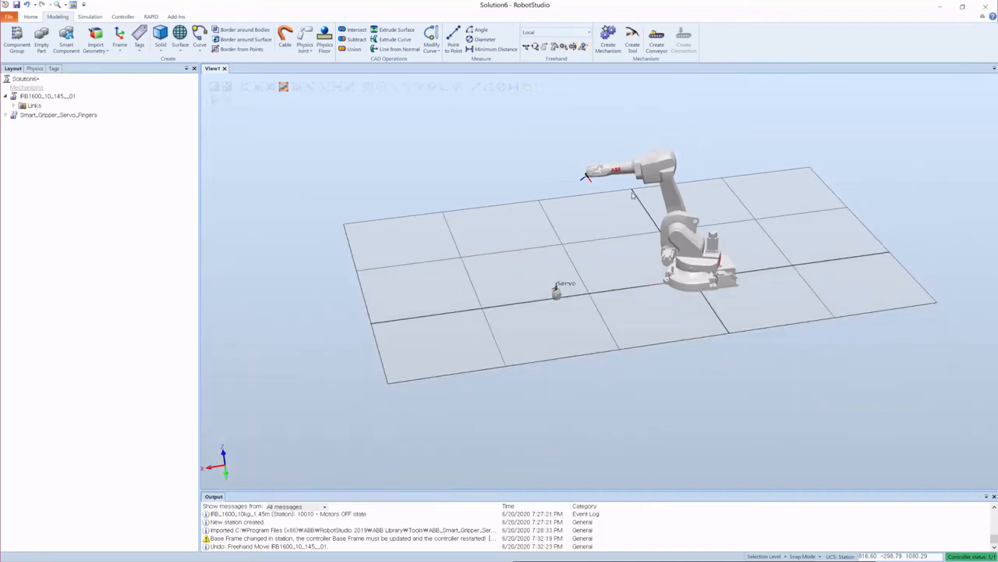
scroll(550, 279, up, 3)
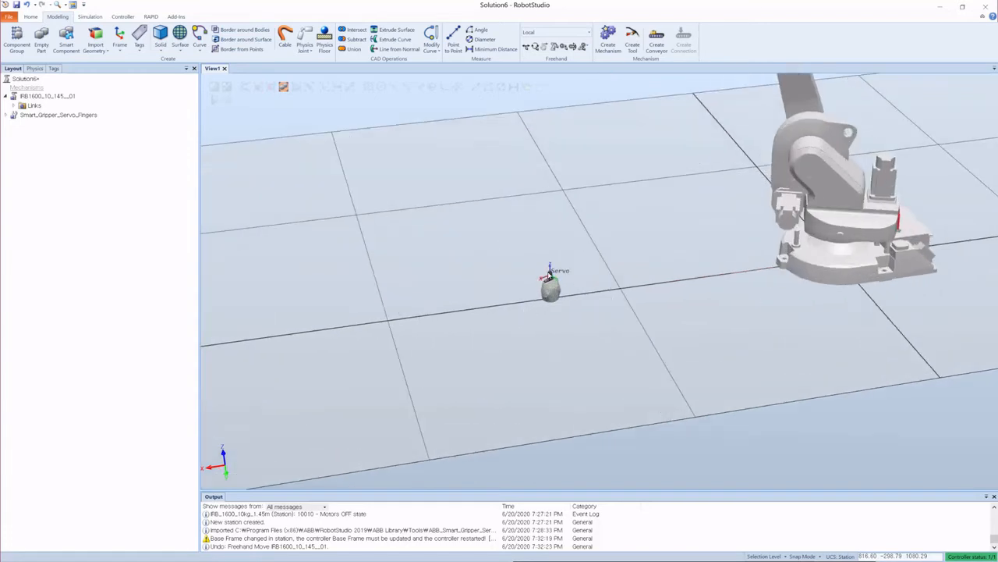
scroll(556, 267, down, 3)
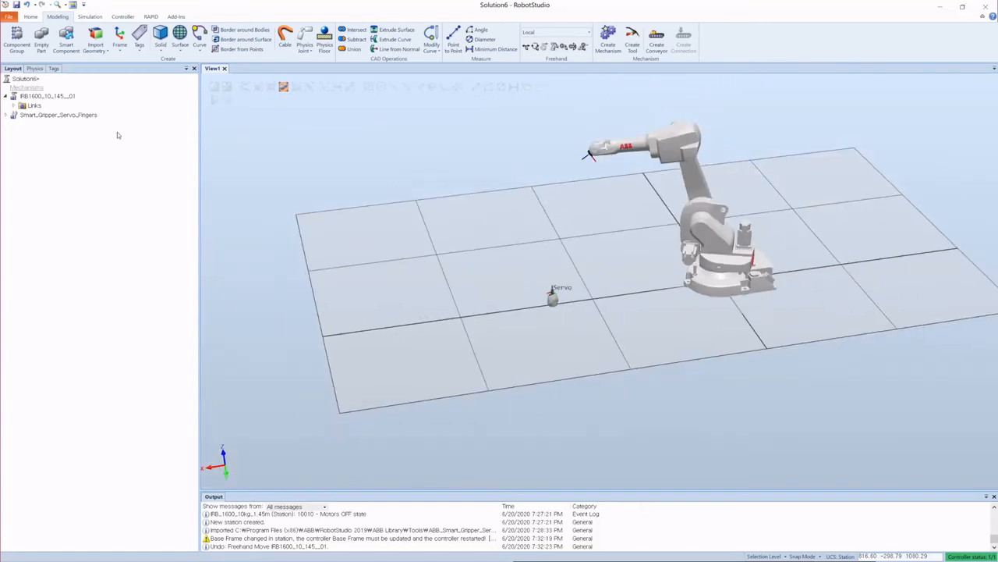
Step: Attach Smart_Gripper_Servo_Fingers to the IRB1600 robot (T_ROB1), updating the gripper's position
click(61, 114)
right_click(60, 115)
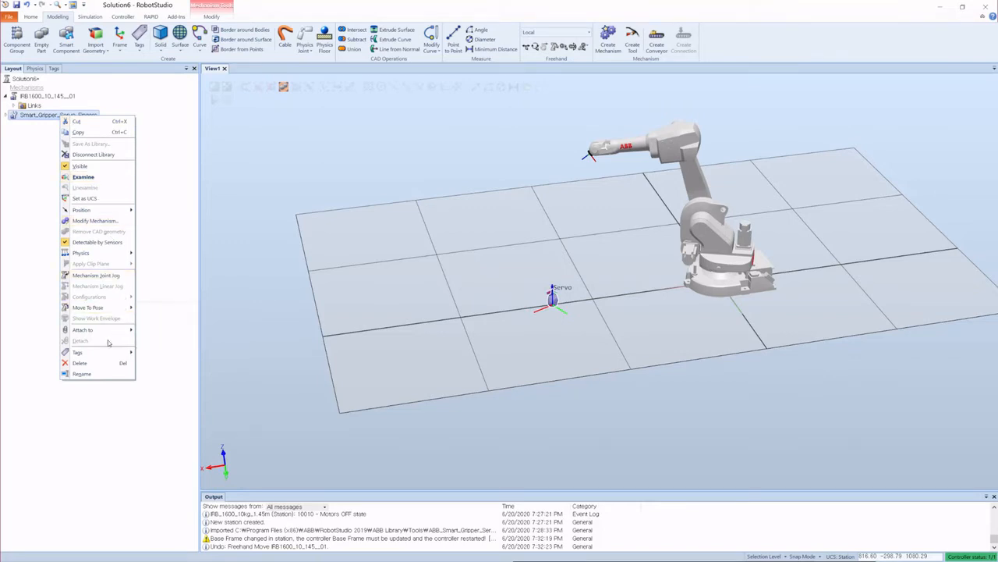
mouse_move(114, 331)
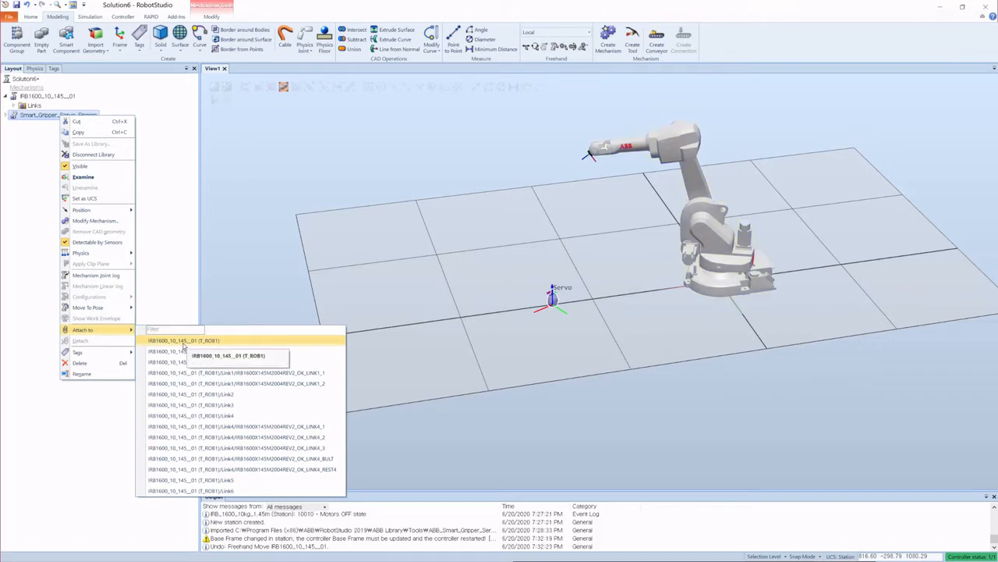
click(181, 341)
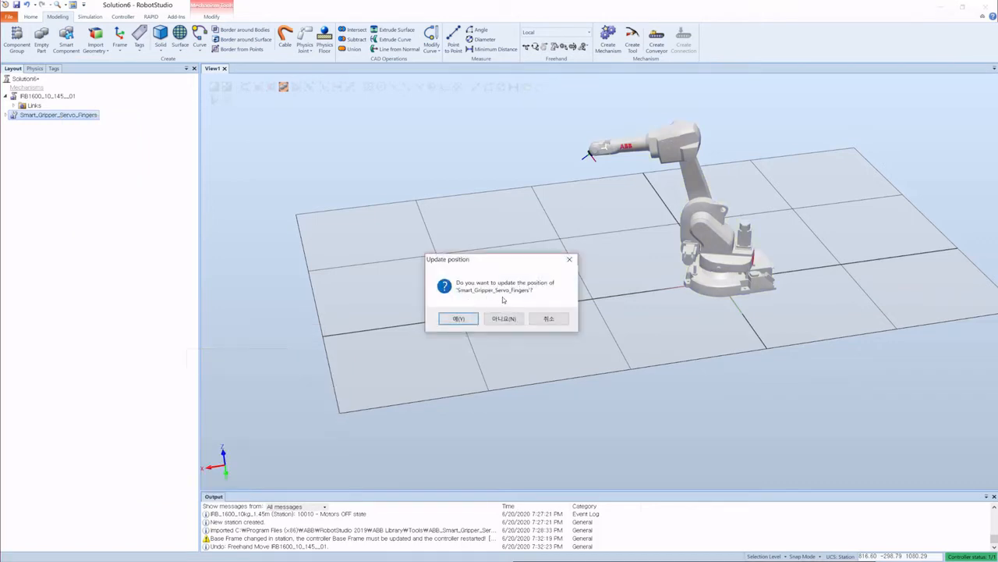
click(457, 319)
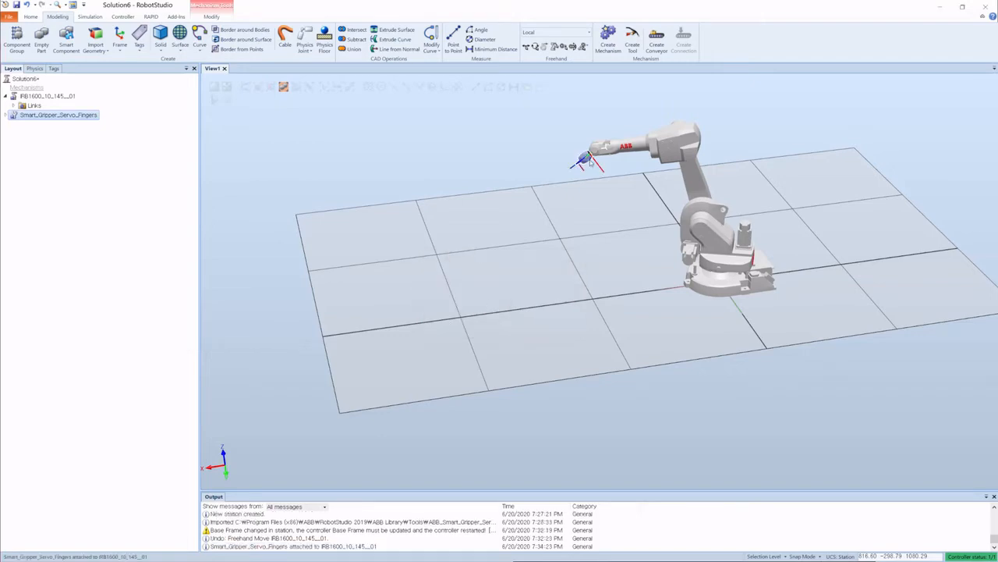
Step: Zoom and orbit to examine the gripper mounted on the robot's flange
click(507, 135)
scroll(581, 150, up, 5)
scroll(646, 185, down, 4)
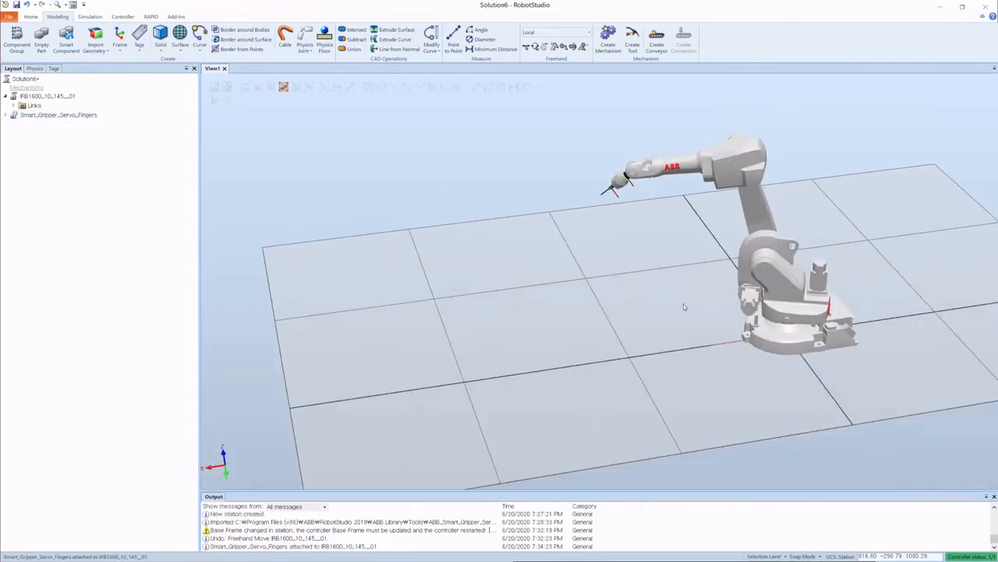
ctrl+shift+drag(684, 307, 712, 290)
scroll(575, 197, up, 5)
ctrl+shift+drag(590, 204, 595, 217)
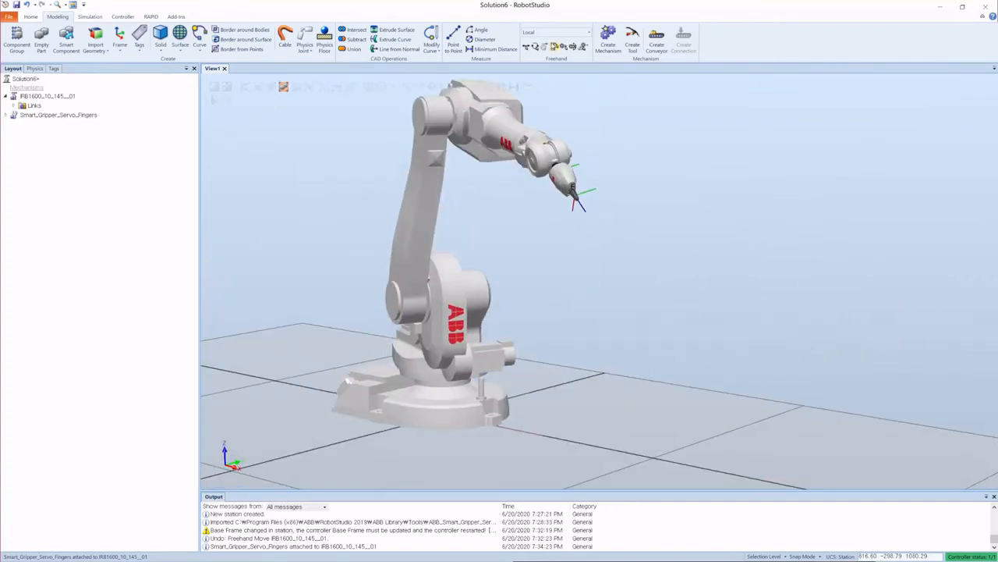
scroll(560, 173, up, 5)
click(558, 167)
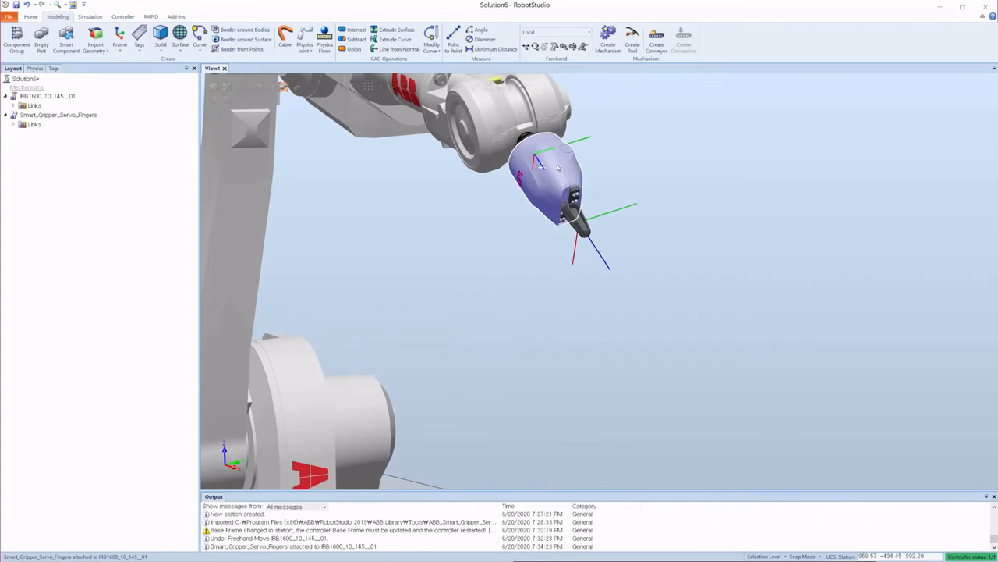
click(521, 144)
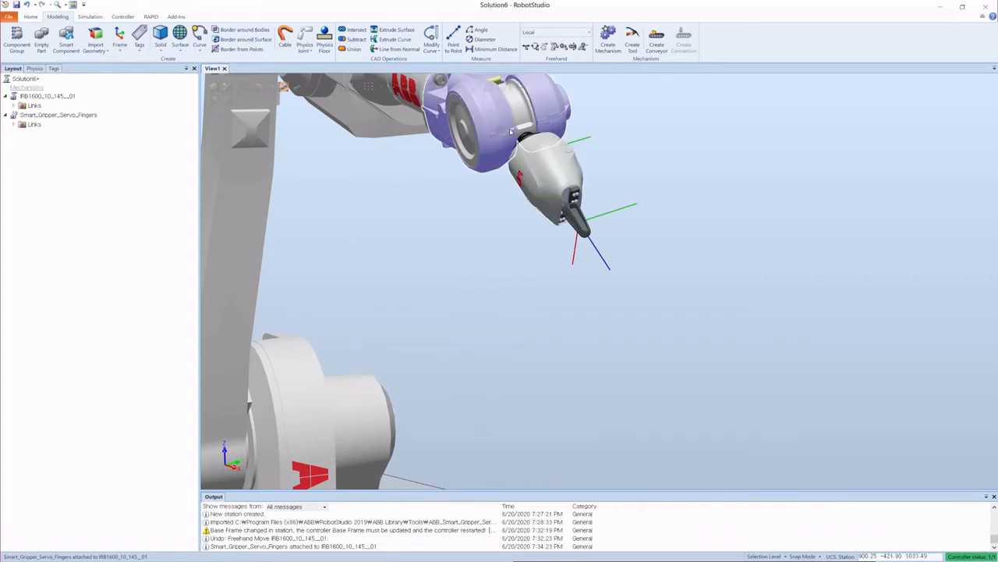
scroll(523, 208, down, 3)
scroll(522, 208, up, 3)
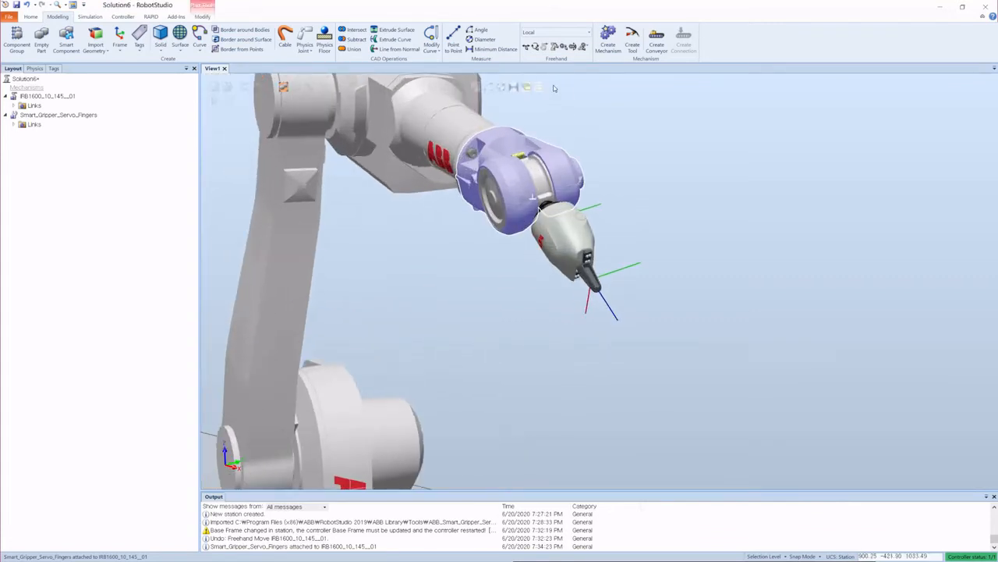
Step: Jog the robot's wrist joints with the Jog Joint tool to move the attached gripper
click(554, 47)
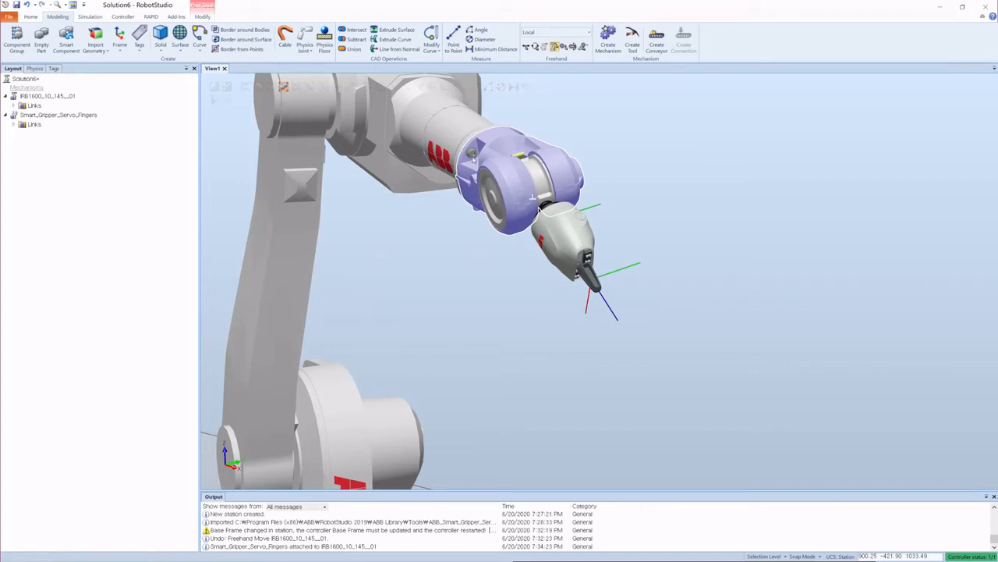
mouse_move(473, 152)
mouse_down()
mouse_move(558, 199)
mouse_move(722, 179)
mouse_up()
click(545, 224)
scroll(544, 215, up, 5)
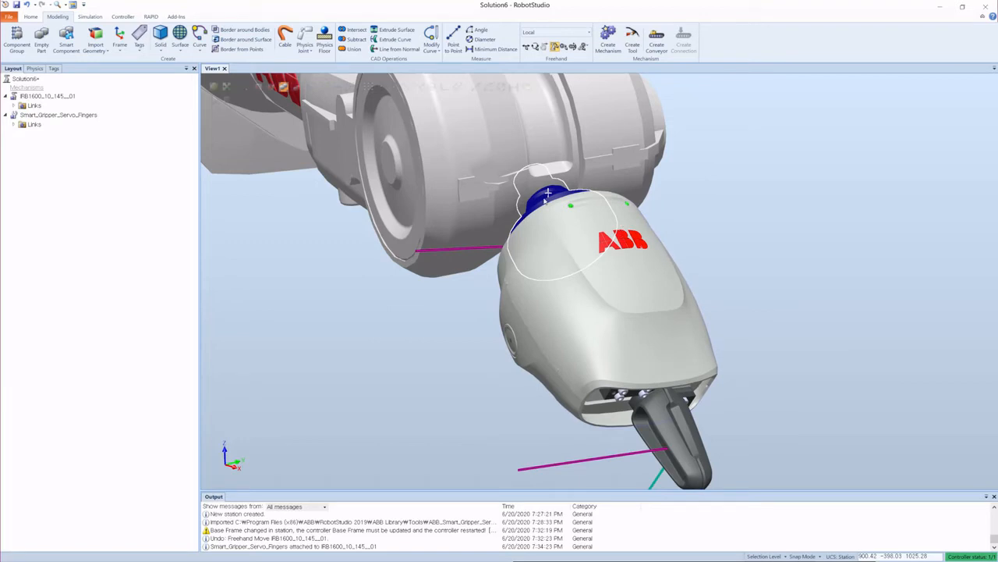
drag(544, 200, 549, 206)
scroll(507, 231, down, 5)
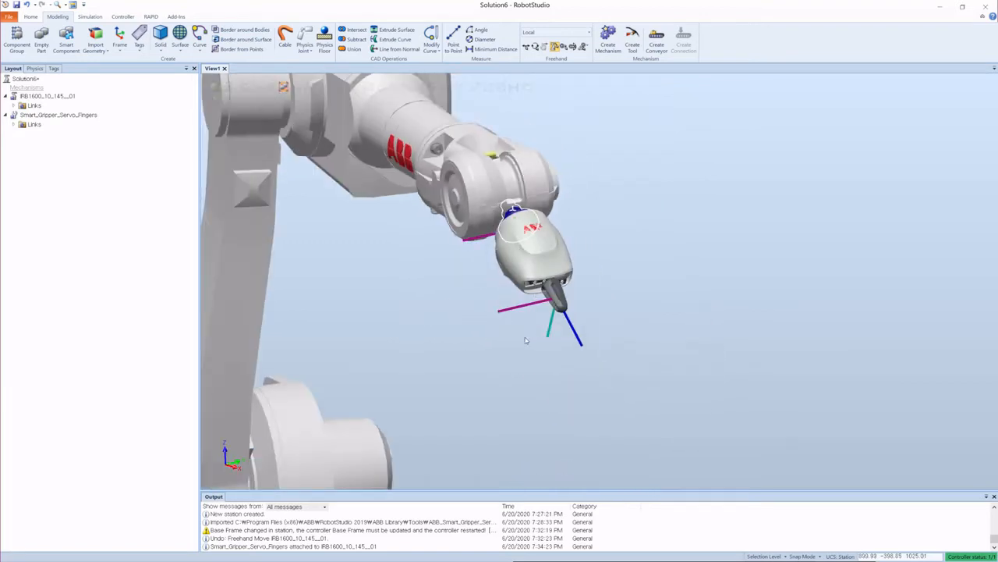
drag(546, 293, 547, 294)
scroll(576, 212, down, 5)
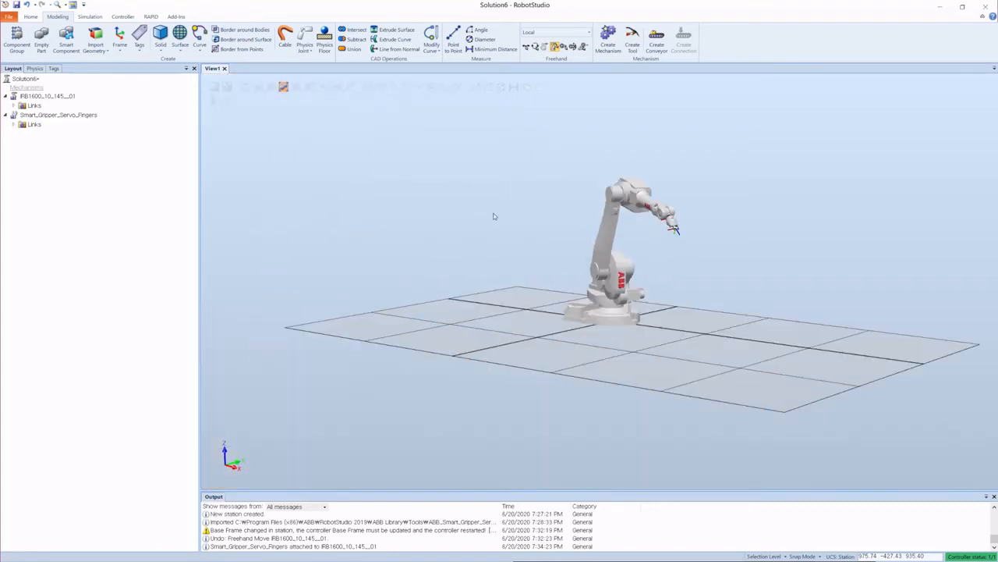
ctrl+shift+drag(573, 340, 596, 345)
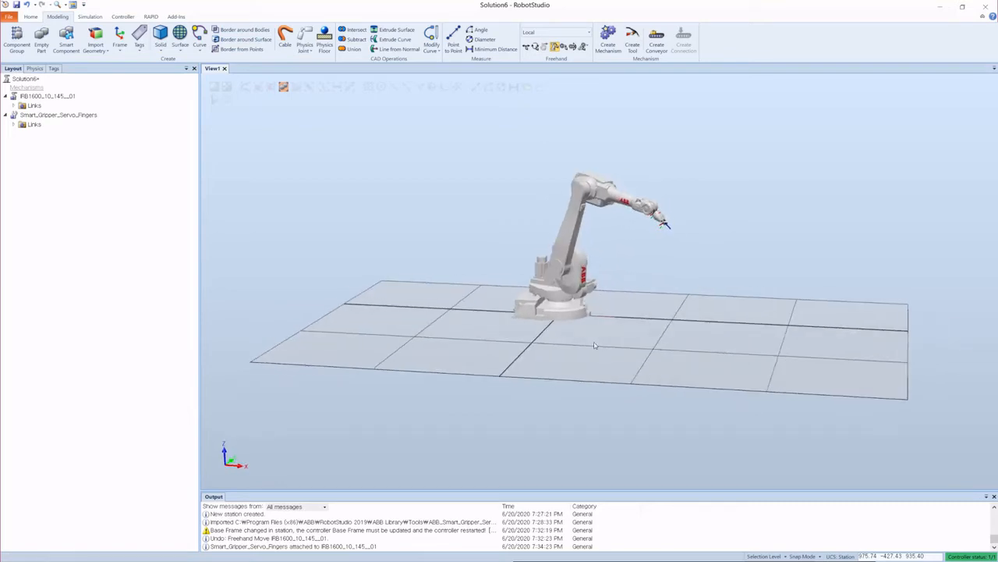
Step: Browse the Simulation, Controller and RAPID tools, including the Program Pointer options, while zooming and orbiting the station
click(90, 18)
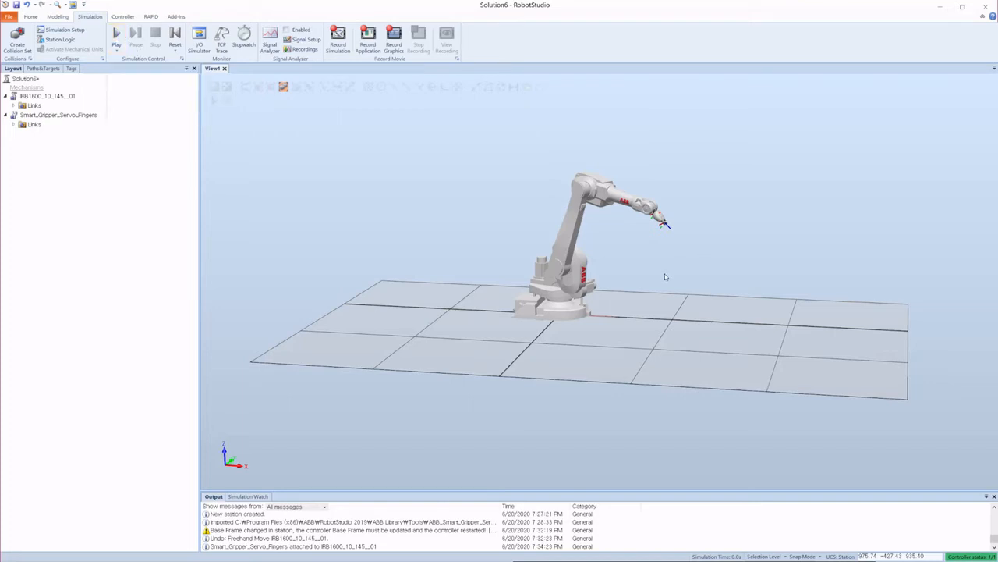
scroll(655, 252, down, 5)
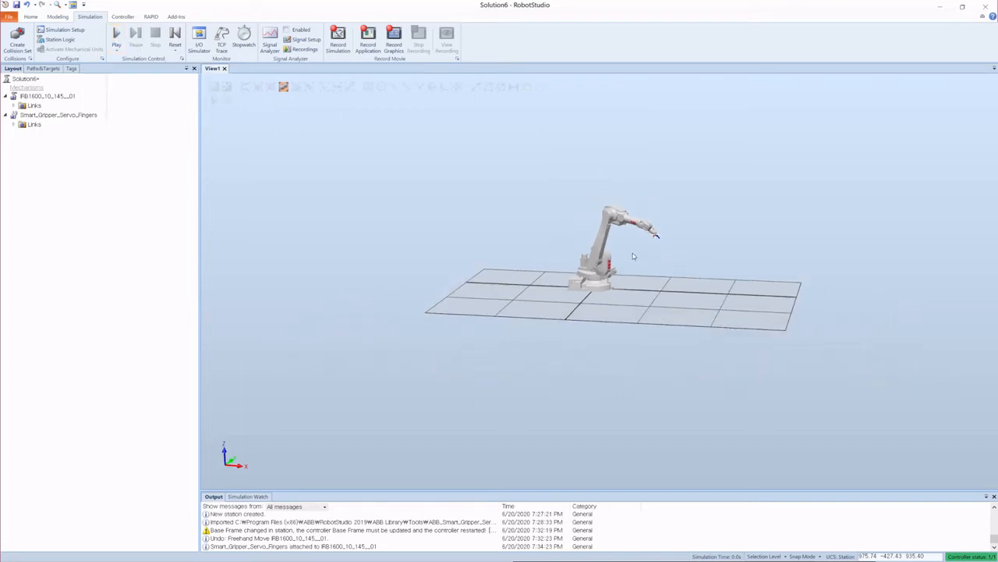
scroll(644, 273, up, 6)
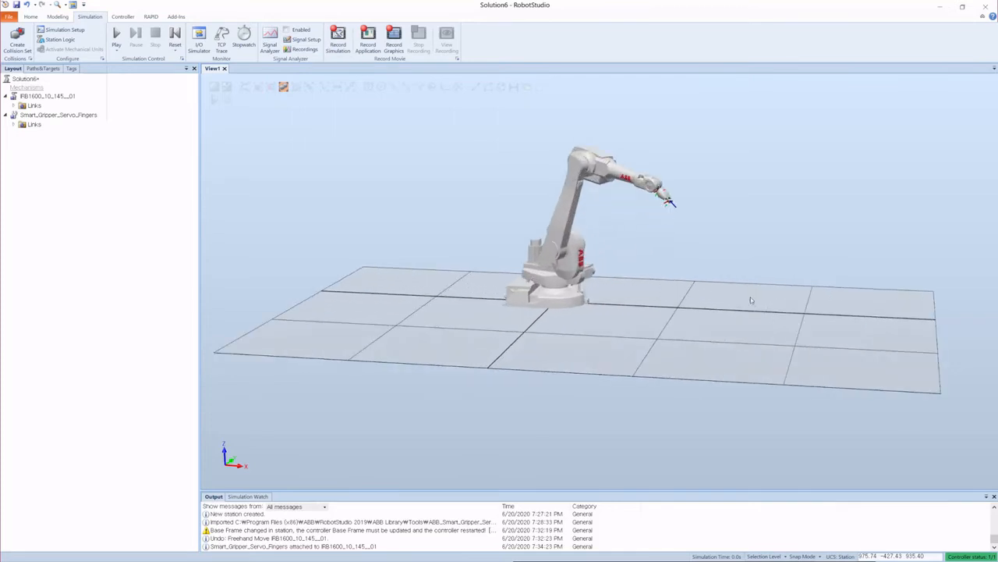
ctrl+shift+drag(752, 300, 720, 310)
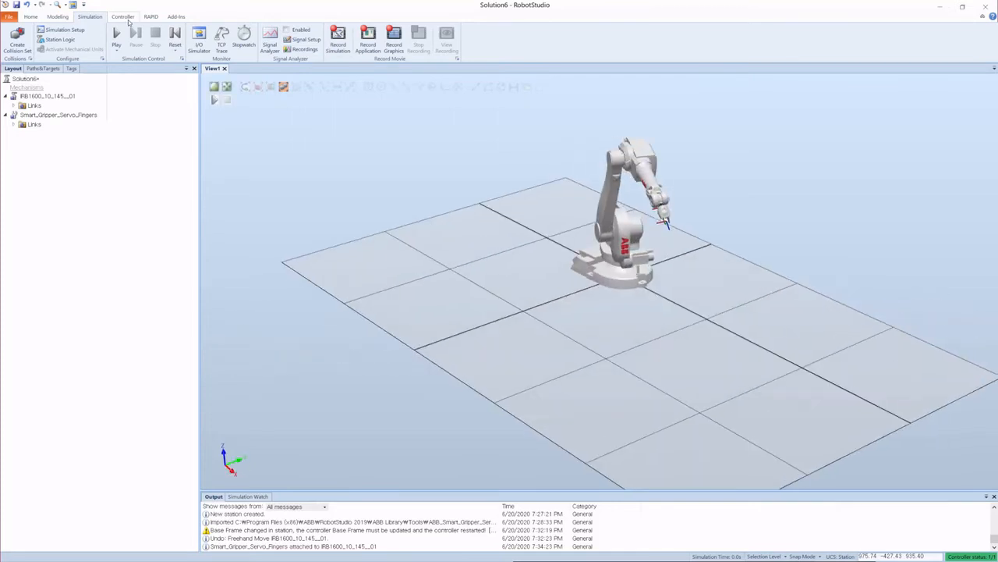
click(122, 16)
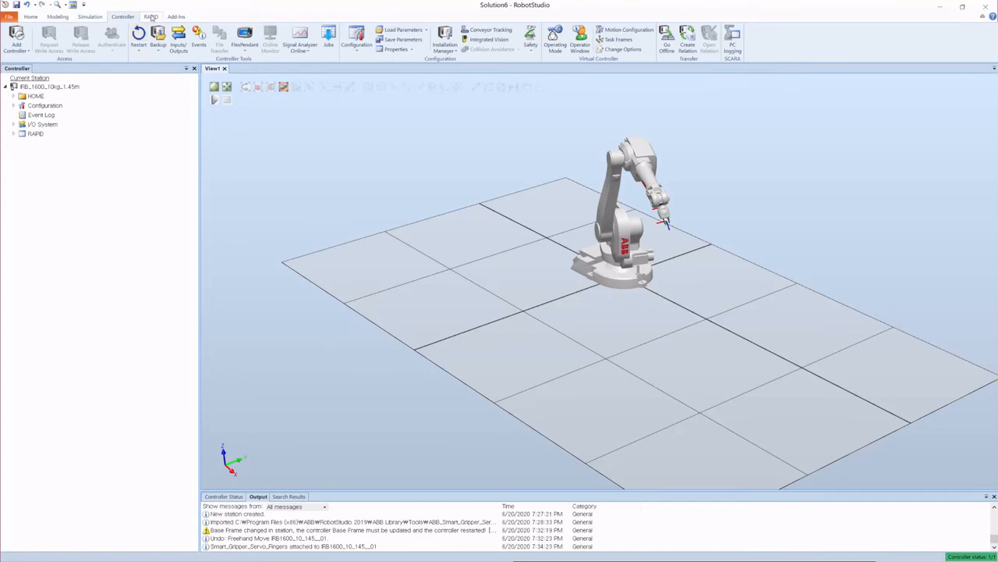
click(152, 17)
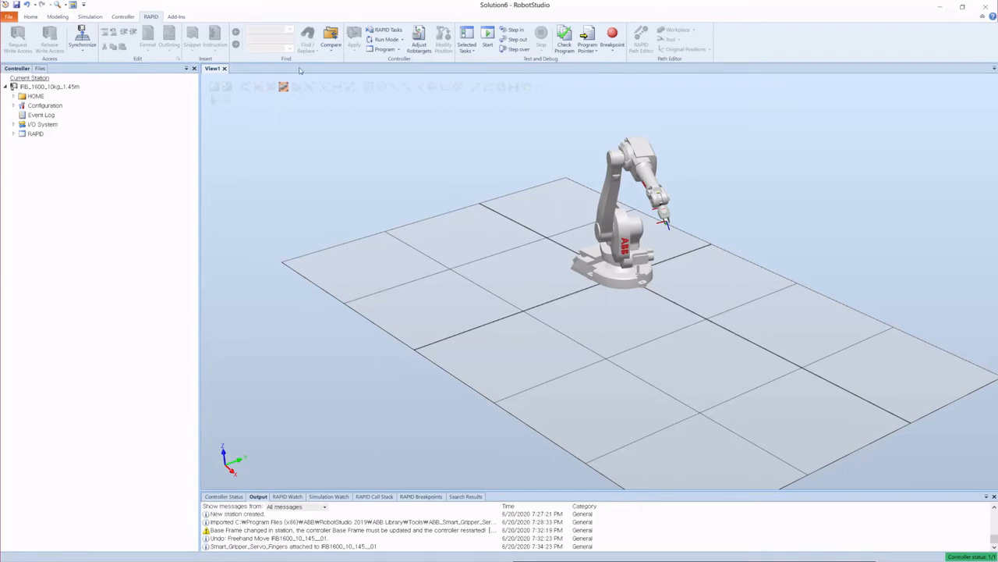
click(587, 50)
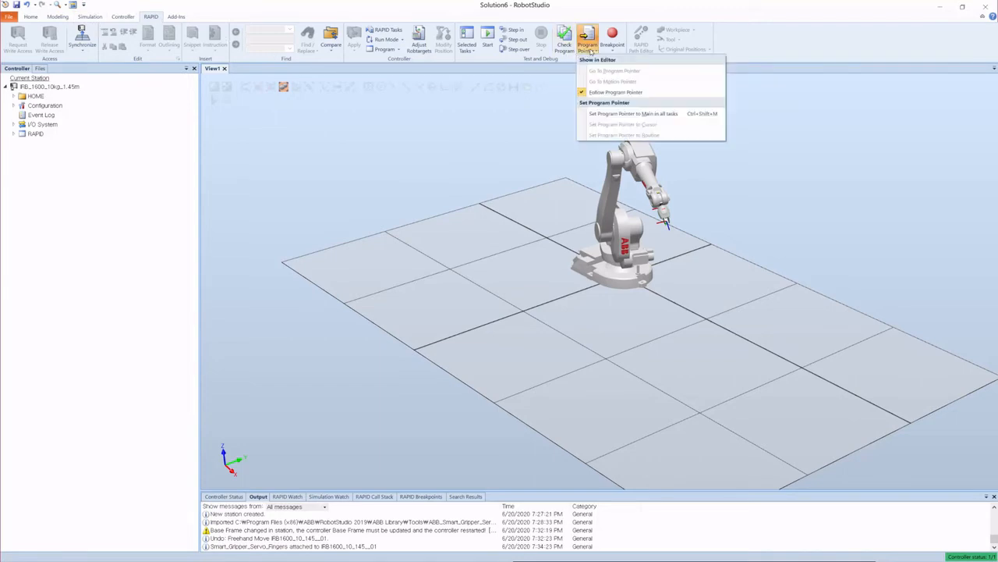
click(58, 199)
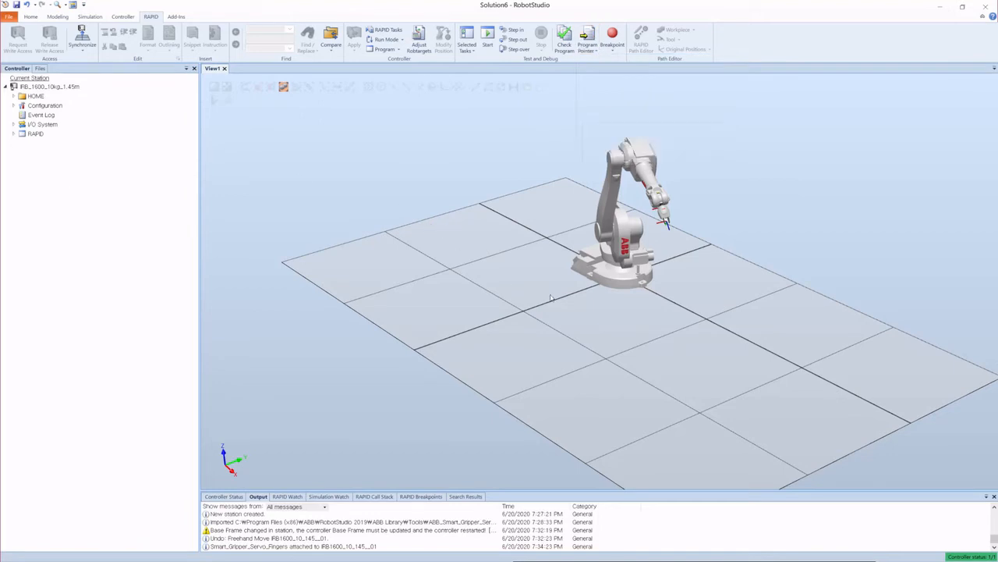
Step: Open the main procedure of Module1 under T_ROB1 in the RAPID editor, review its code, and close the editor
click(13, 134)
click(29, 143)
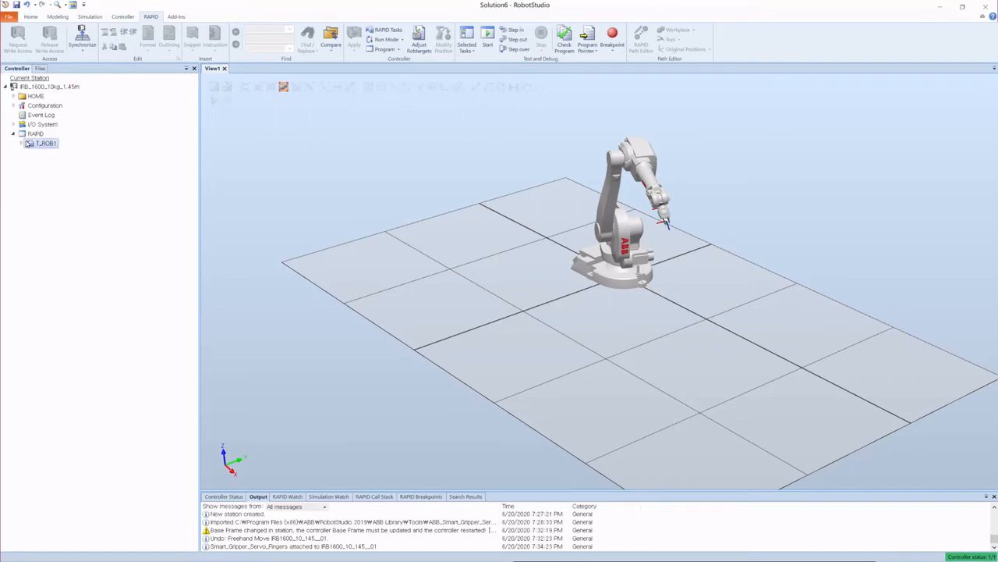
click(20, 143)
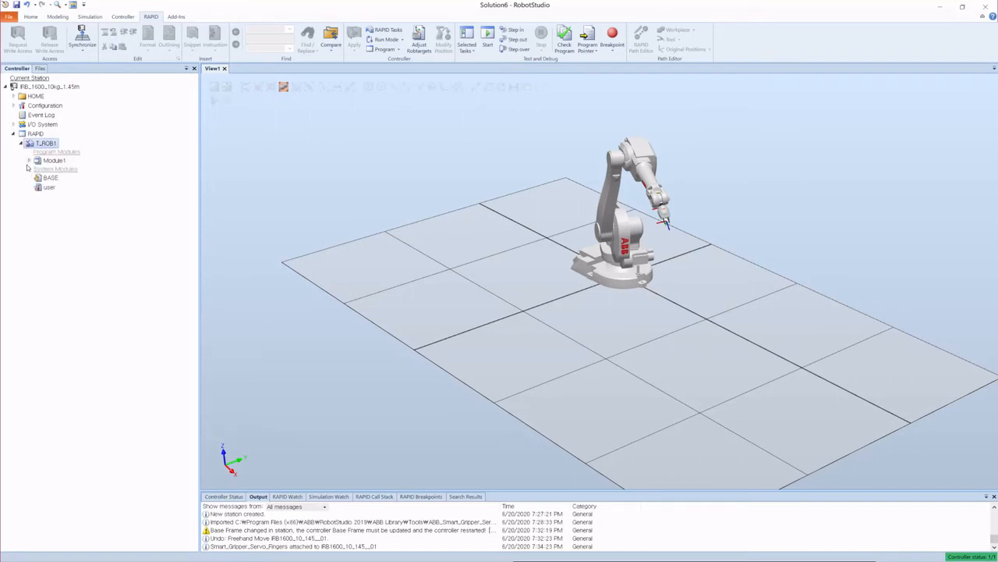
click(29, 160)
click(62, 172)
double_click(63, 171)
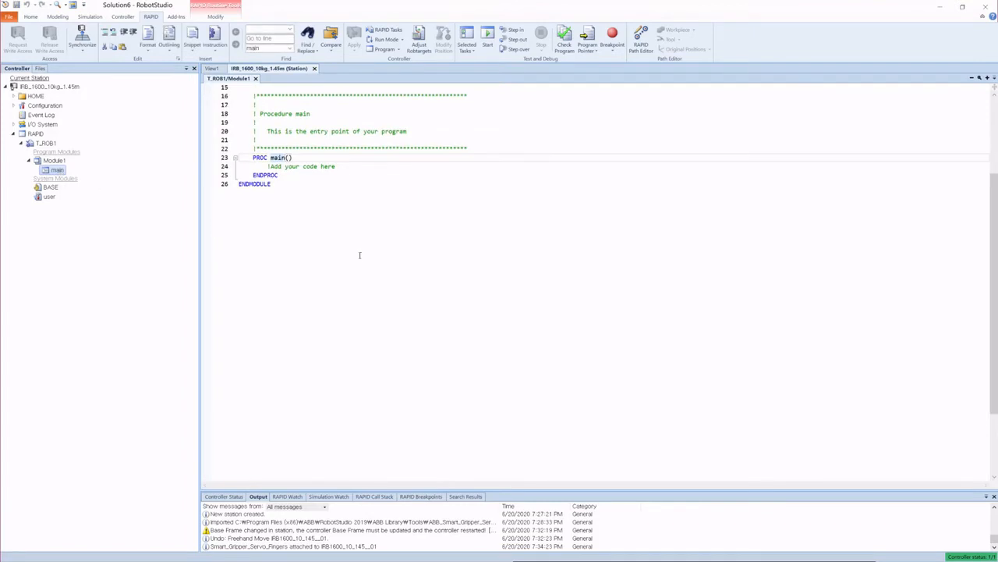
click(357, 258)
scroll(342, 268, up, 5)
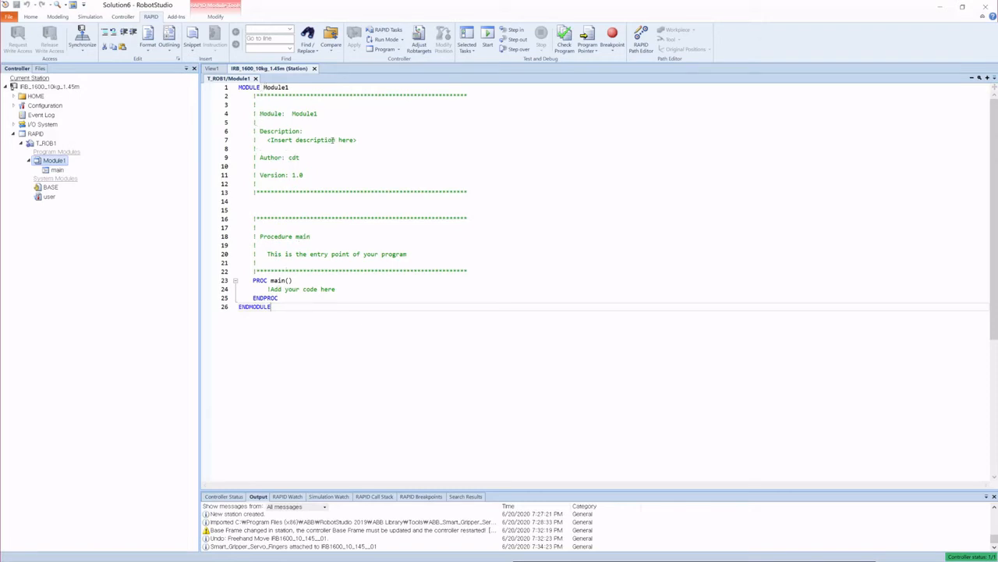
click(301, 202)
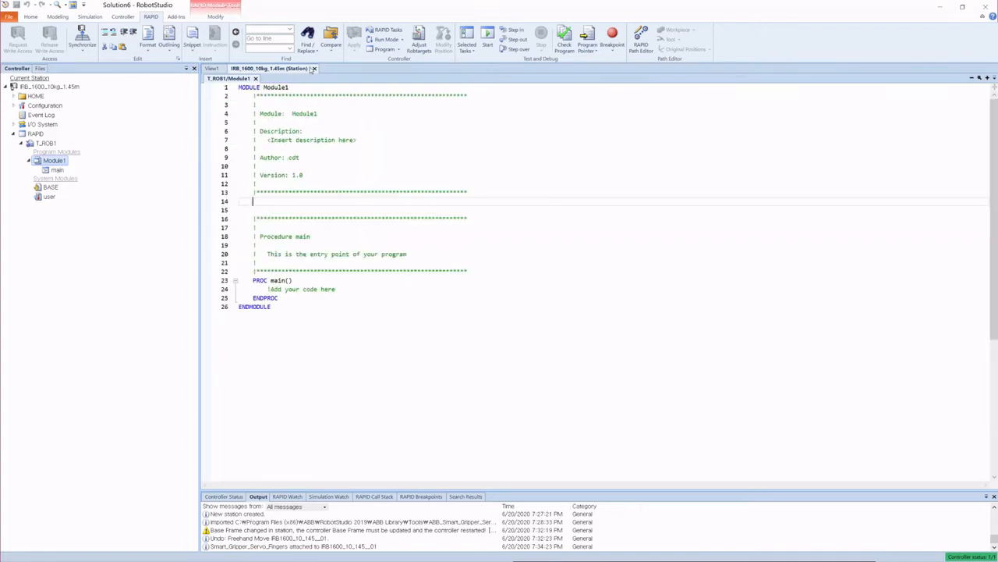
click(314, 68)
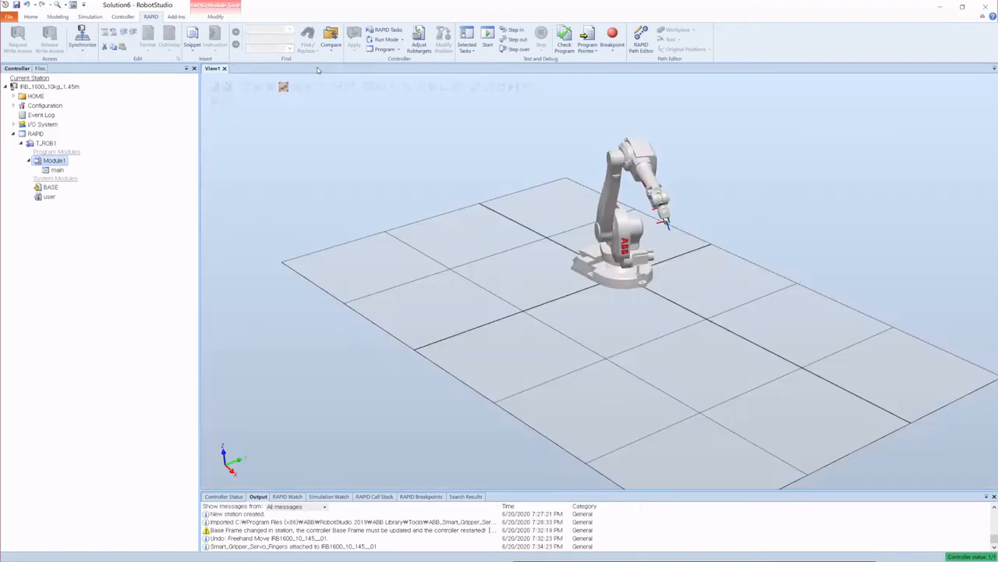
Step: Browse the RobotApps gallery of add-ins and RobotWare packages
click(176, 16)
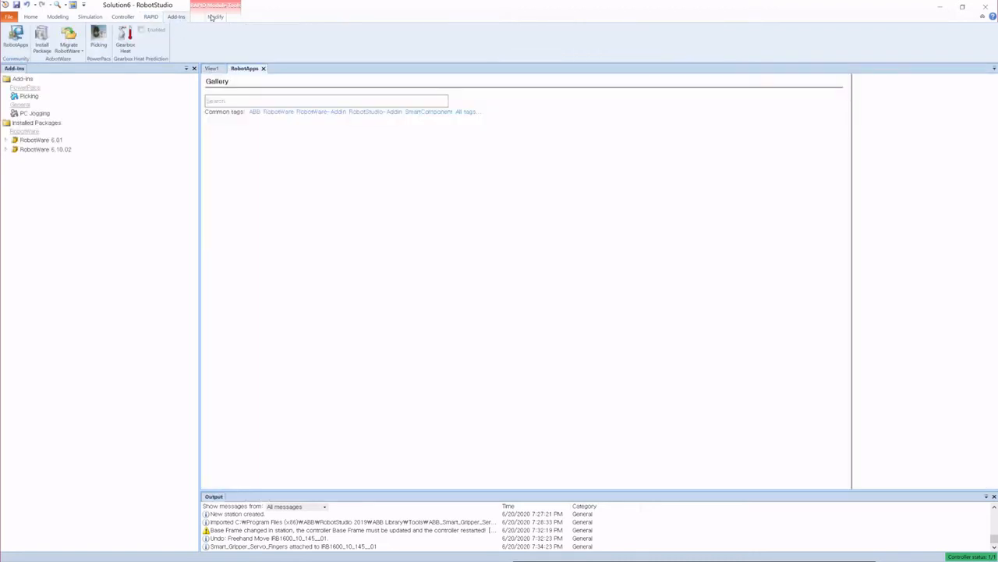
click(181, 17)
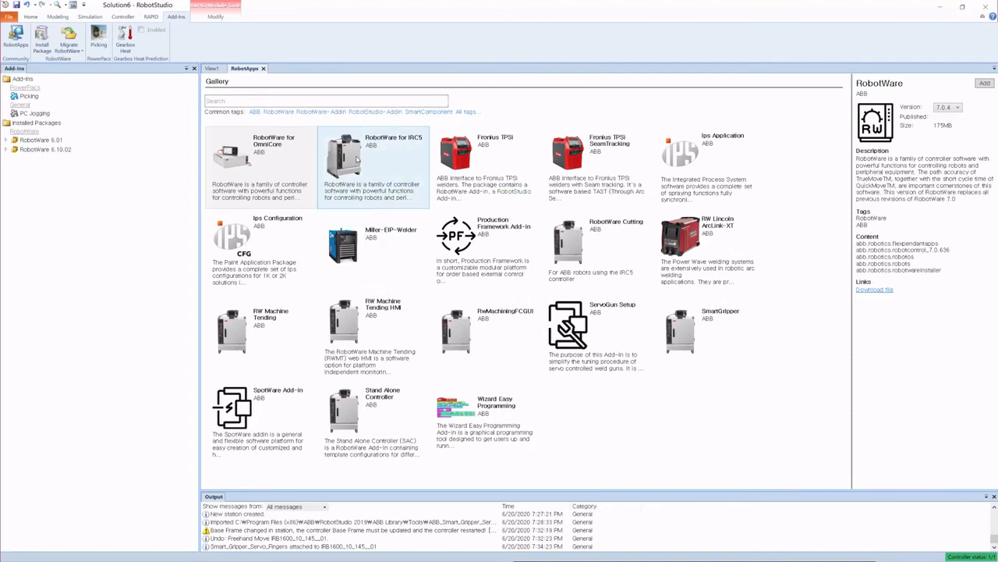
click(358, 164)
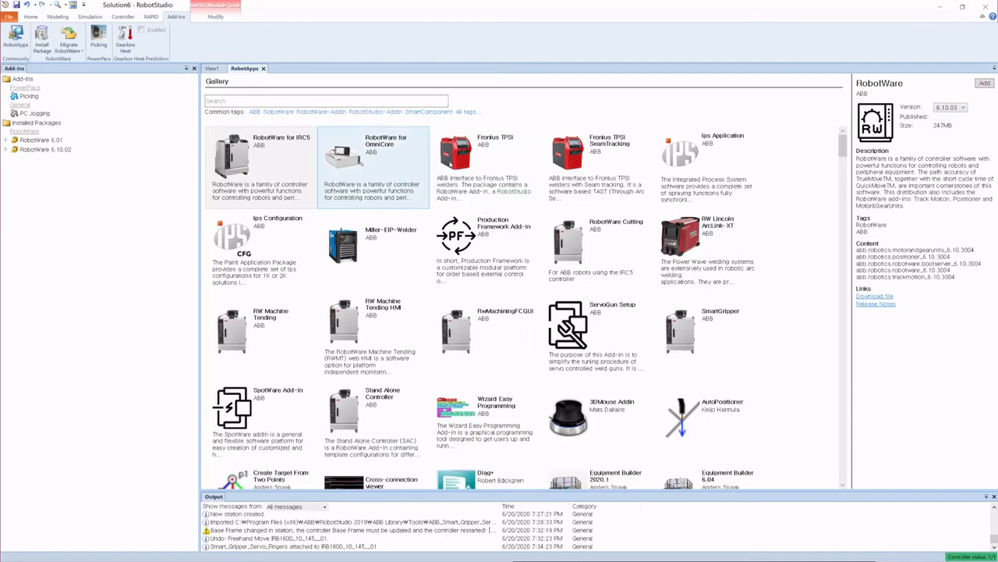
scroll(668, 322, down, 1)
scroll(668, 322, down, 5)
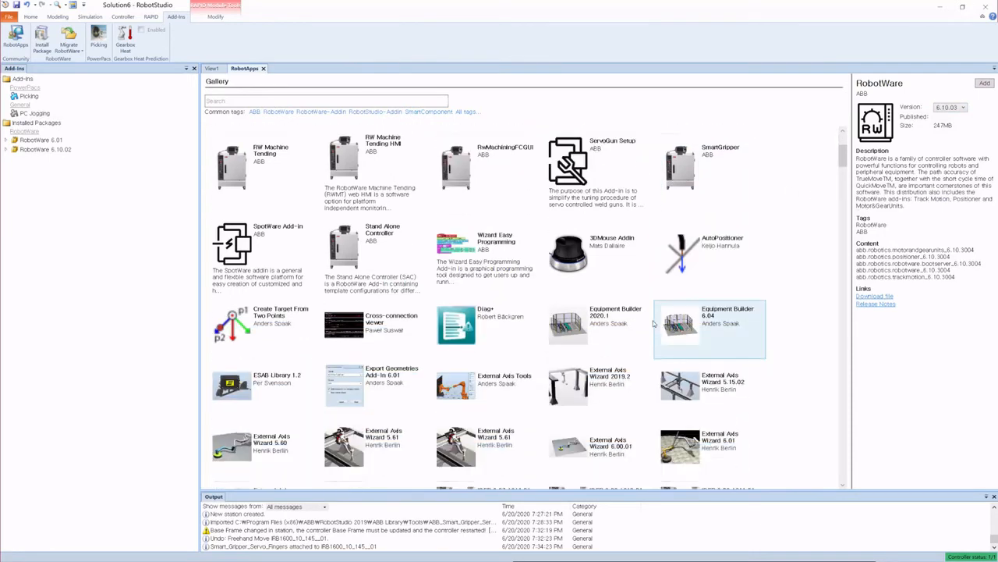
scroll(624, 317, down, 2)
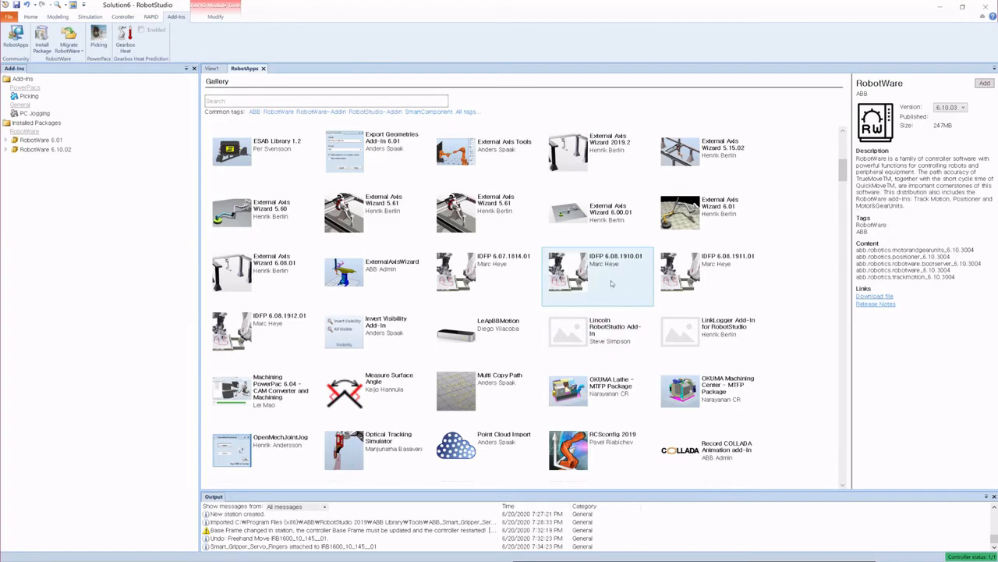
scroll(577, 284, down, 3)
scroll(569, 289, down, 8)
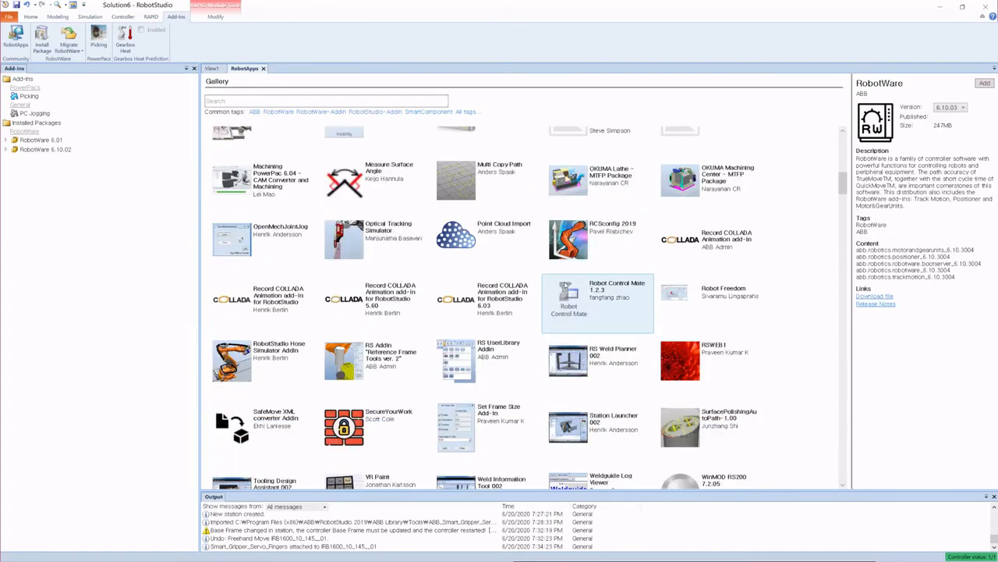
scroll(565, 288, down, 15)
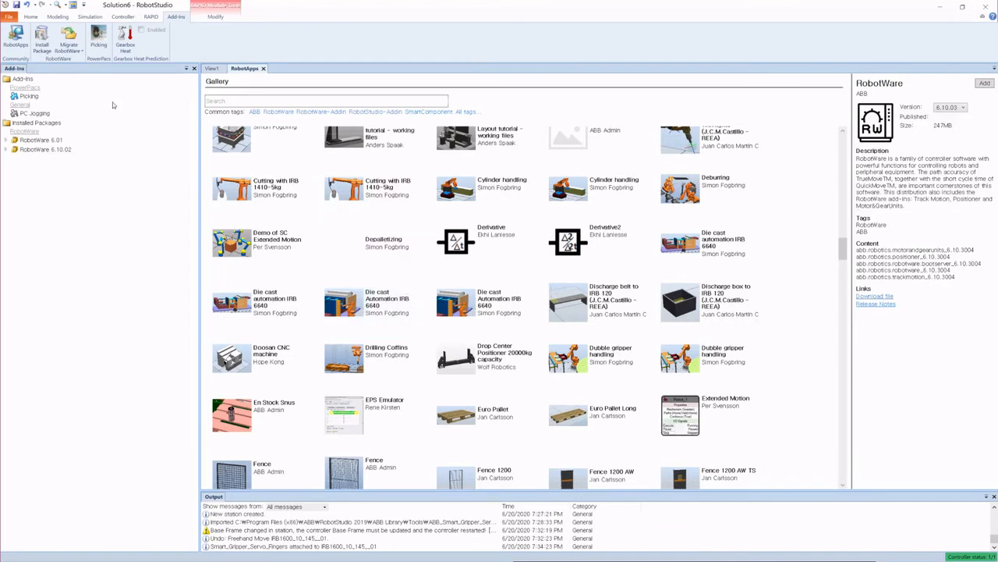
Step: Disconnect both the IRB1600 robot and Smart_Gripper_Servo_Fingers from their libraries
click(29, 16)
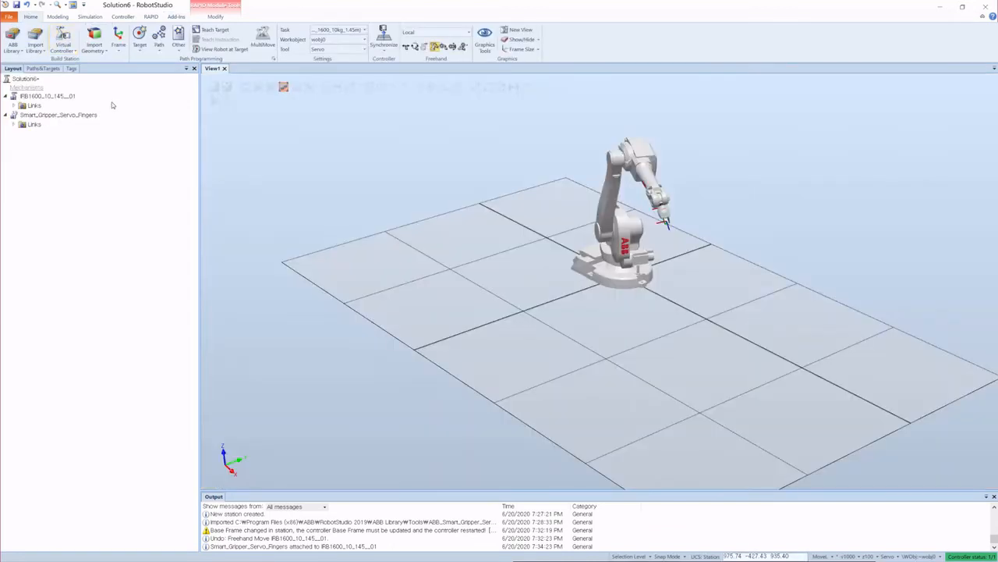
click(47, 98)
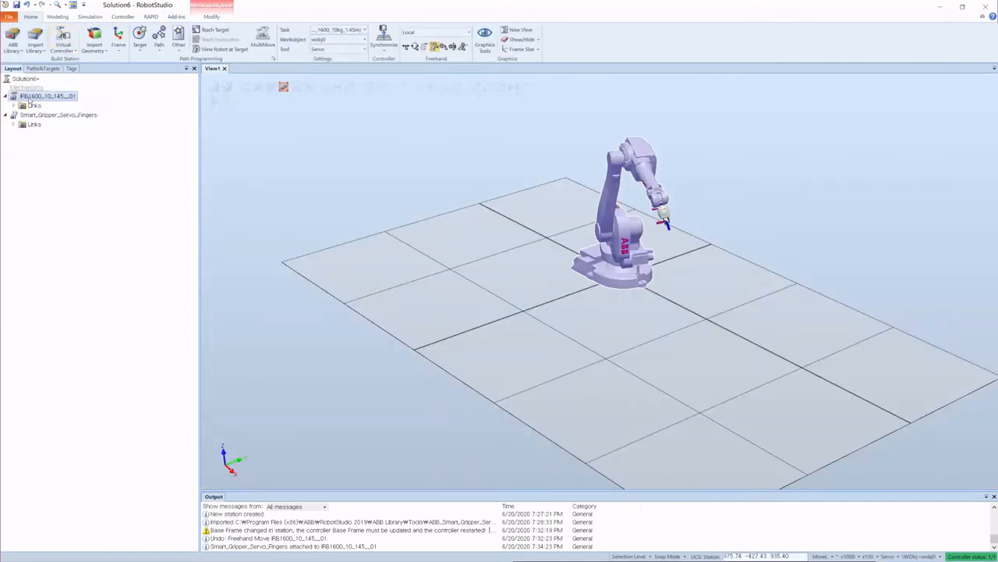
right_click(28, 98)
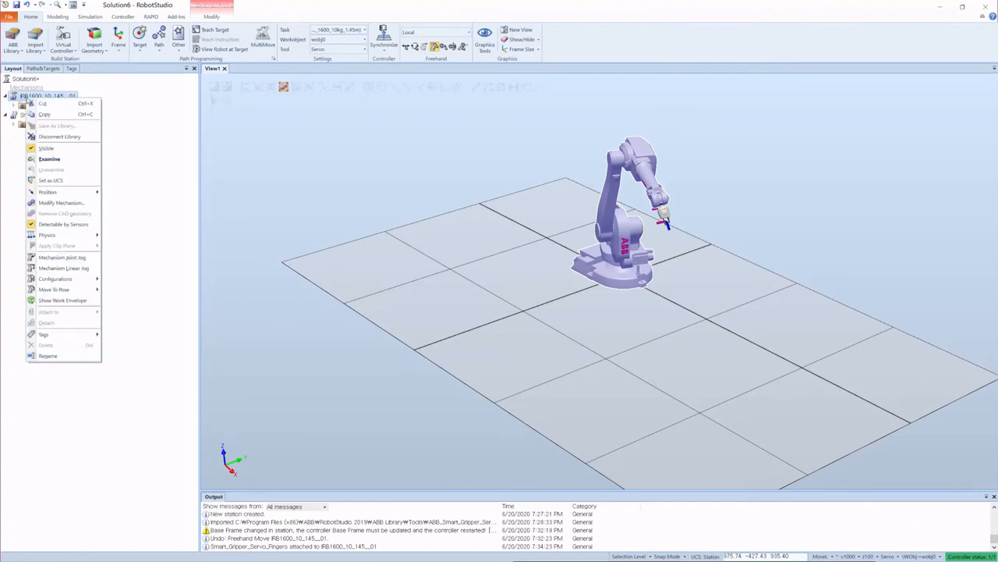
click(55, 137)
click(28, 117)
right_click(28, 117)
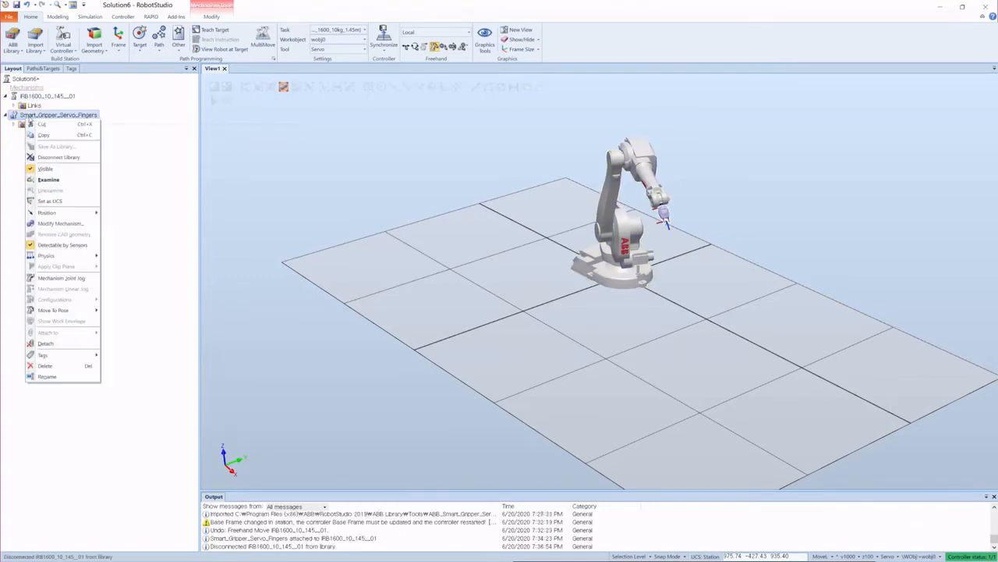
click(58, 157)
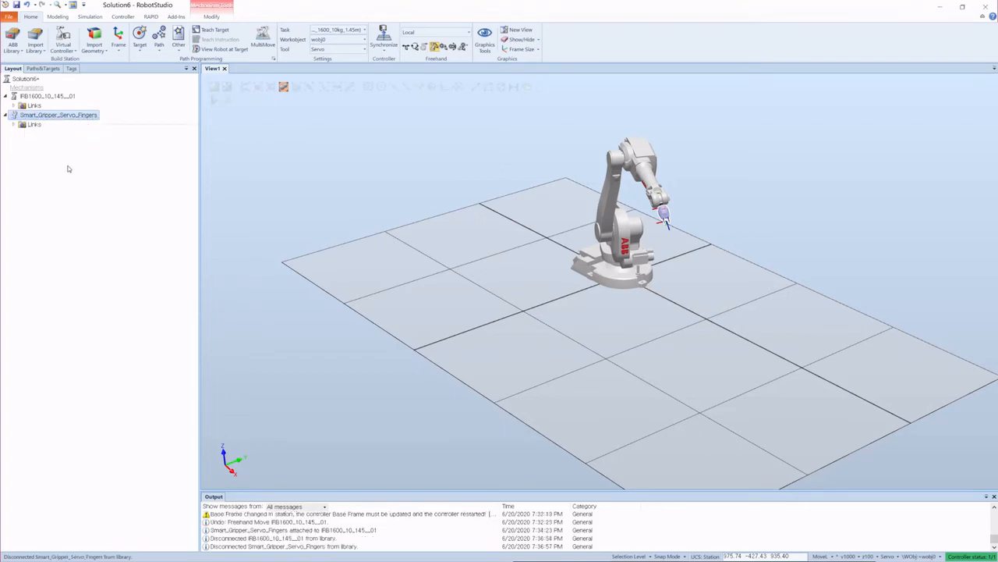
Step: Save the station
click(214, 191)
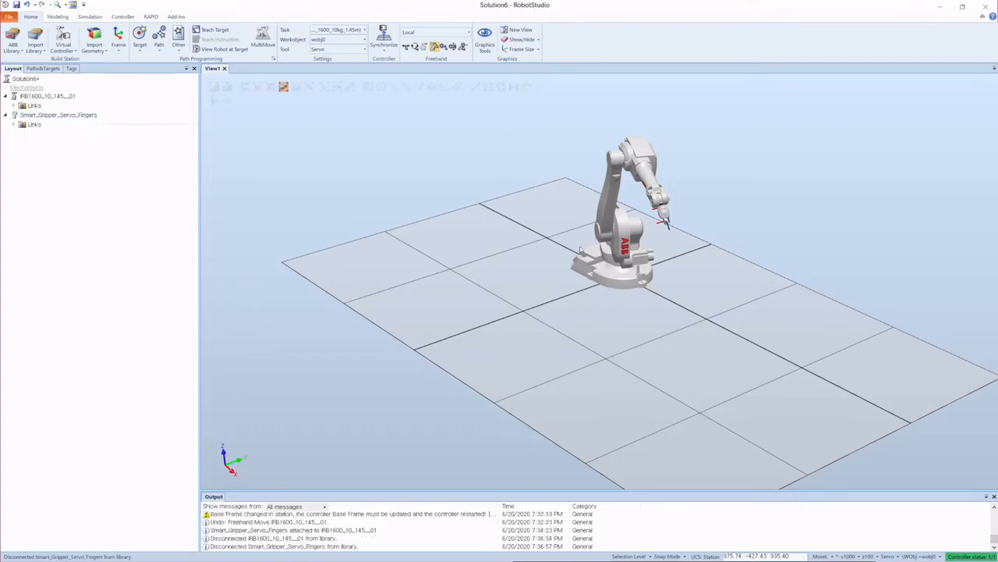
scroll(655, 180, up, 3)
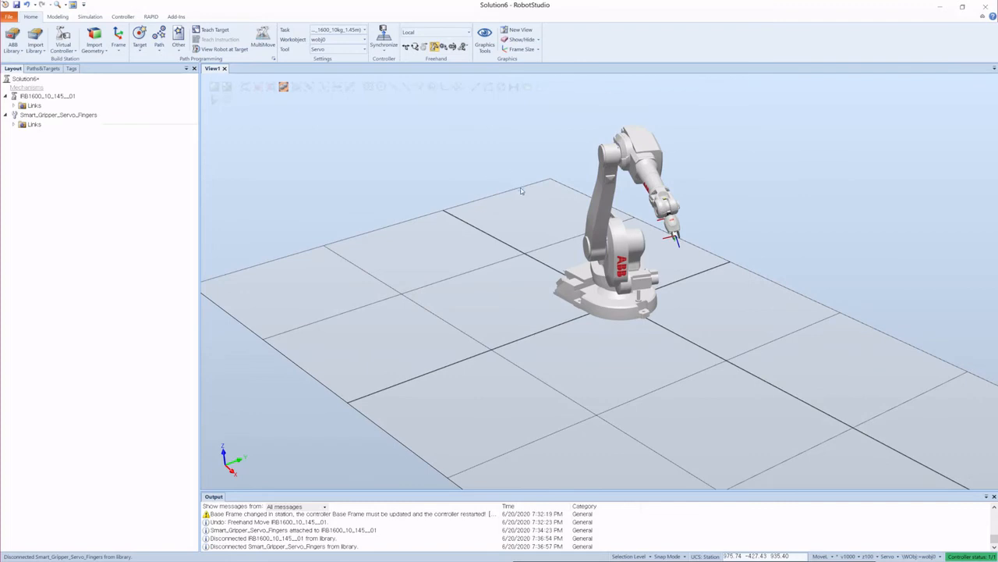
key(ctrl+s)
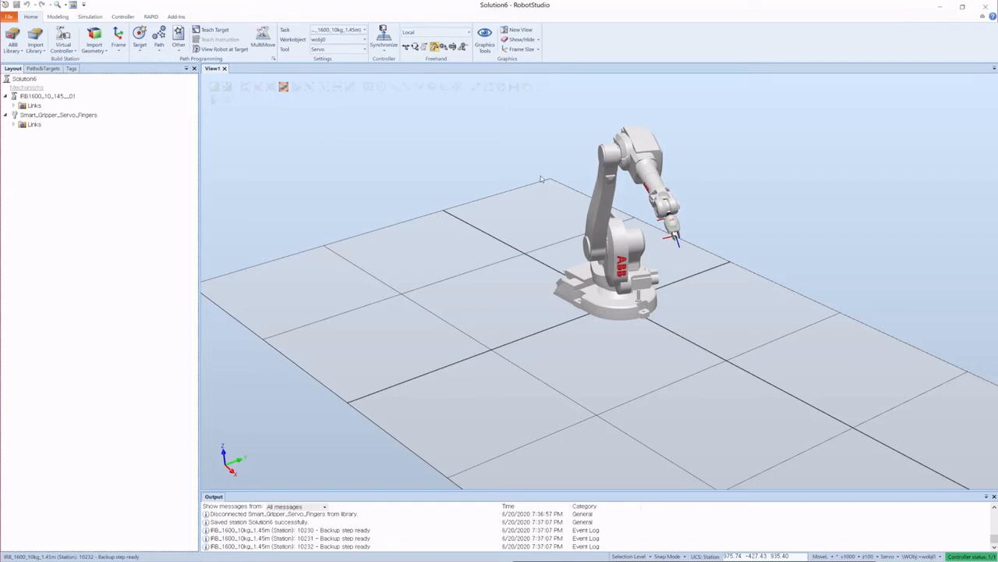
click(9, 15)
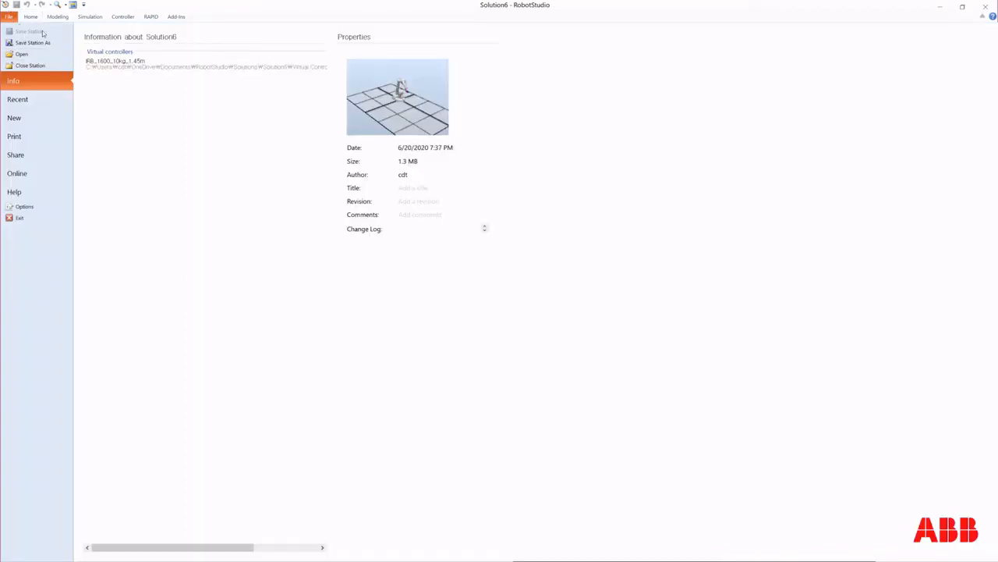
click(33, 20)
scroll(516, 246, down, 5)
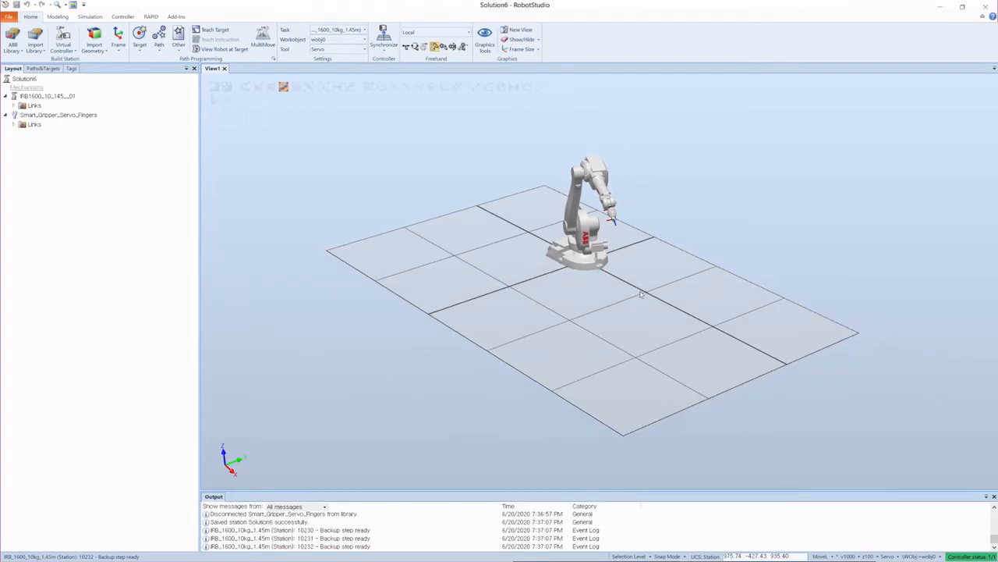
ctrl+shift+drag(654, 300, 628, 310)
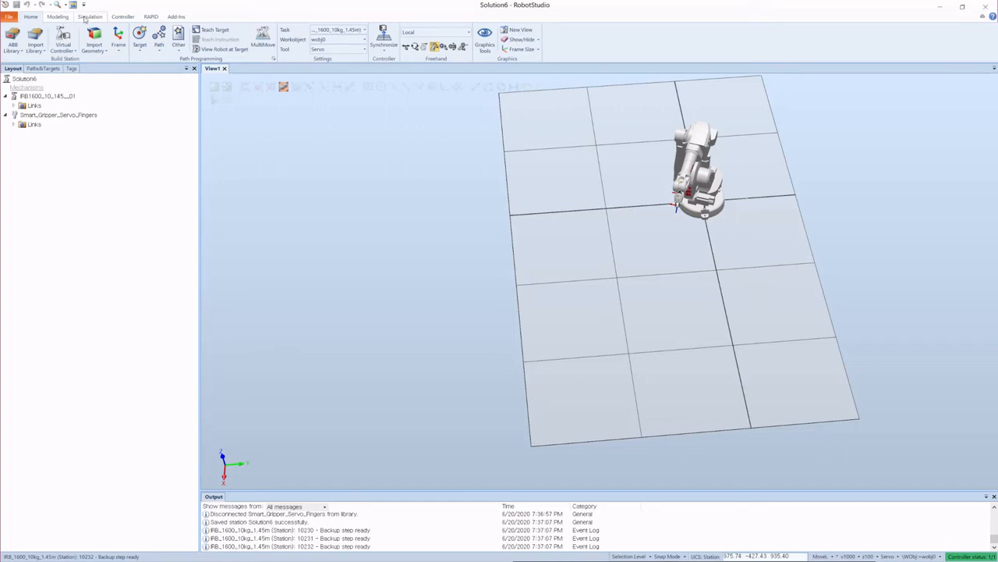
Step: Create a box with its corner point picked on the floor near the robot, length 220, width 110 and height 65 mm
click(58, 16)
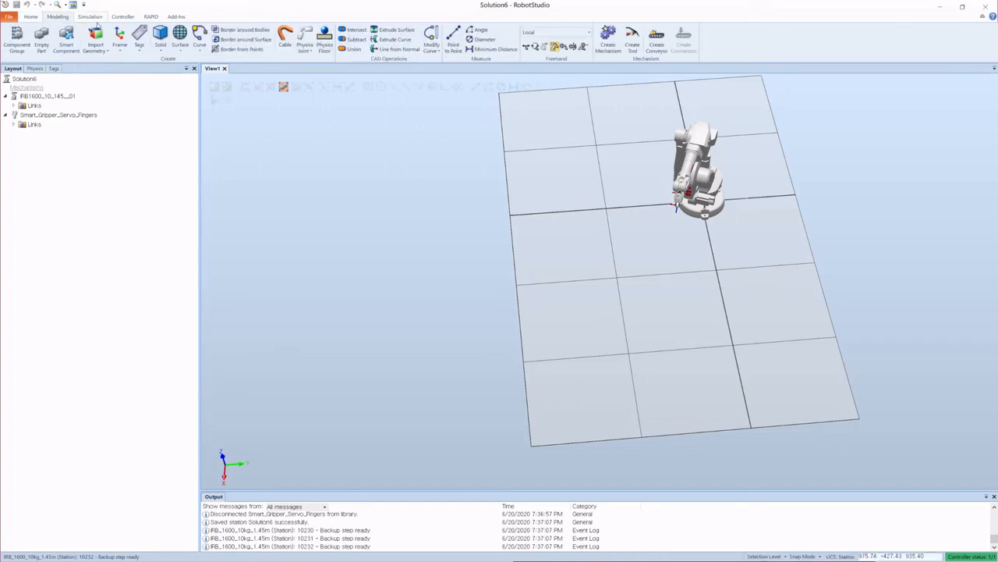
click(159, 35)
click(164, 63)
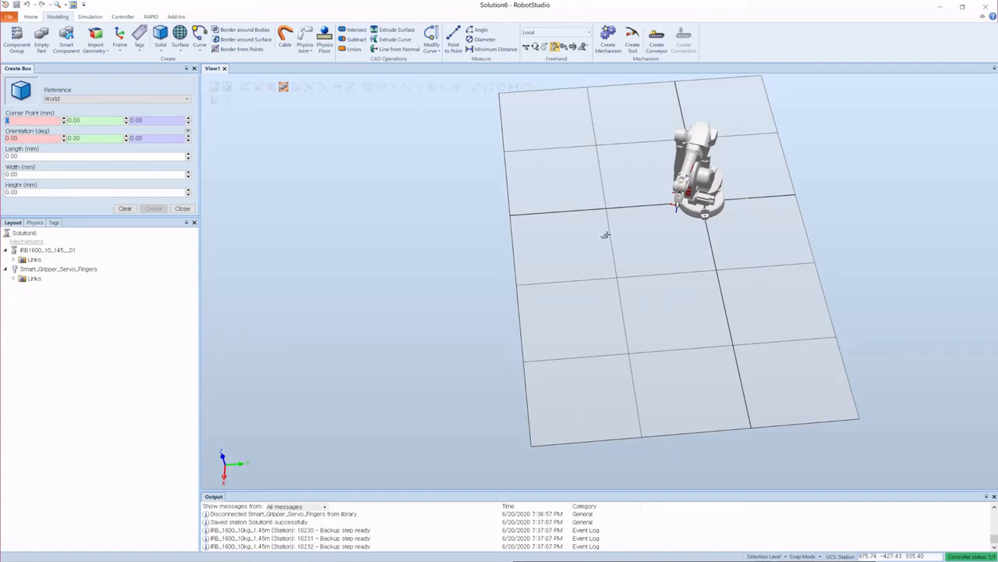
scroll(646, 280, up, 2)
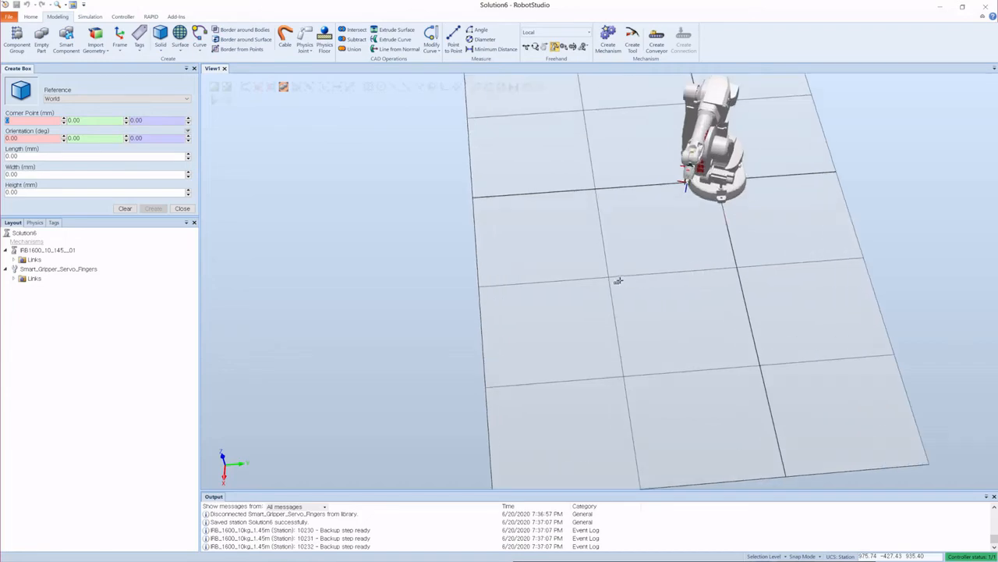
mouse_move(600, 279)
ctrl+shift+mouse_down()
mouse_move(652, 267)
mouse_move(605, 264)
ctrl+shift+mouse_up()
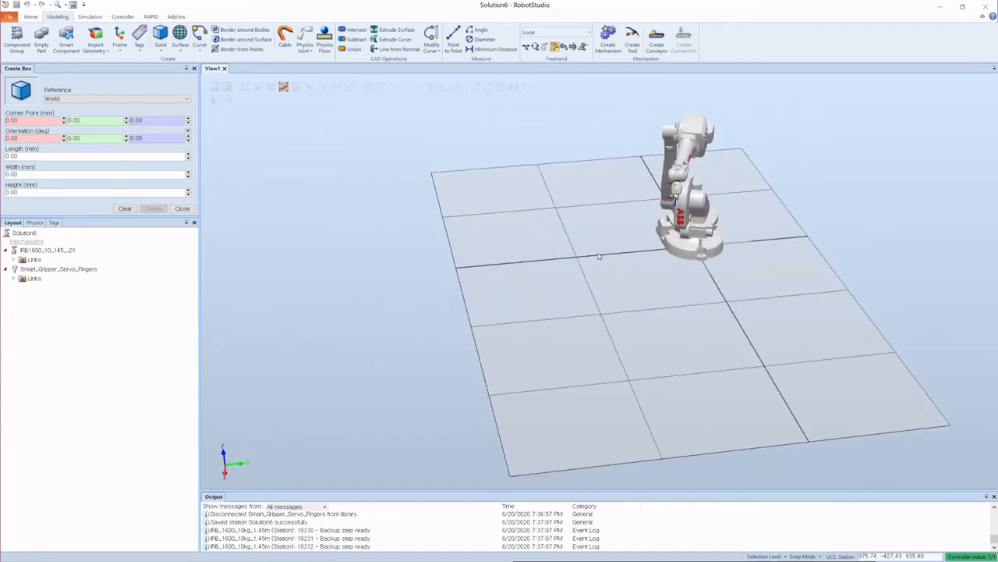
click(46, 121)
click(592, 248)
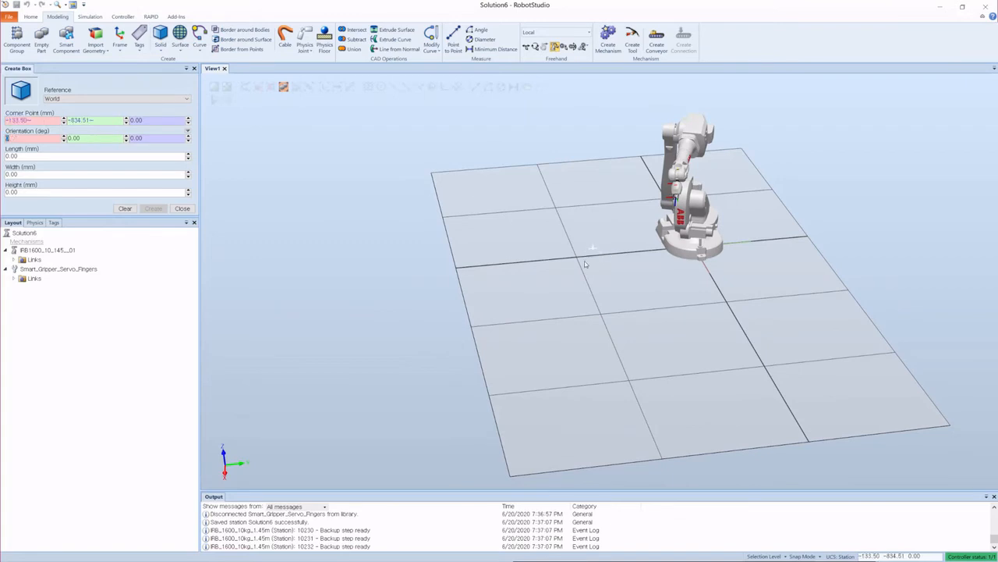
click(22, 156)
text(220)
key(Tab)
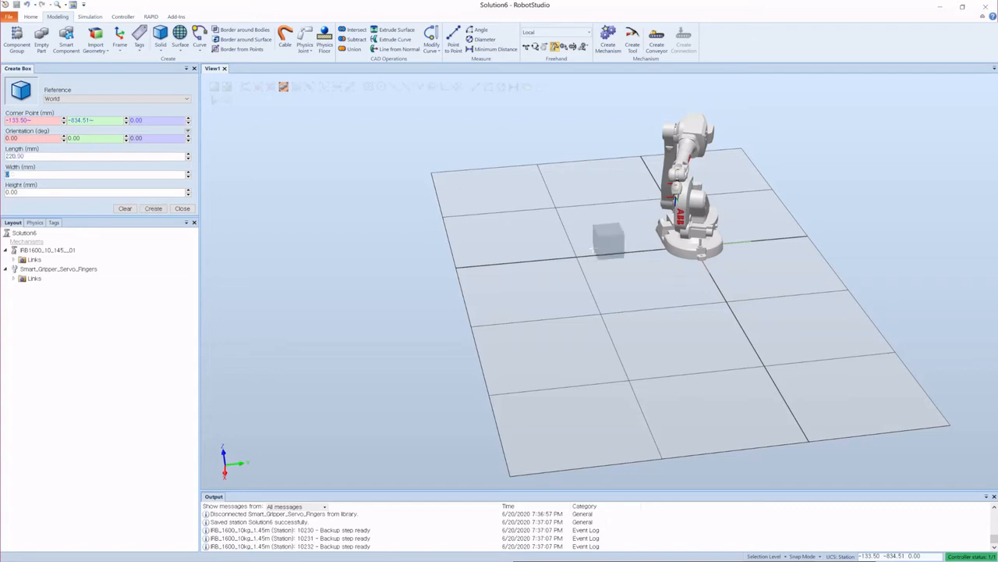
text(110)
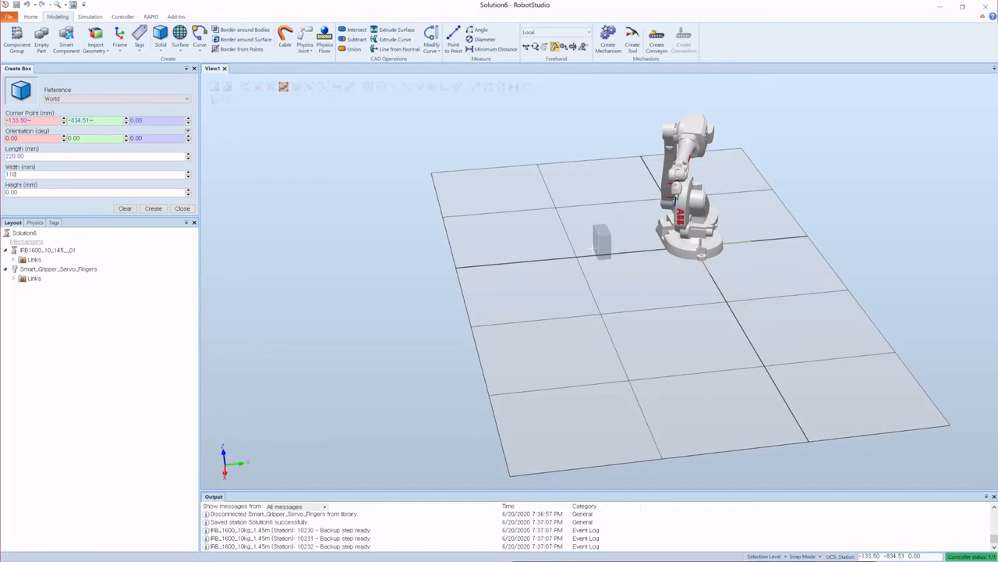
key(Tab)
text(65)
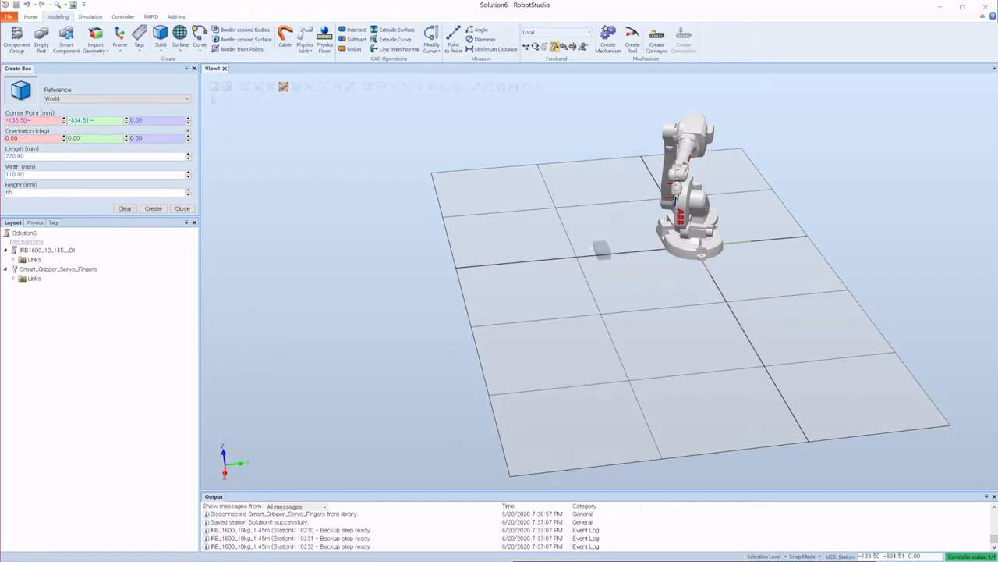
click(152, 209)
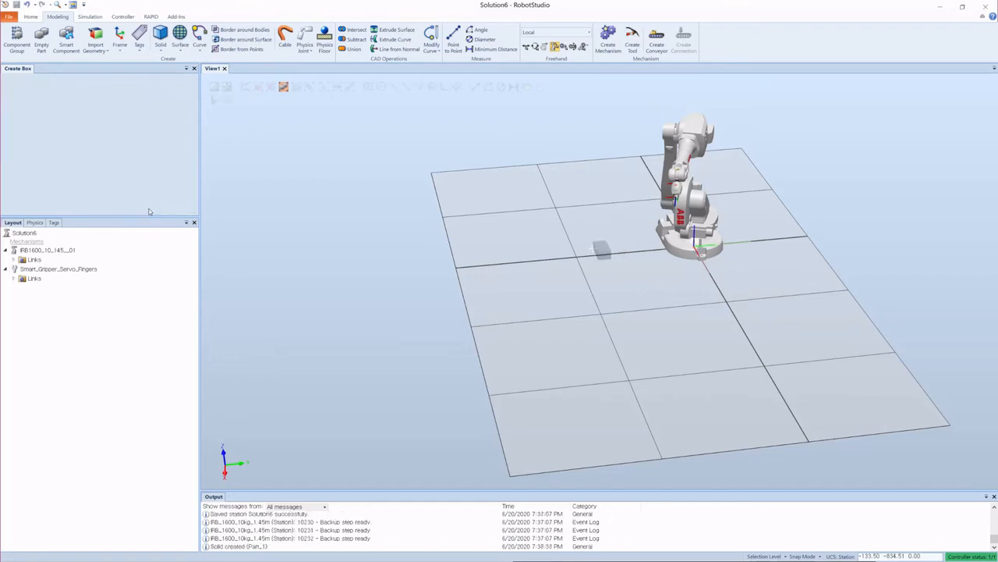
Step: Rename the new box part to brick 1
scroll(595, 279, up, 5)
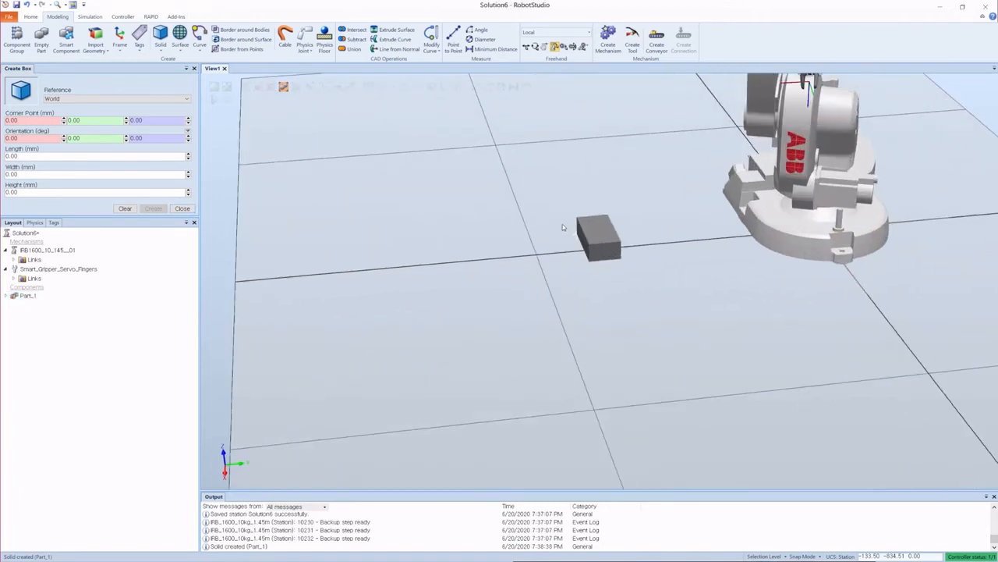
ctrl+shift+drag(562, 223, 644, 245)
scroll(644, 245, down, 4)
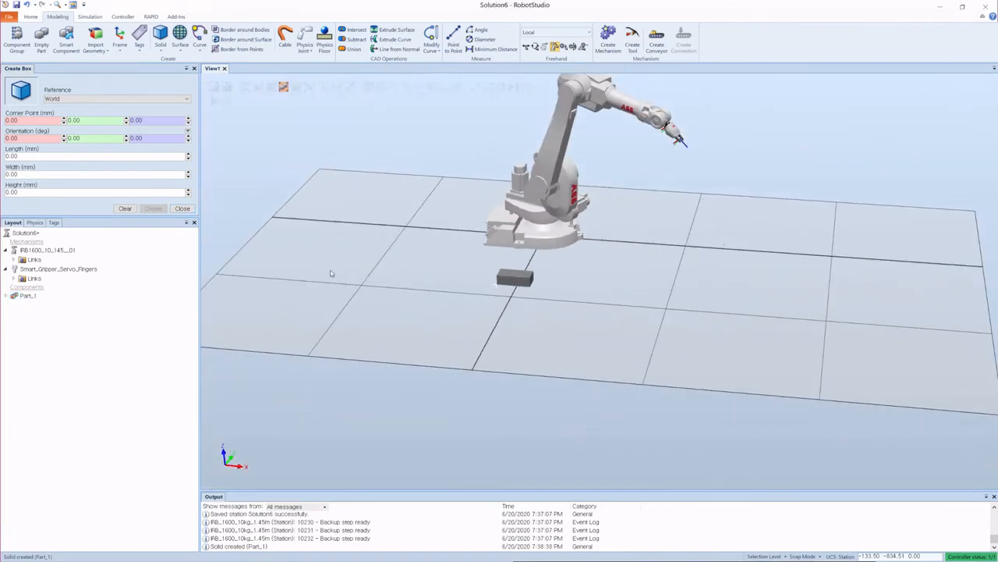
right_click(26, 295)
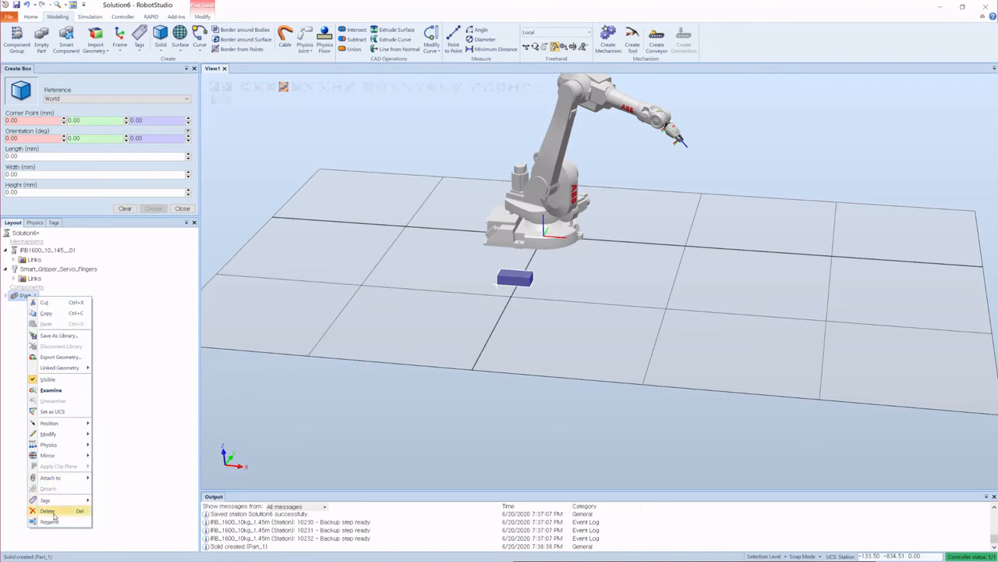
click(50, 522)
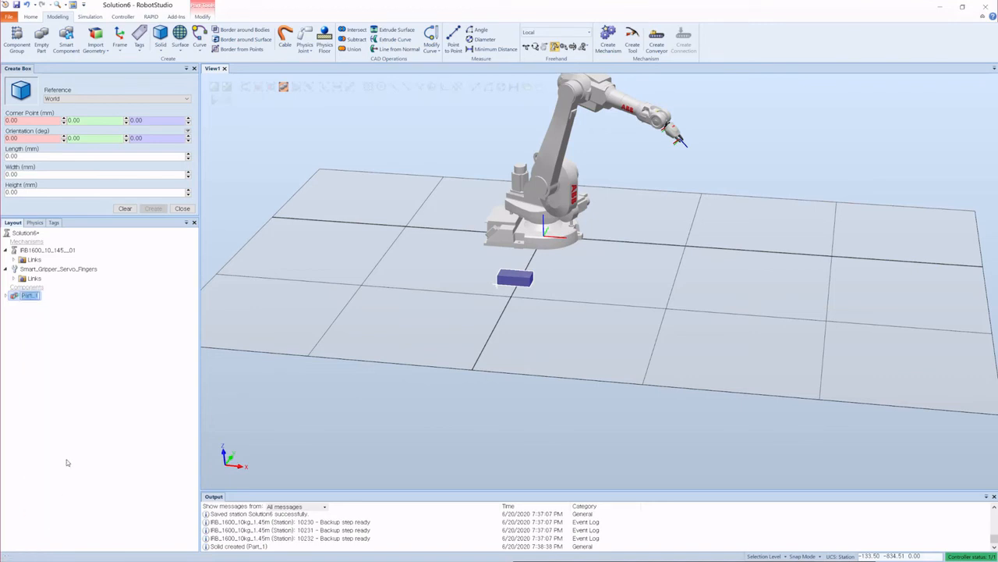
text(brick 1)
key(Return)
Step: Examine the brick's placement relative to the robot base from several angles
scroll(687, 230, down, 3)
click(334, 161)
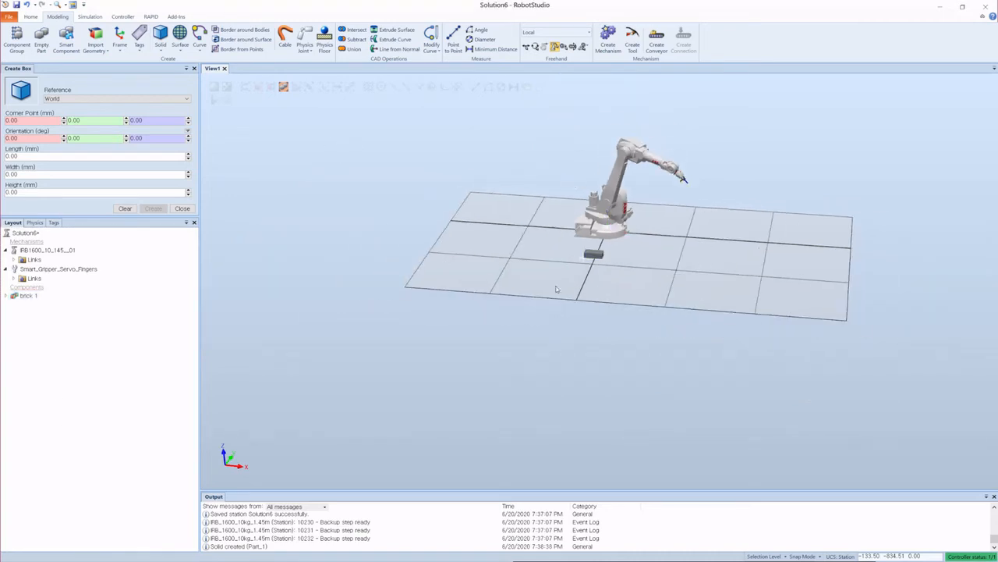
scroll(575, 241, up, 4)
ctrl+shift+drag(727, 232, 674, 229)
scroll(479, 263, down, 4)
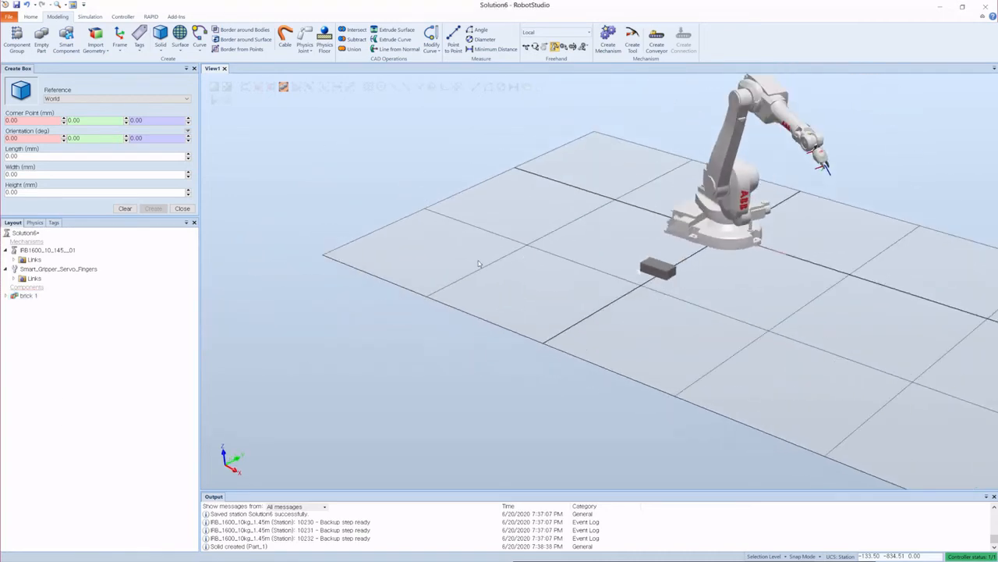
ctrl+shift+drag(654, 297, 691, 291)
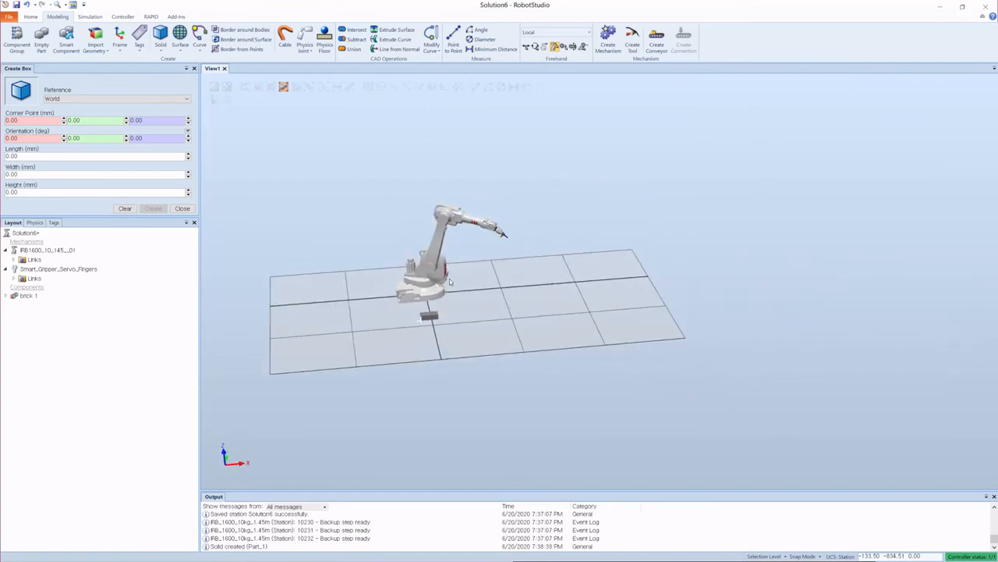
scroll(449, 281, up, 4)
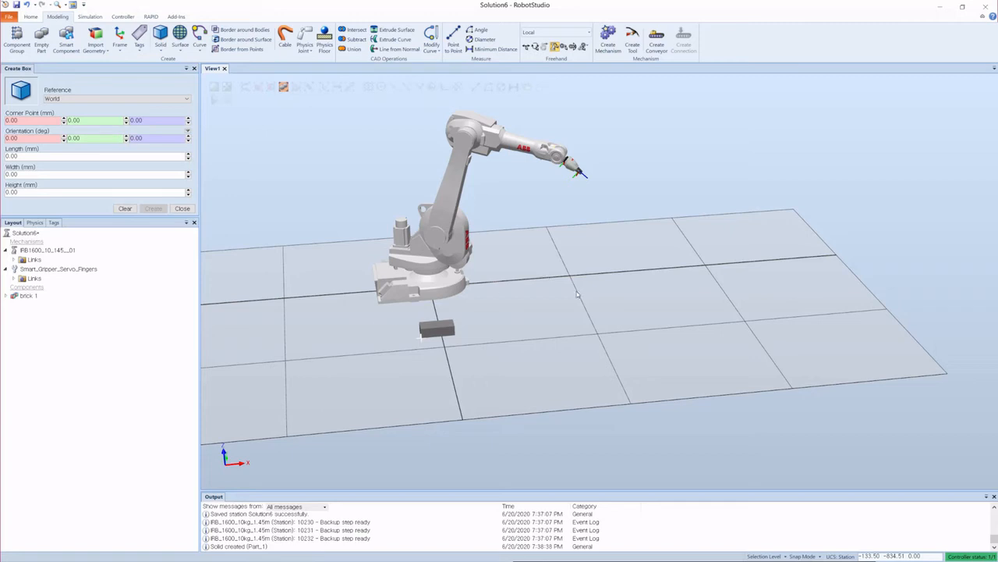
drag(615, 322, 577, 183)
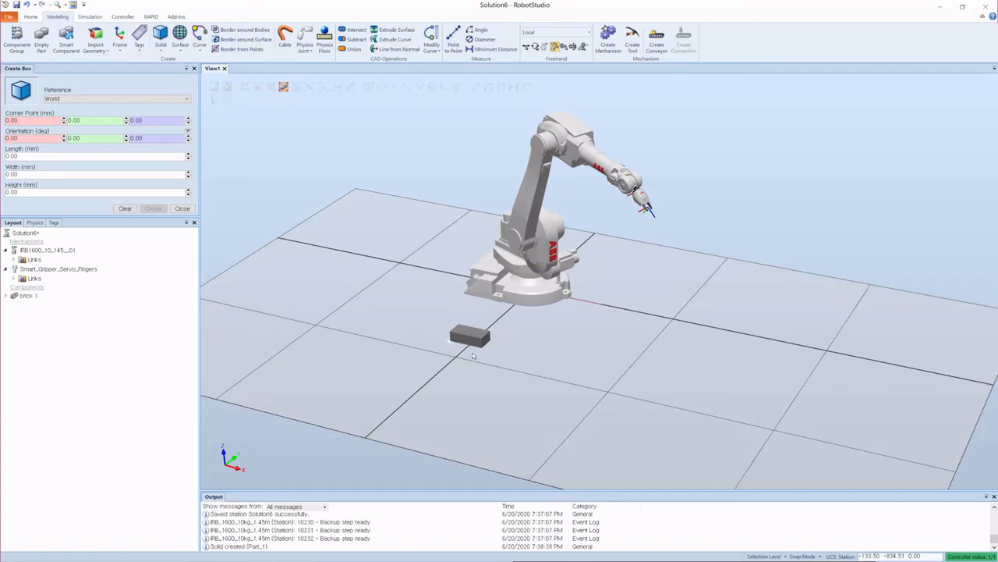
scroll(473, 375, up, 5)
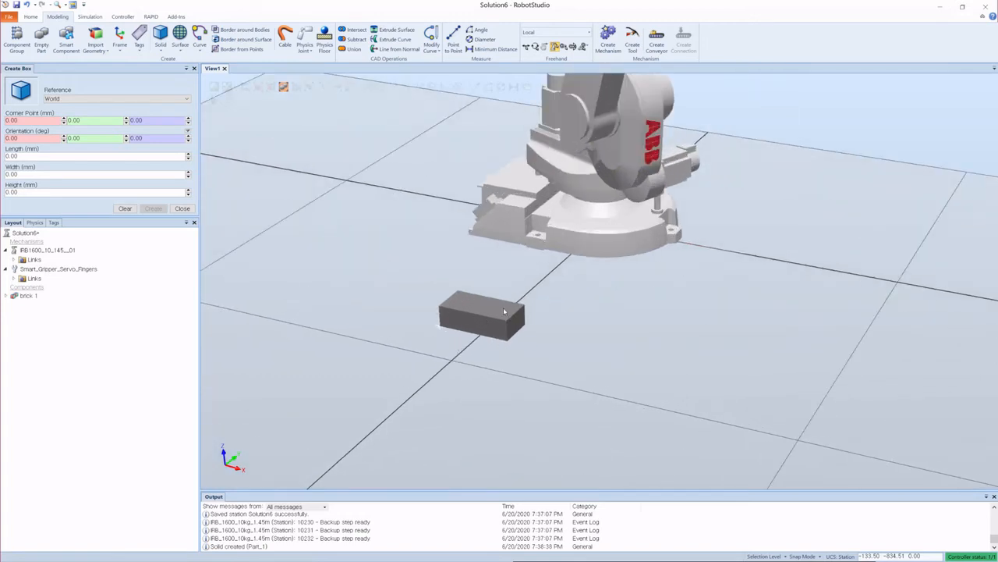
scroll(492, 320, down, 5)
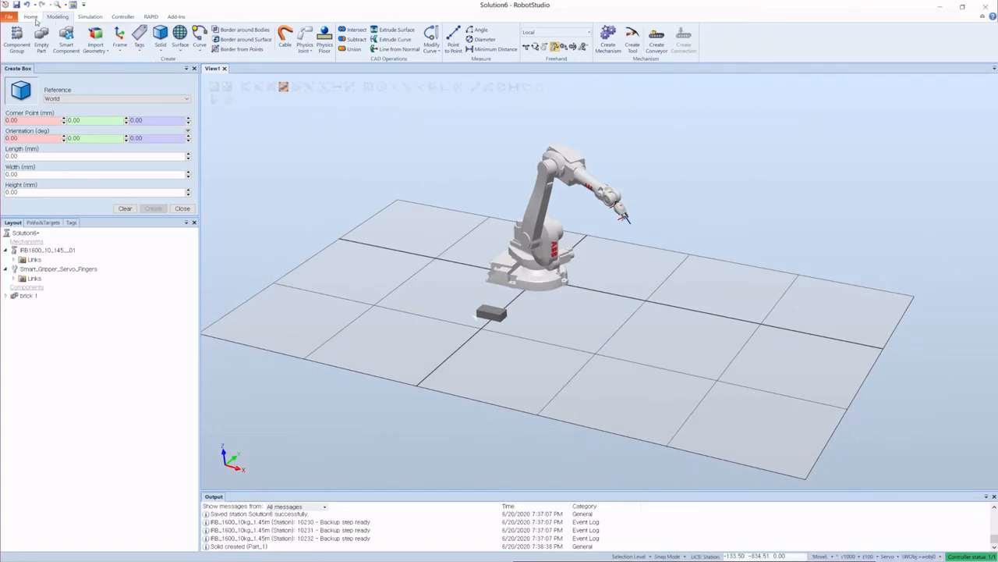
Step: Teach a target at the robot's current position and close the box creation panel
scroll(173, 54, up, 1)
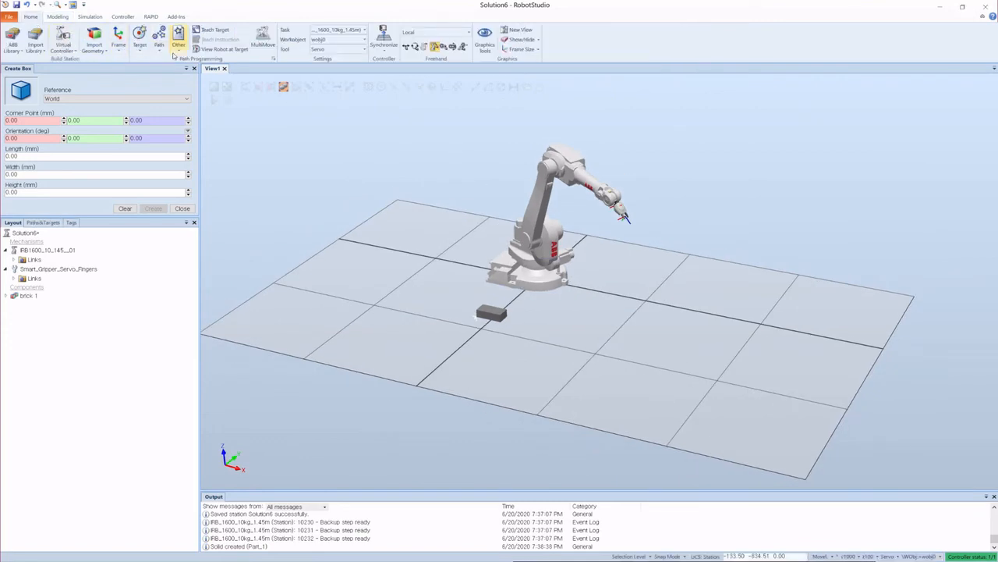
click(209, 30)
scroll(616, 232, up, 4)
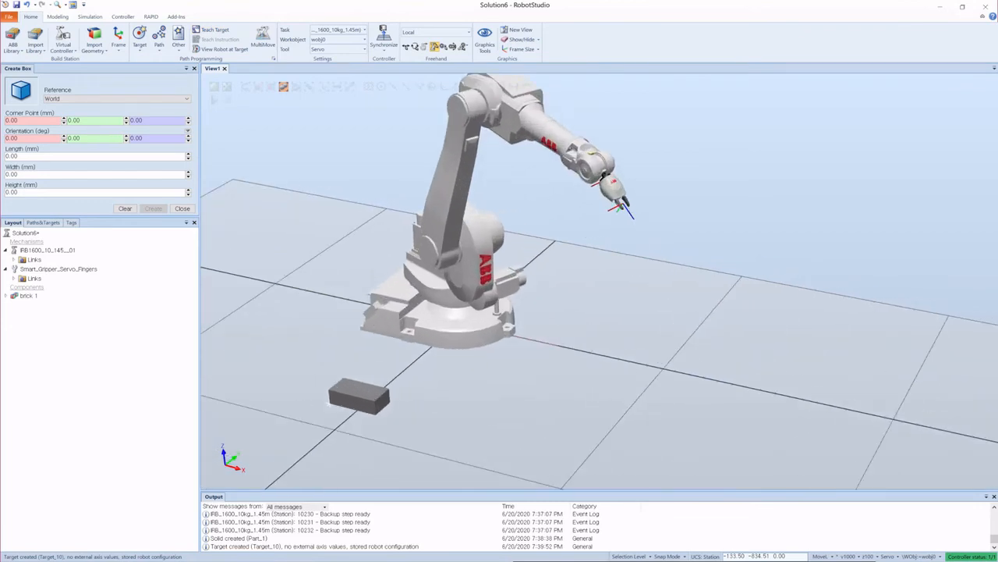
click(194, 68)
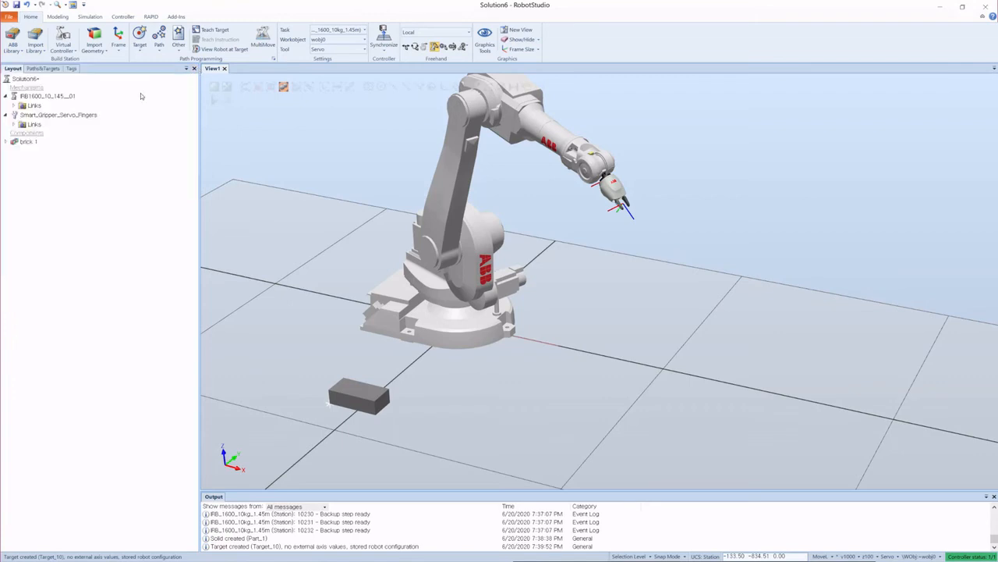
Step: Browse the robot's workobjects and targets down to the newly taught target under wobj0
click(43, 69)
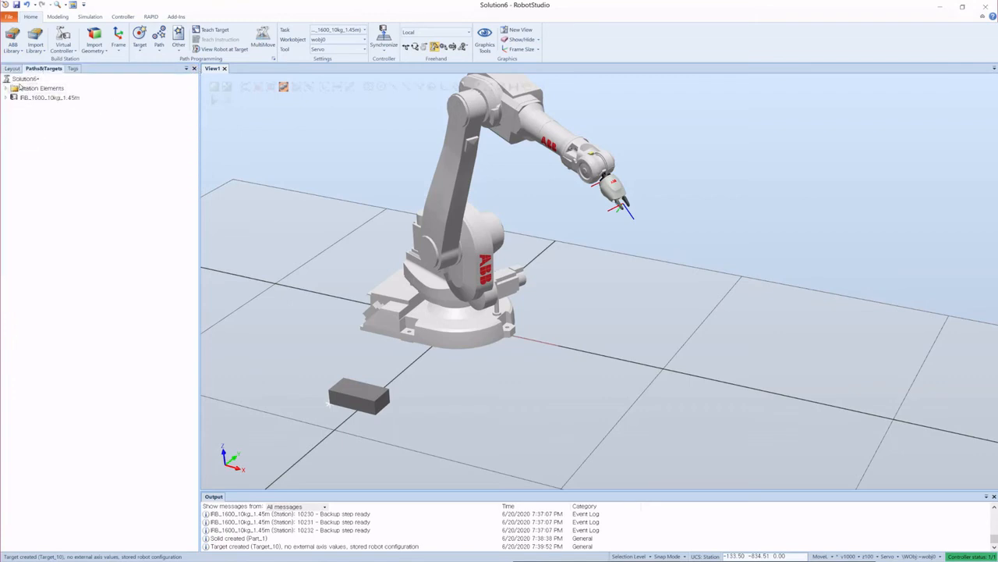
click(5, 98)
click(13, 107)
click(20, 126)
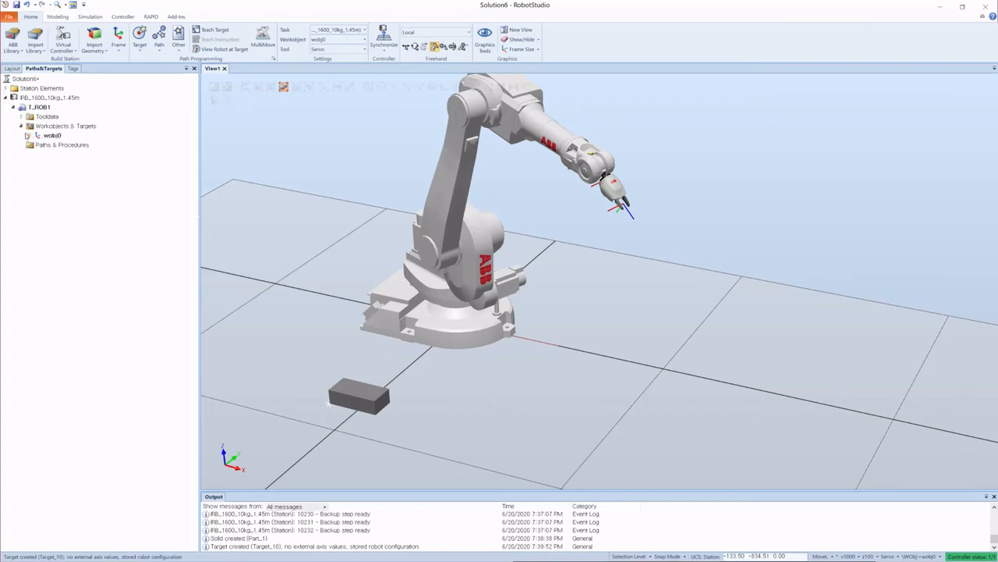
click(28, 135)
click(36, 145)
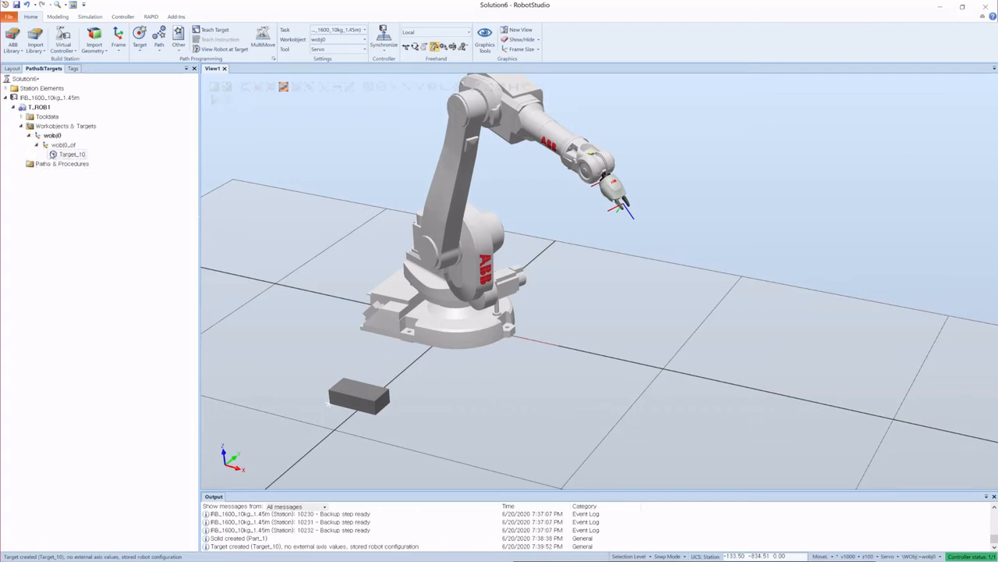
click(70, 153)
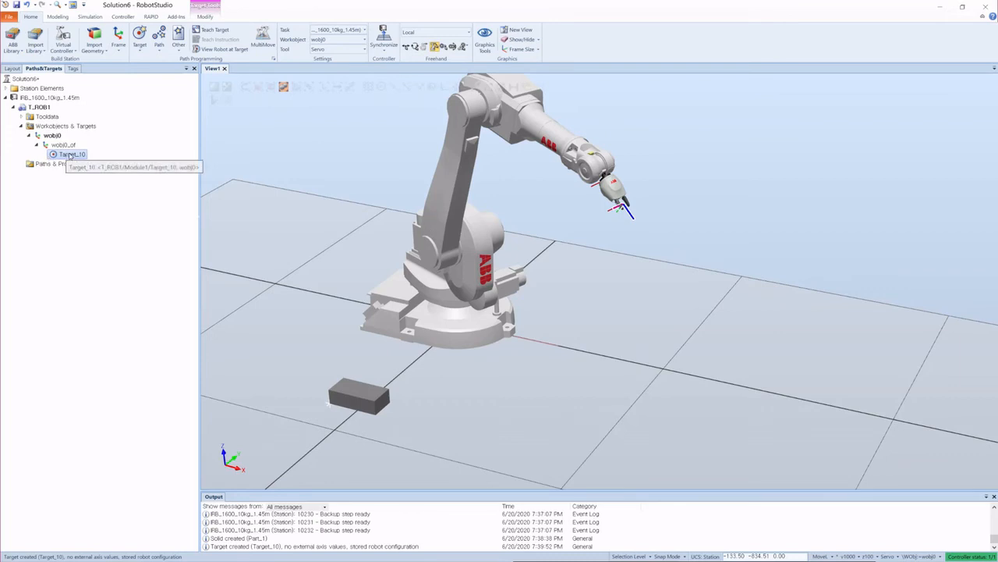
Step: Rename the taught target to home
click(109, 248)
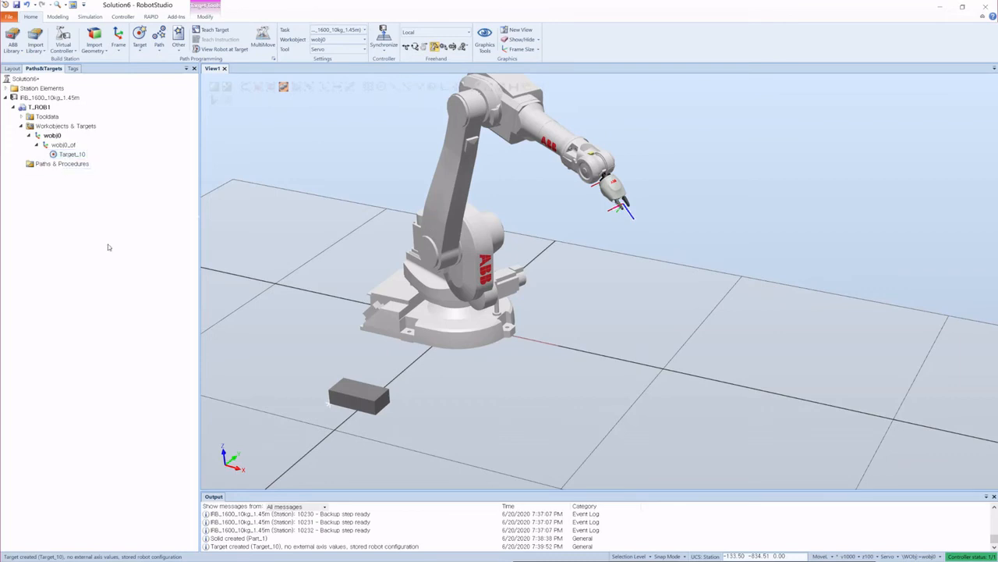
click(62, 154)
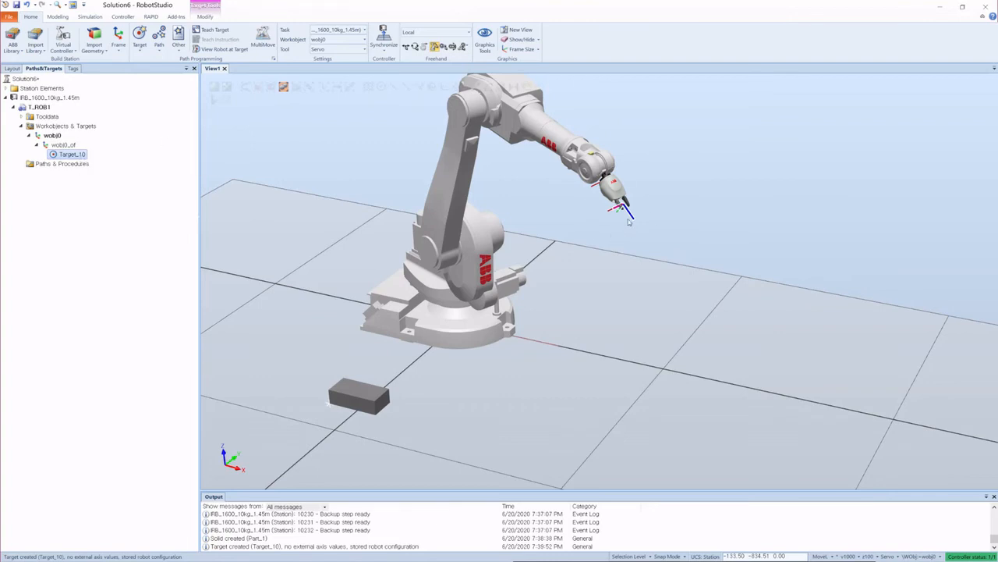
right_click(72, 156)
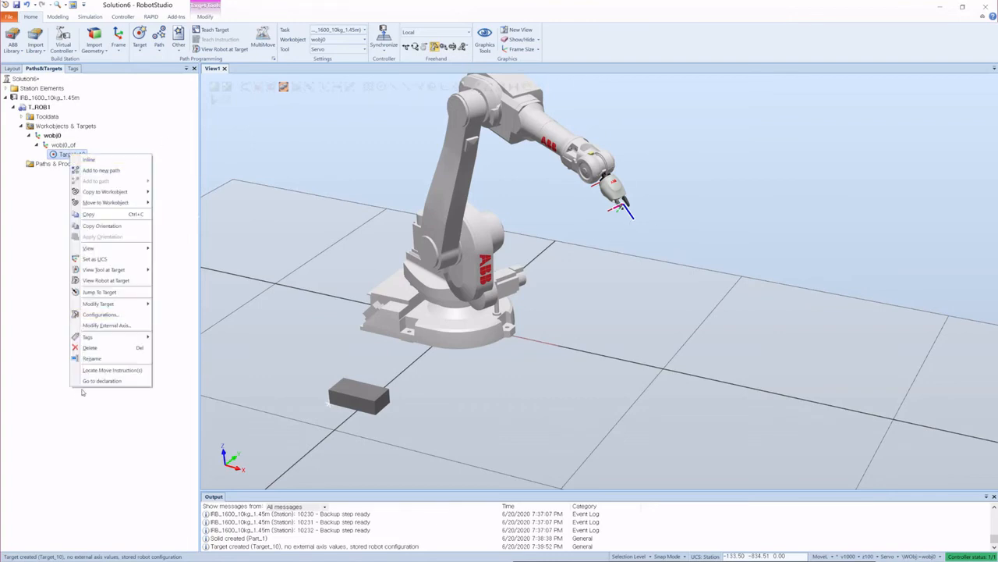
click(89, 358)
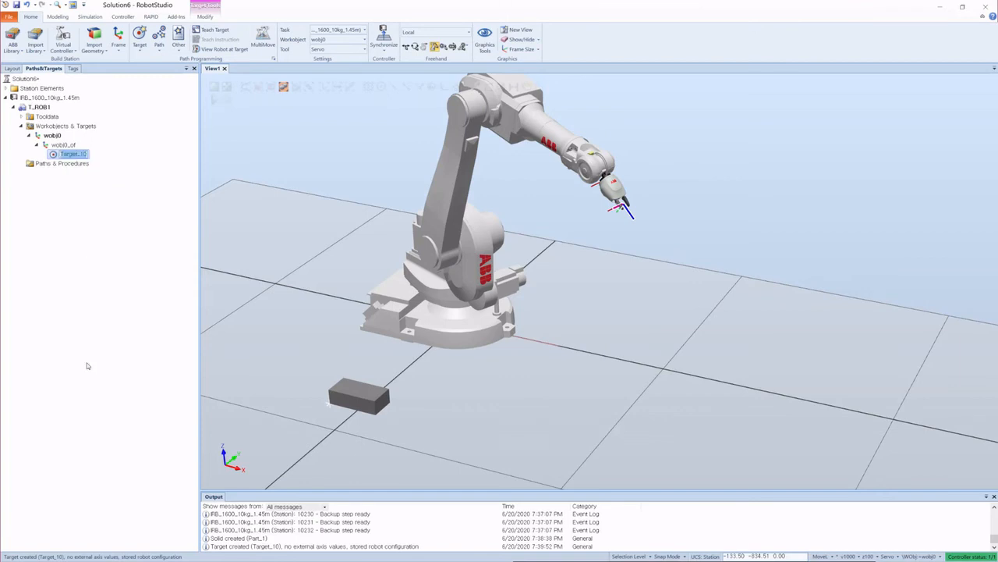
text(home)
key(Return)
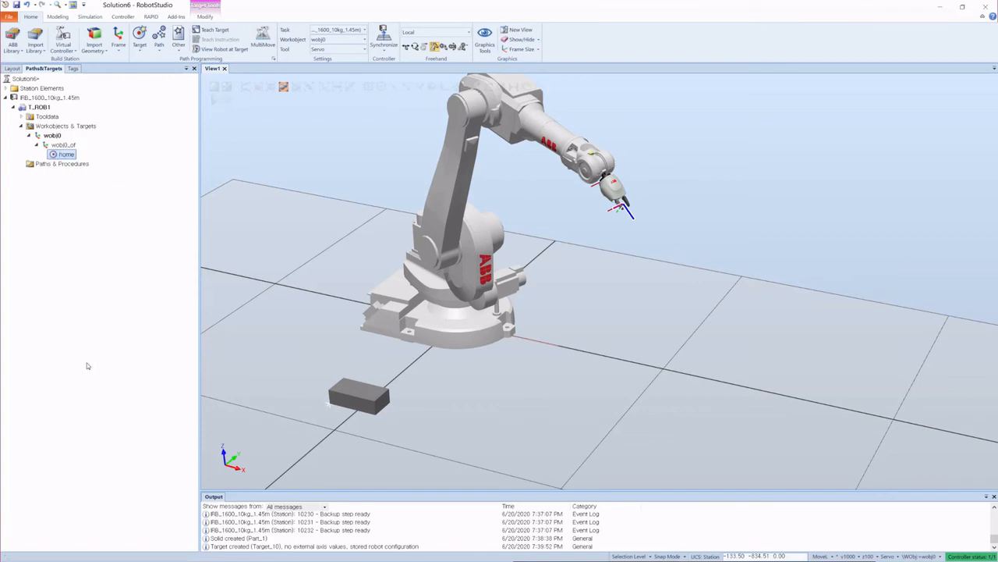
Step: Jog the robot's base axis freehand to swing the arm away from the home position
scroll(562, 263, down, 2)
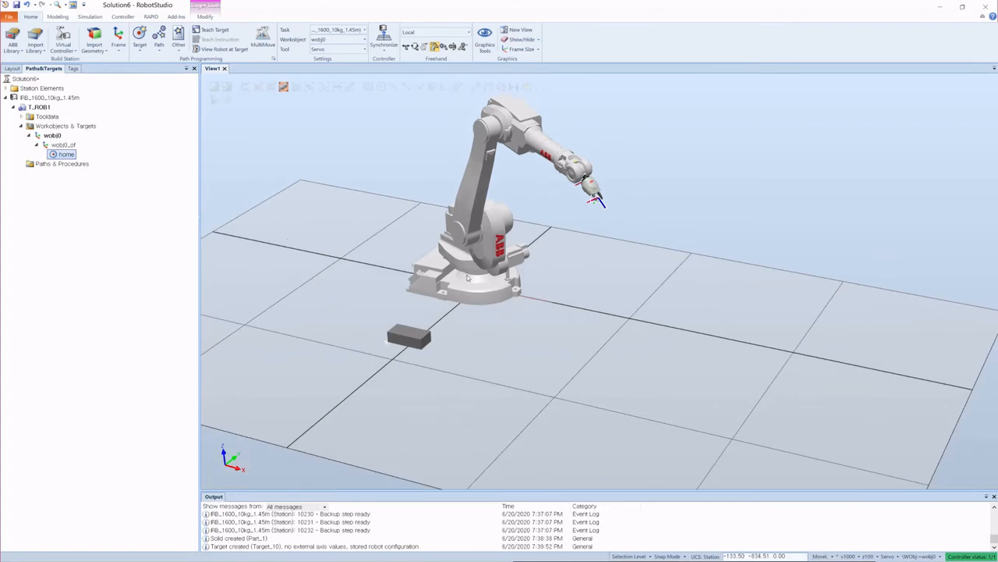
scroll(435, 342, up, 3)
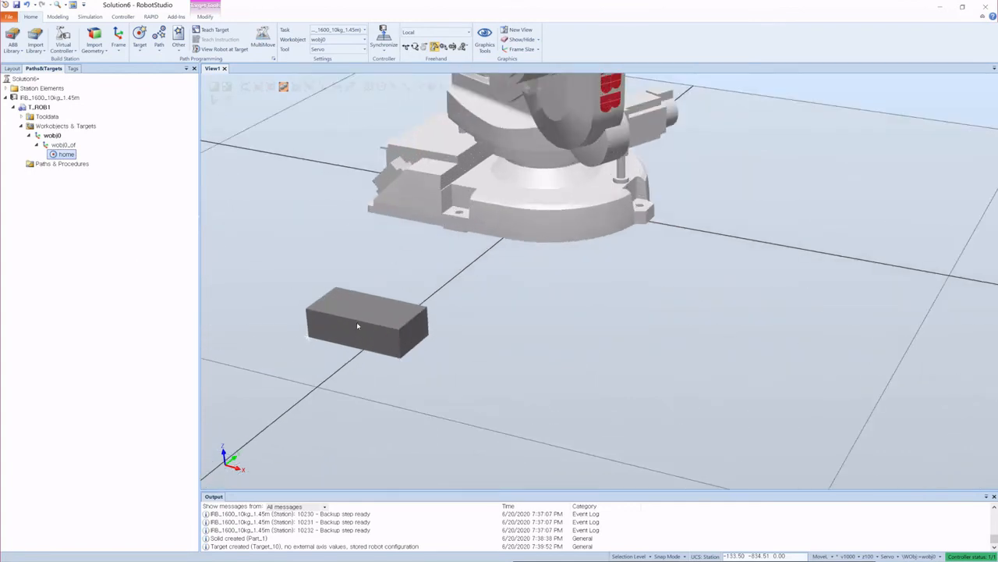
scroll(526, 225, down, 3)
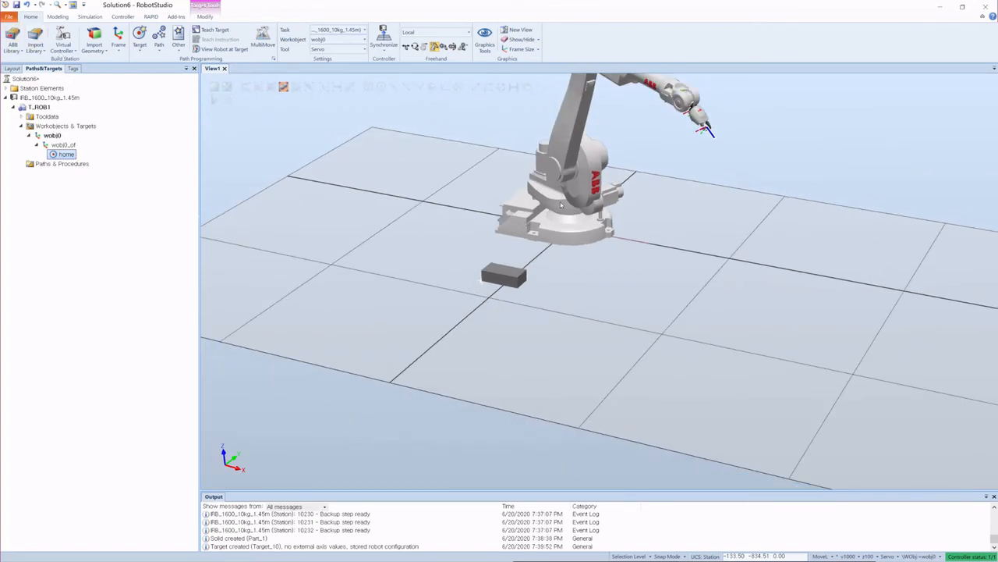
drag(560, 204, 492, 196)
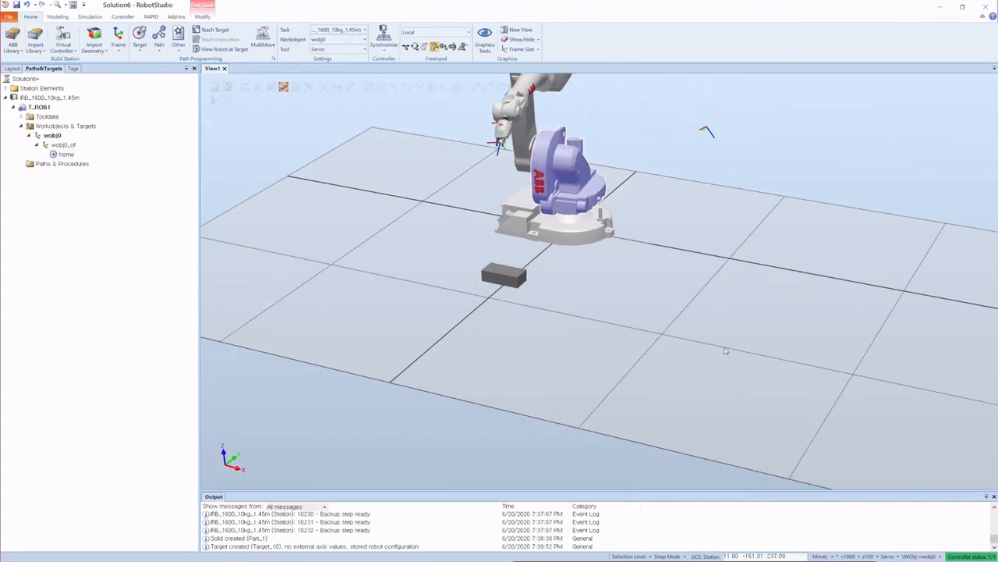
Step: Jog the robot arm freehand so the gripper reaches down to the brick
ctrl+shift+drag(726, 350, 548, 208)
scroll(548, 207, down, 6)
scroll(745, 249, up, 6)
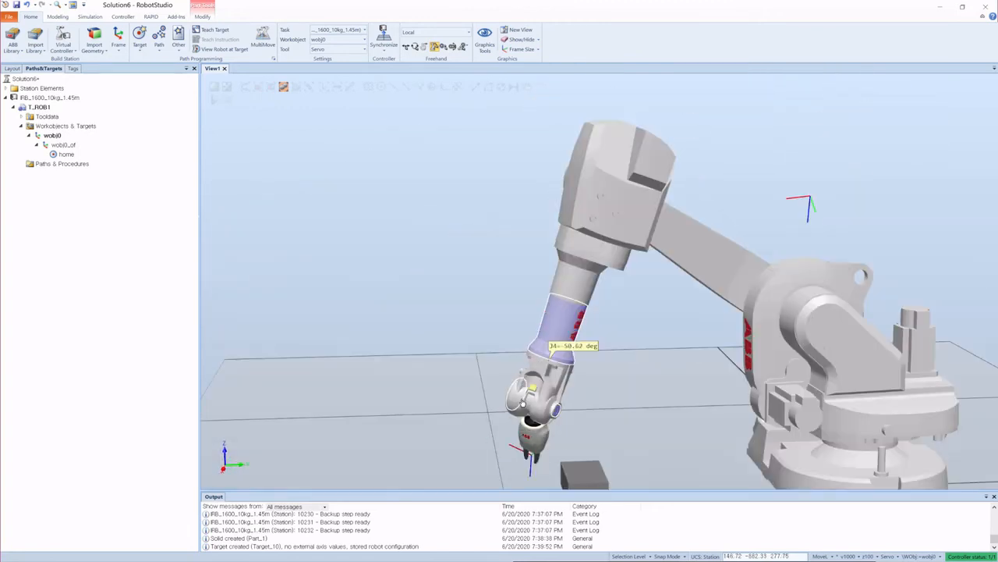
drag(530, 351, 440, 352)
scroll(440, 352, down, 5)
scroll(470, 311, up, 5)
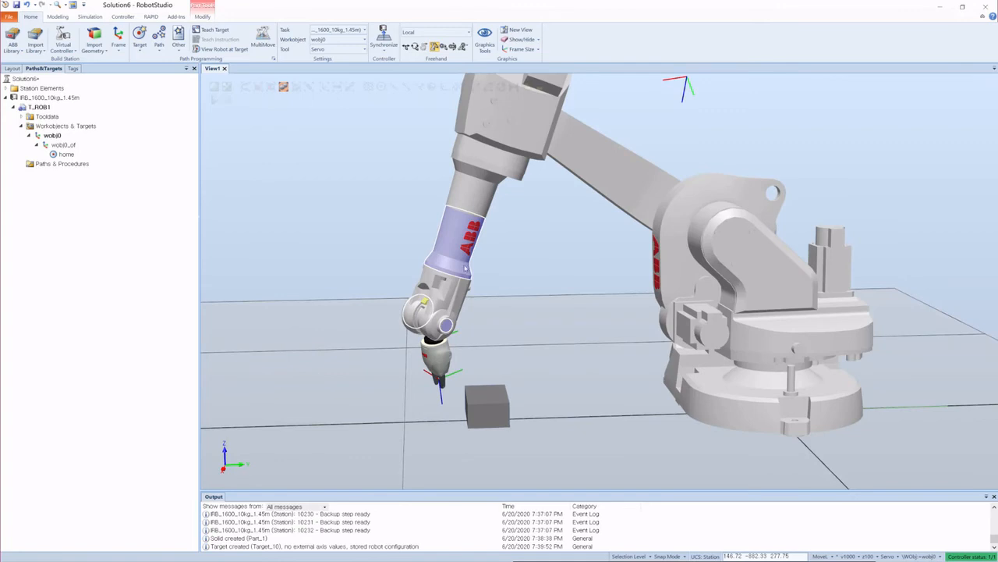
mouse_move(488, 135)
mouse_down()
mouse_move(498, 142)
mouse_move(489, 150)
mouse_up()
scroll(480, 343, down, 5)
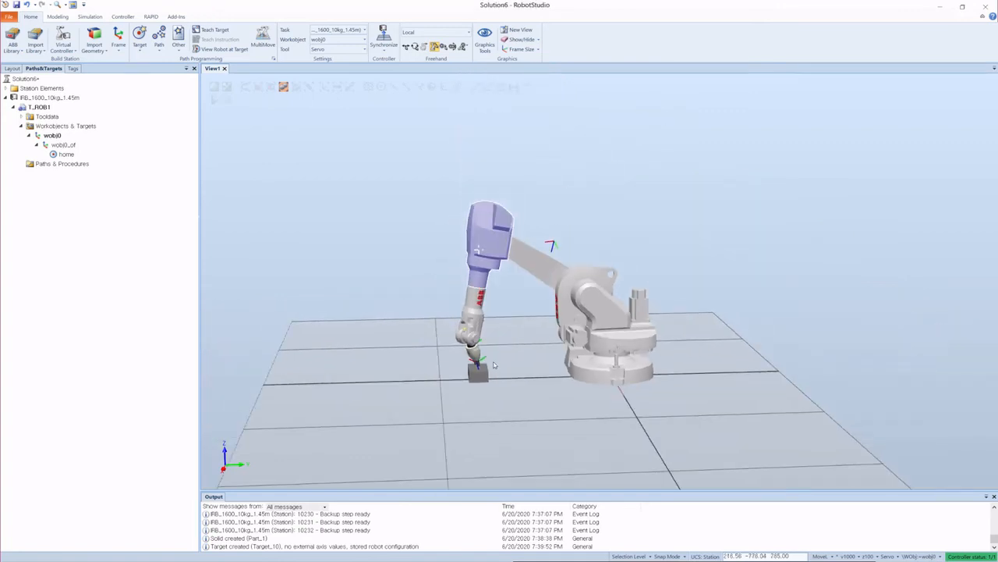
scroll(472, 392, up, 2)
scroll(494, 412, up, 6)
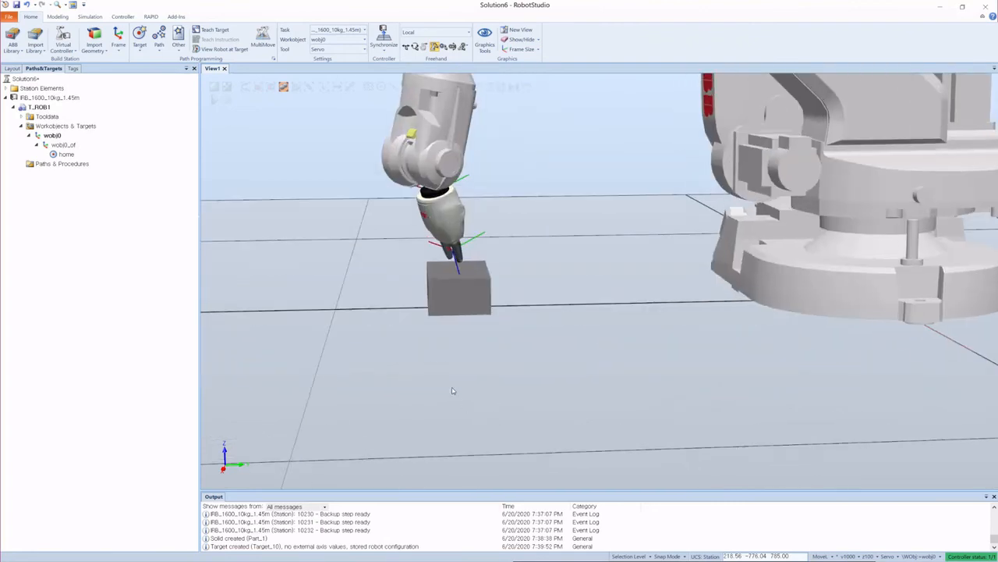
scroll(432, 261, up, 2)
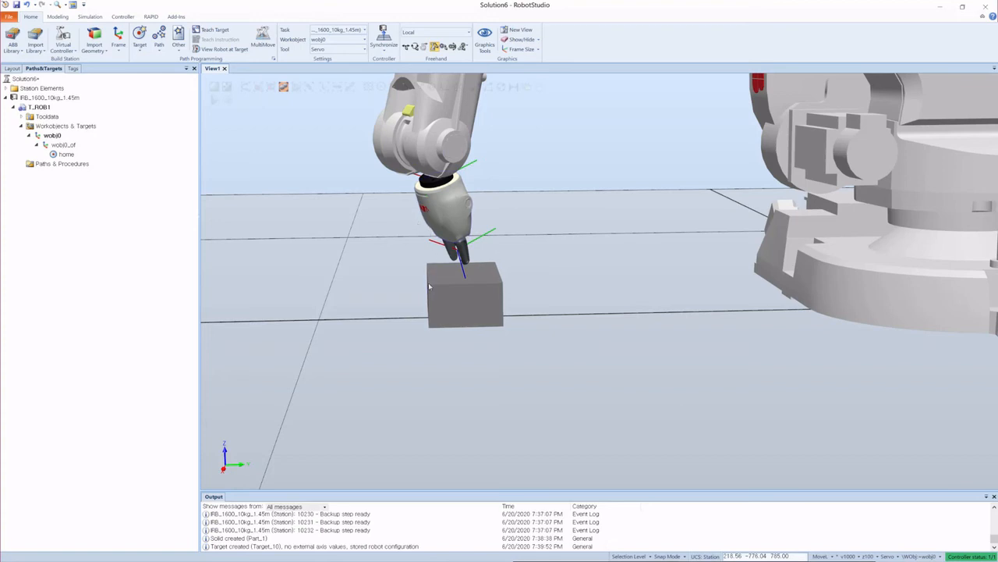
scroll(395, 279, down, 10)
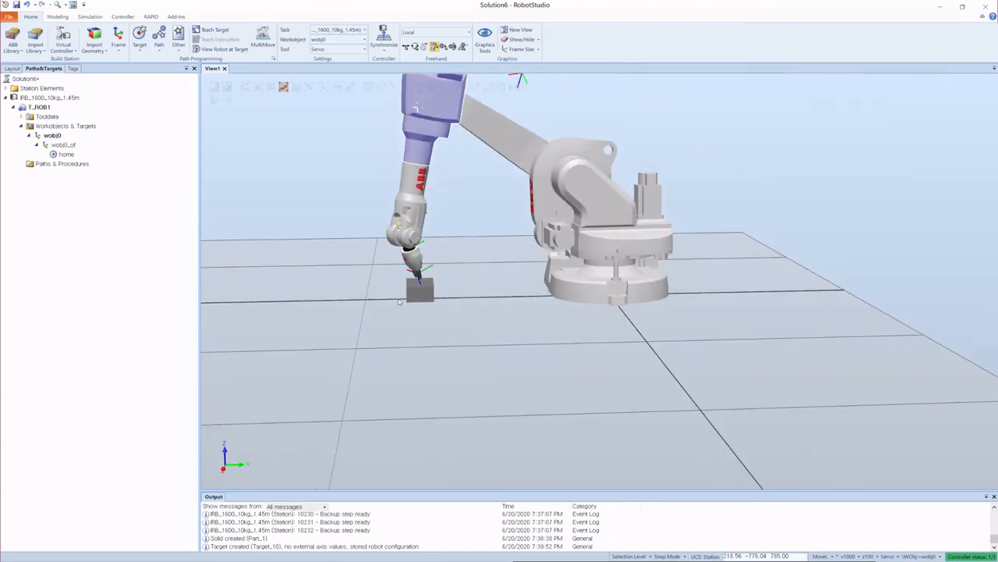
ctrl+shift+drag(526, 284, 580, 278)
ctrl+shift+drag(788, 254, 469, 229)
scroll(469, 229, up, 5)
ctrl+shift+drag(731, 348, 684, 354)
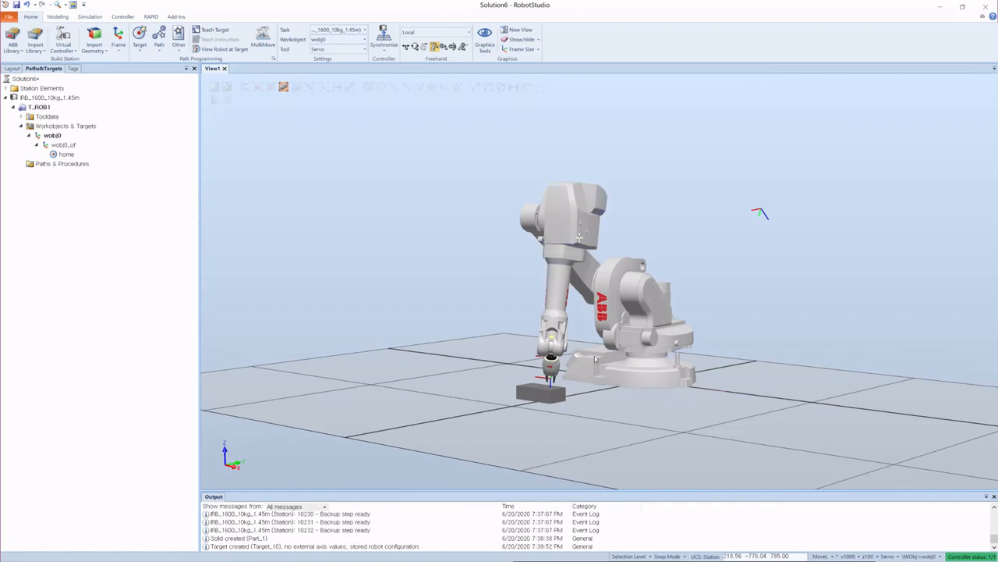
Step: Move the robot to the home target with View Robot at Target, then turn that view off
click(66, 155)
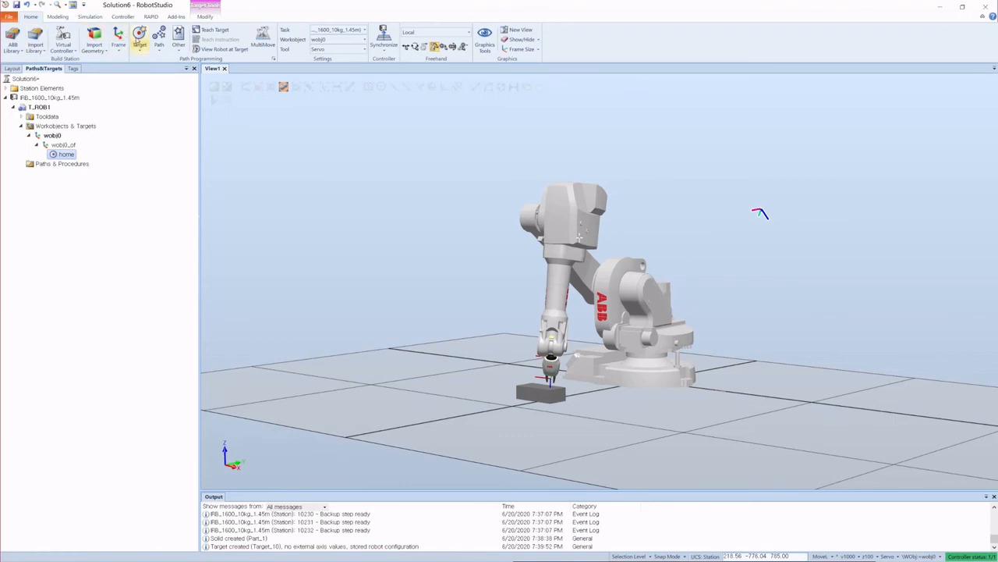
click(224, 49)
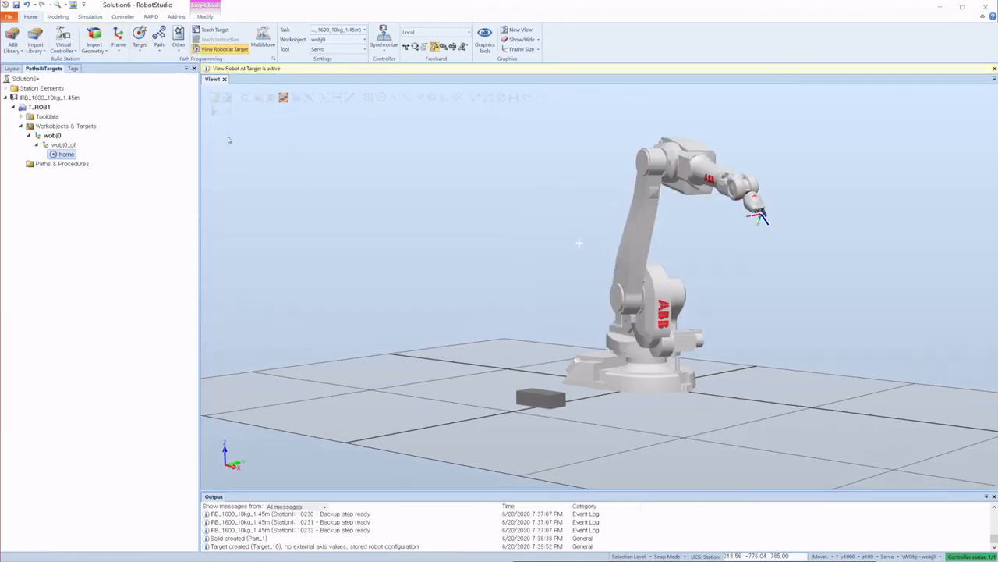
click(206, 50)
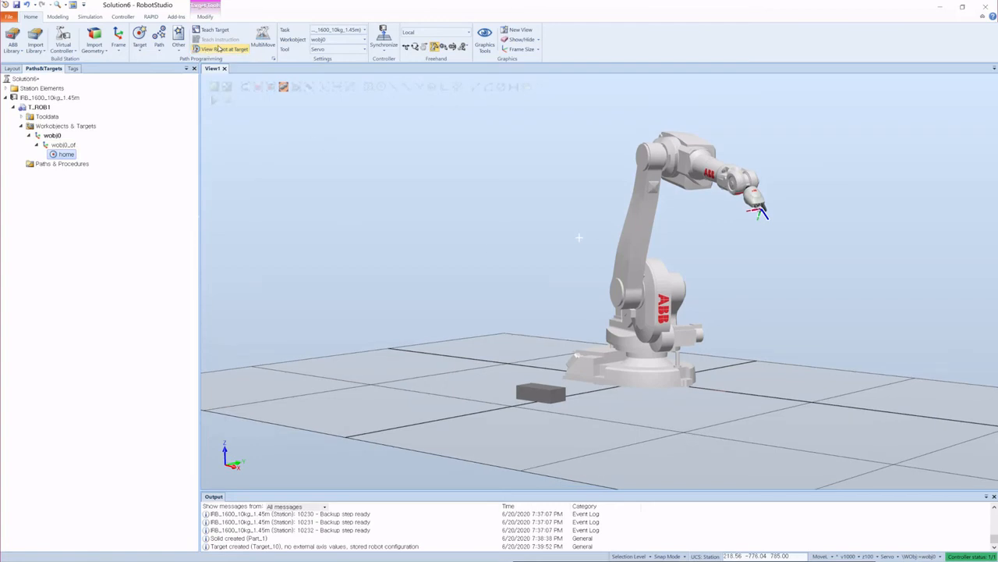
click(607, 266)
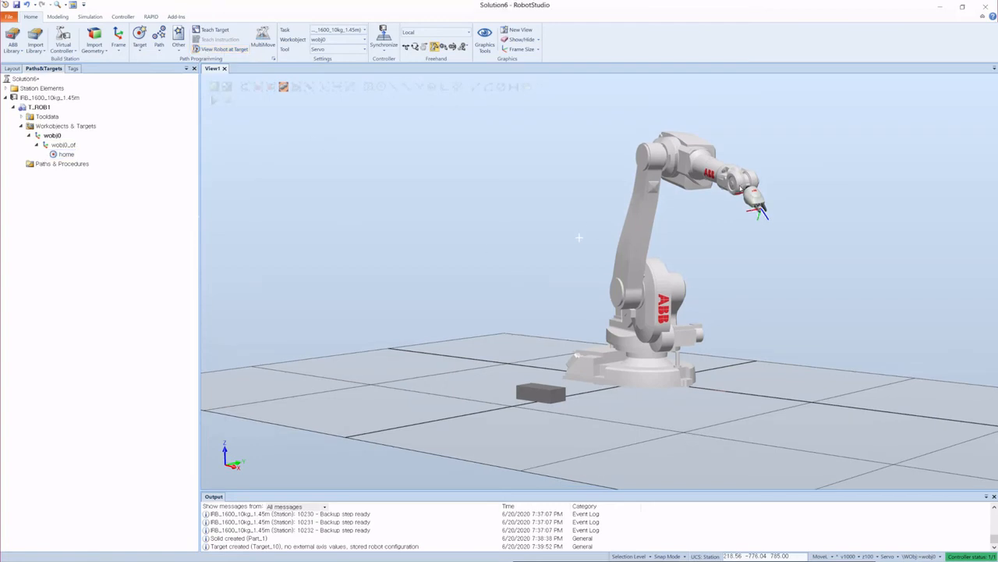
Step: Create a new target snapped onto the brick's top face with Snap Object, then close the Create Target panel
scroll(364, 288, up, 5)
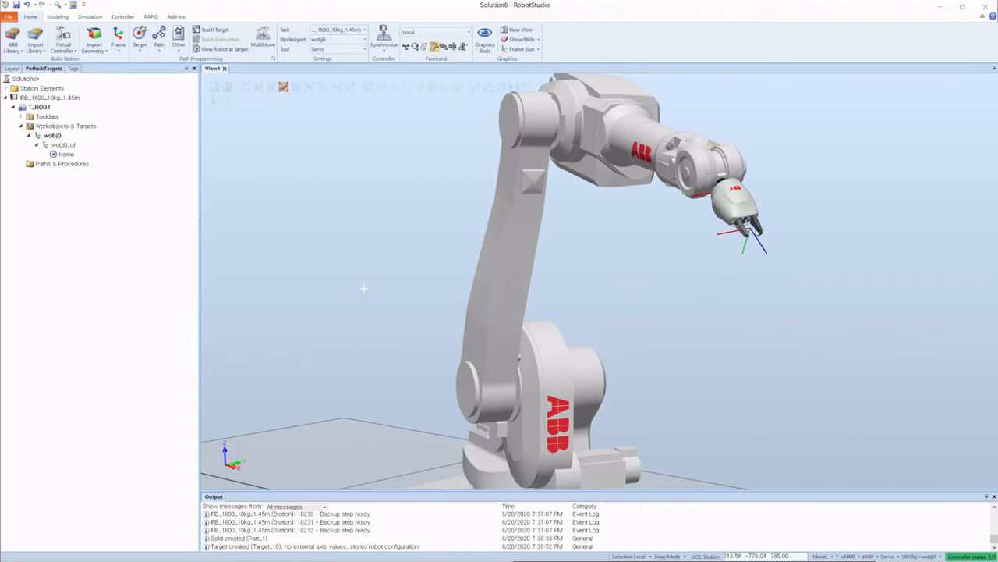
scroll(558, 257, down, 5)
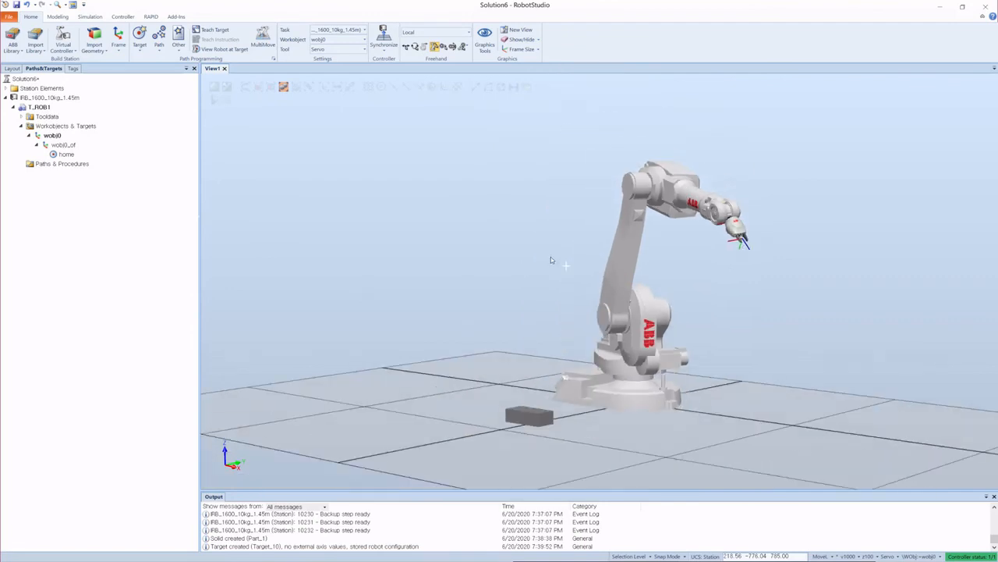
scroll(568, 255, down, 3)
ctrl+shift+drag(572, 261, 596, 367)
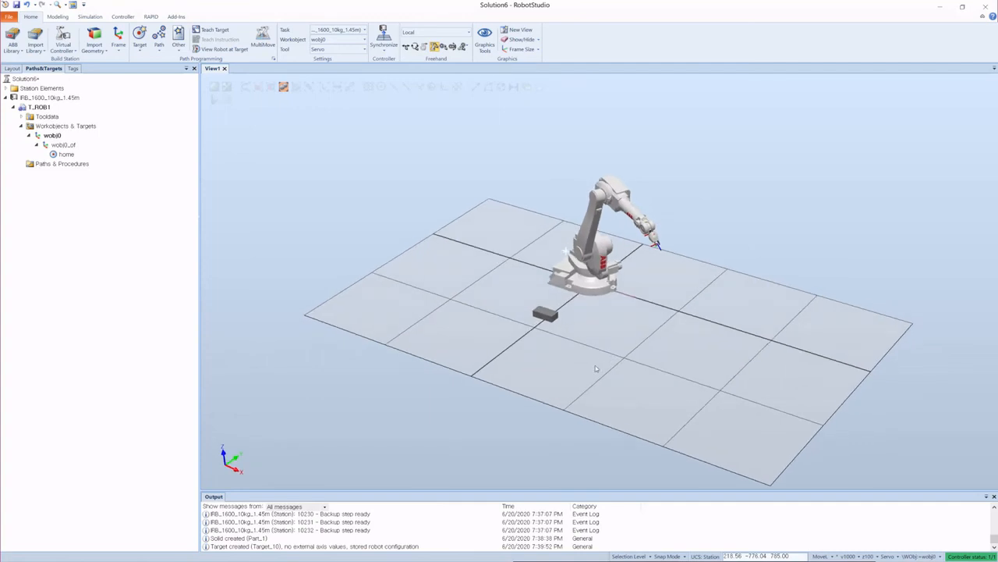
scroll(554, 285, up, 5)
scroll(659, 359, down, 3)
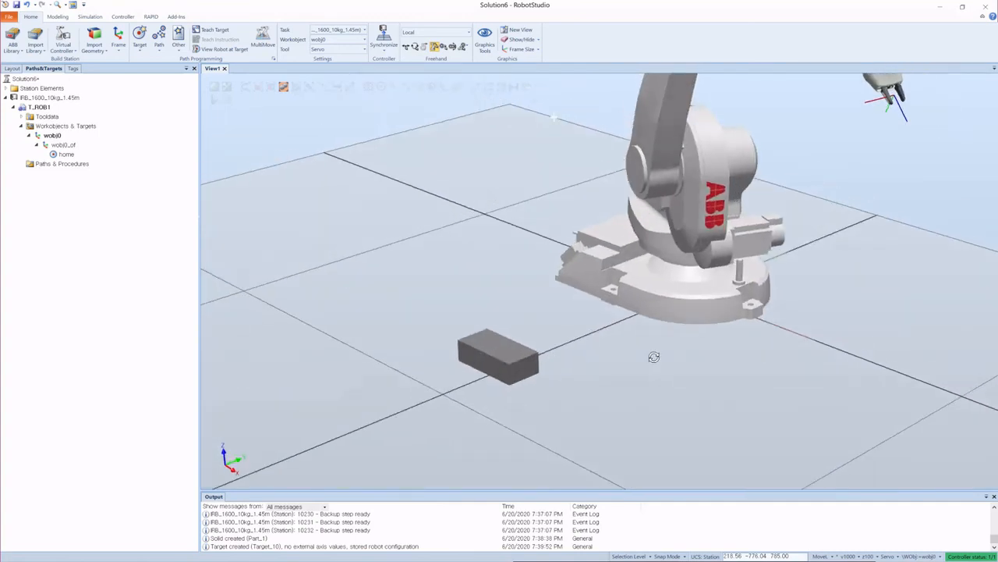
scroll(537, 196, down, 3)
scroll(538, 197, up, 3)
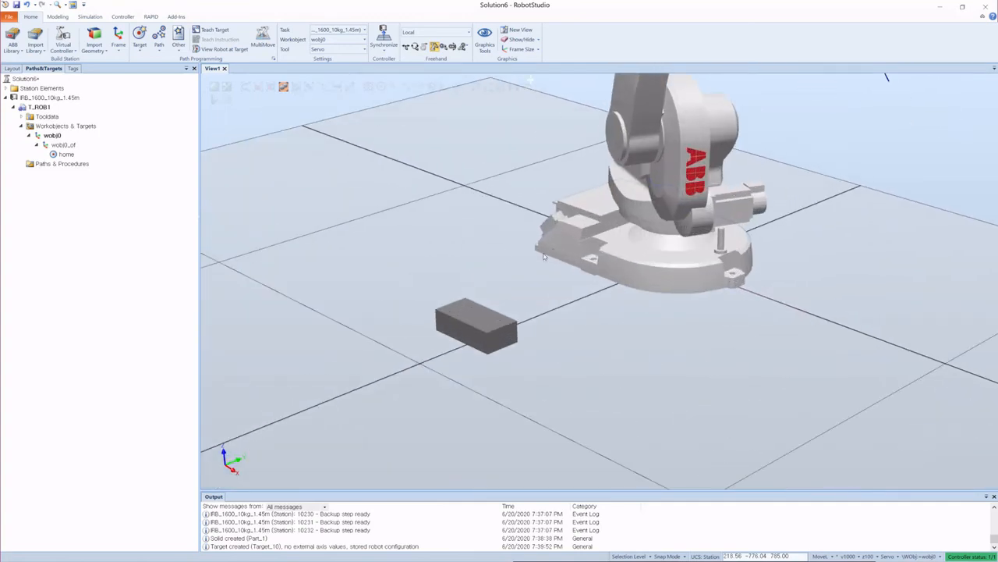
scroll(560, 191, down, 2)
scroll(558, 188, down, 1)
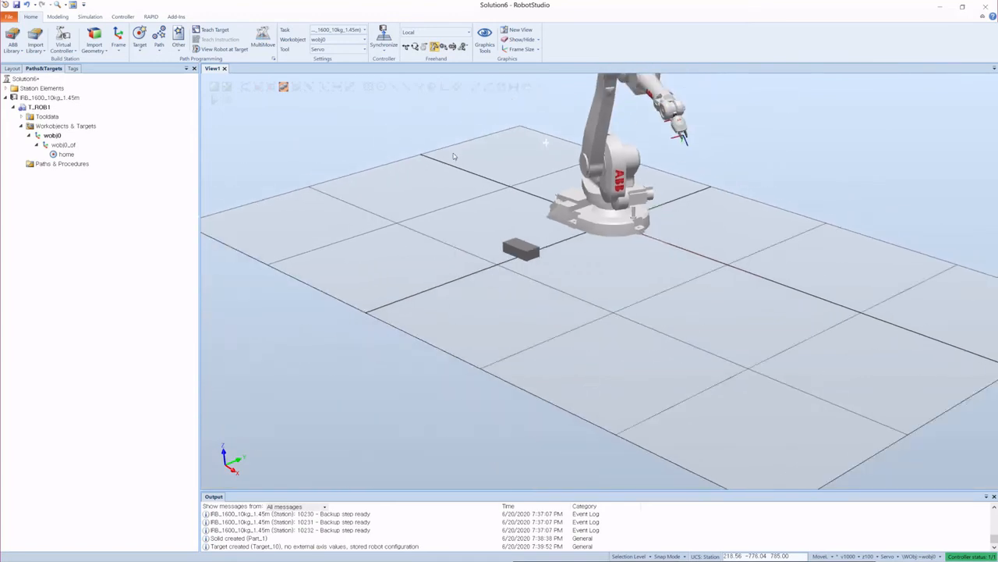
click(141, 45)
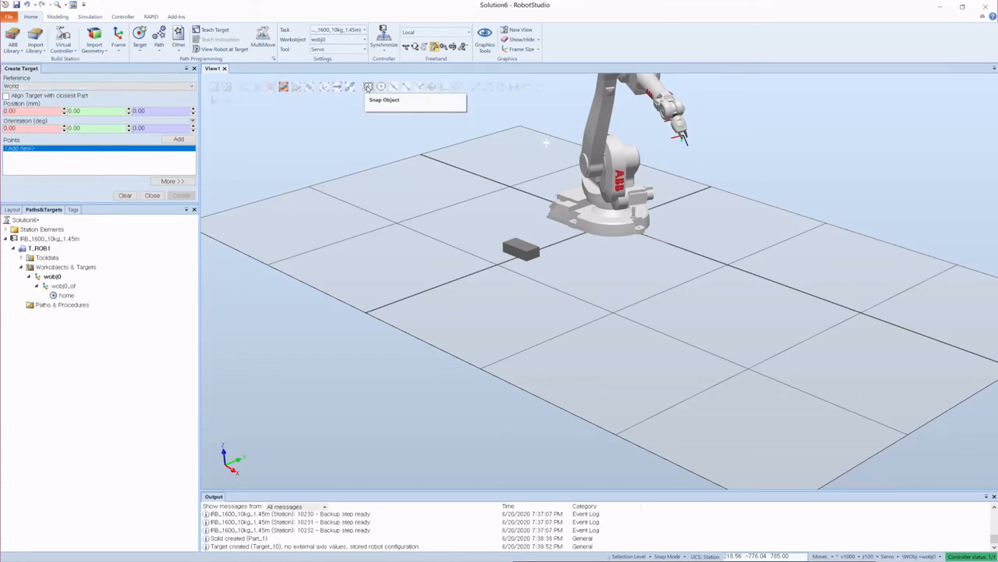
click(369, 86)
scroll(531, 216, up, 3)
scroll(538, 242, up, 3)
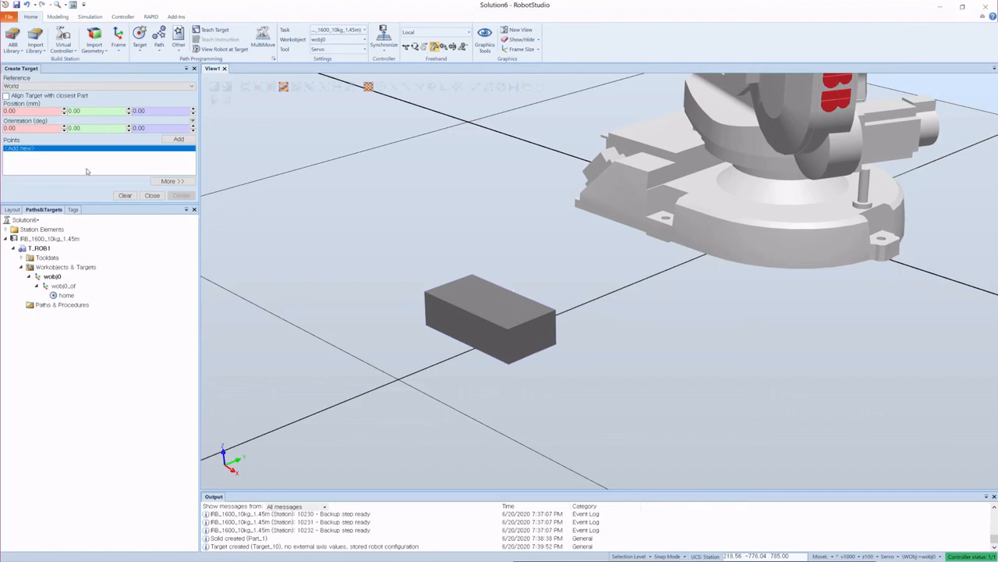
click(24, 111)
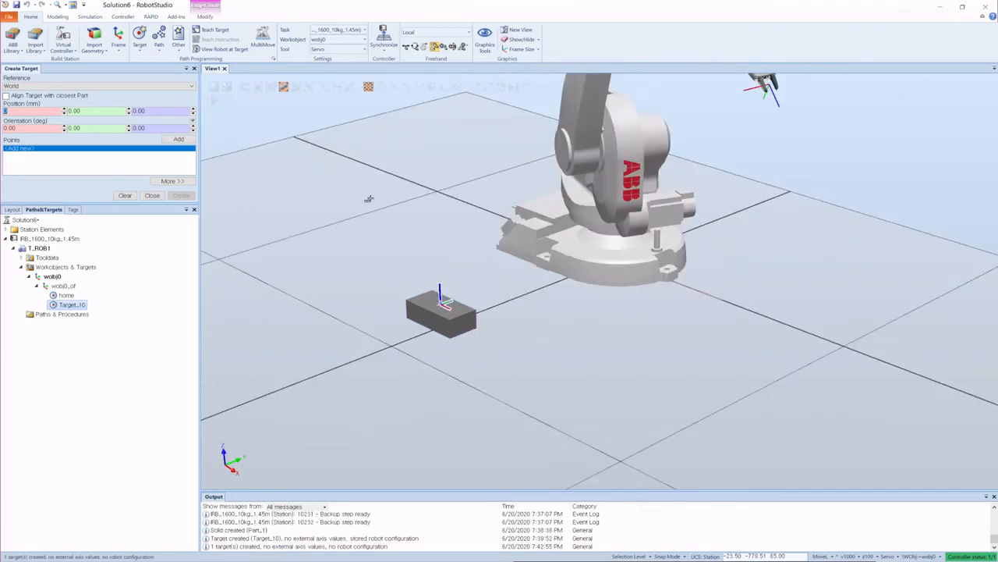
scroll(369, 199, down, 4)
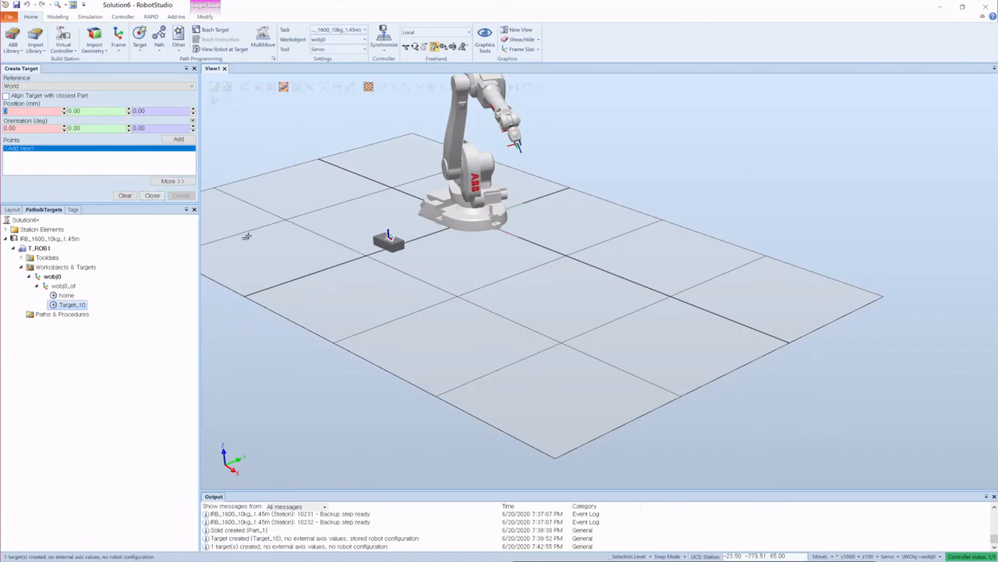
click(152, 196)
Step: Jog the robot freehand to a pose beside the brick and teach a target at that position
scroll(370, 260, up, 5)
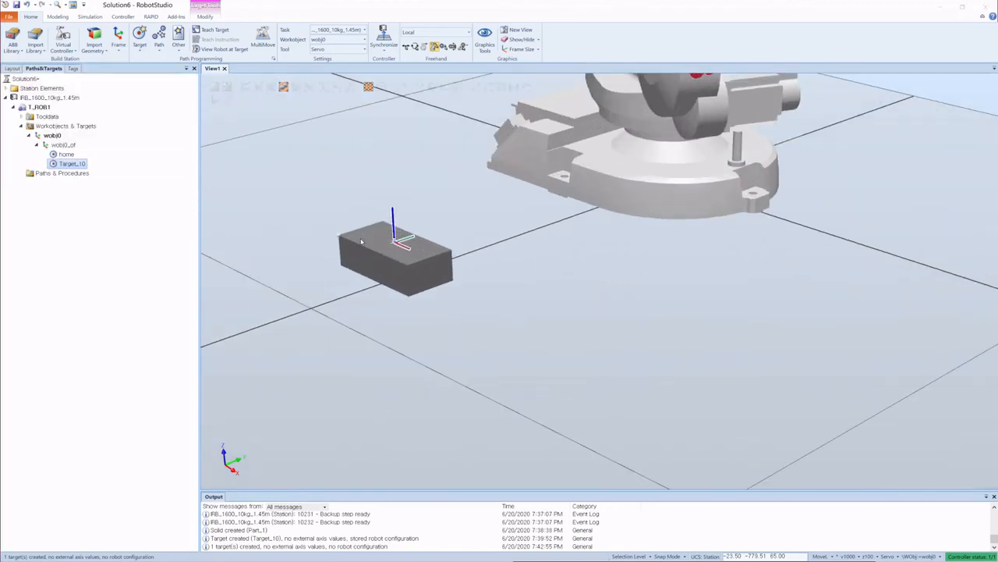
scroll(406, 328, down, 5)
ctrl+shift+drag(496, 382, 534, 375)
scroll(649, 280, down, 5)
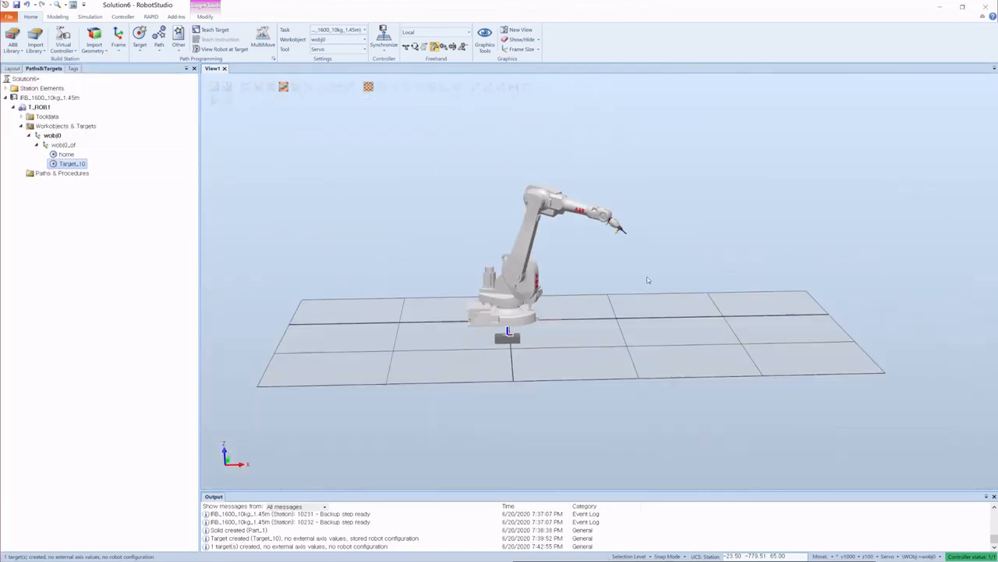
scroll(474, 317, up, 5)
scroll(525, 350, down, 3)
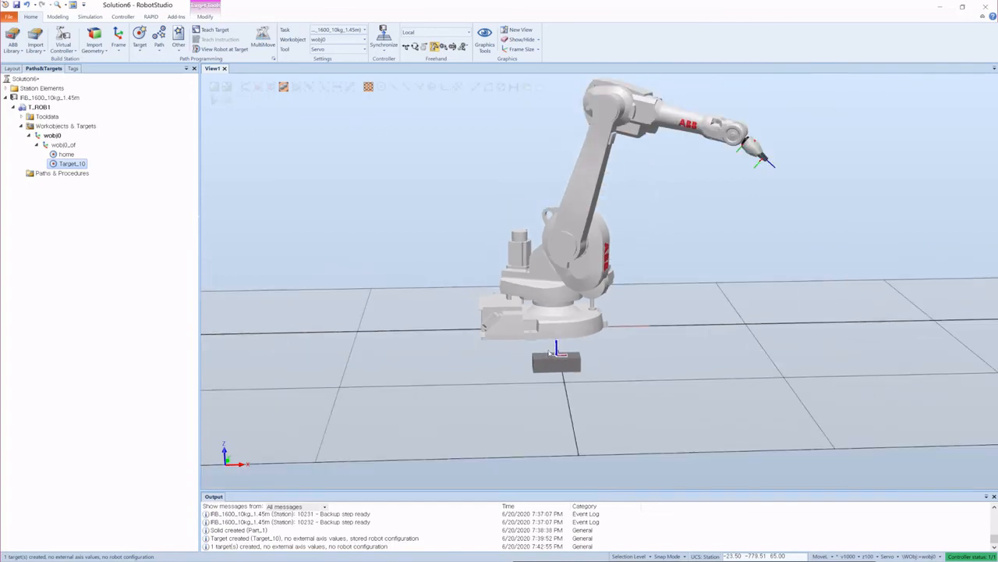
ctrl+shift+drag(604, 365, 610, 363)
ctrl+shift+drag(599, 370, 568, 379)
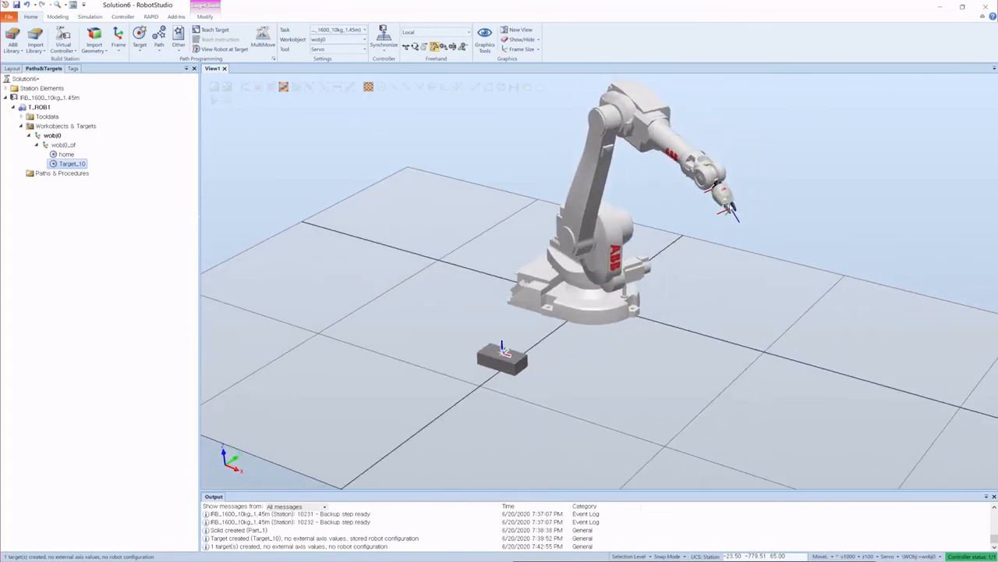
scroll(726, 218, up, 2)
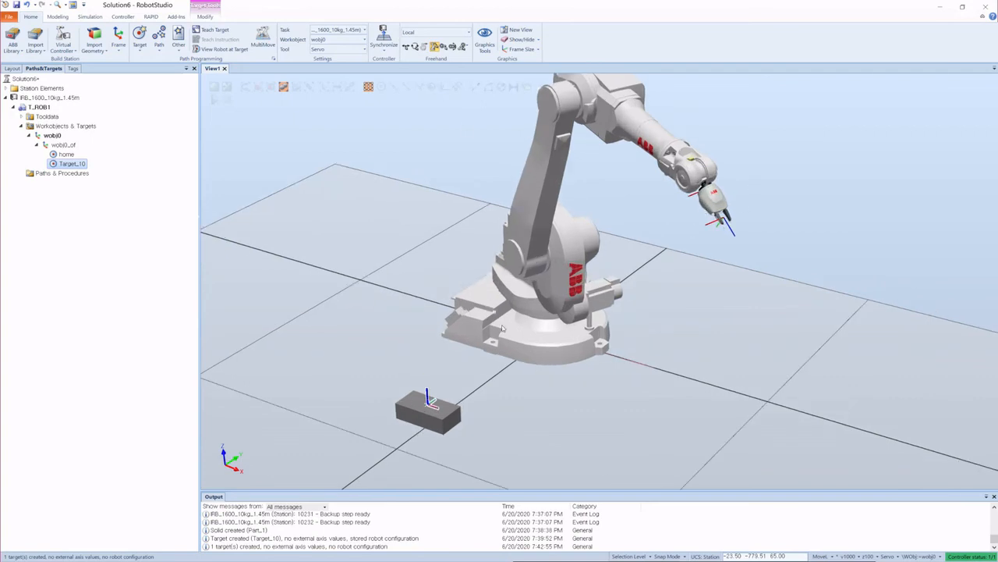
drag(568, 311, 468, 309)
drag(482, 187, 440, 221)
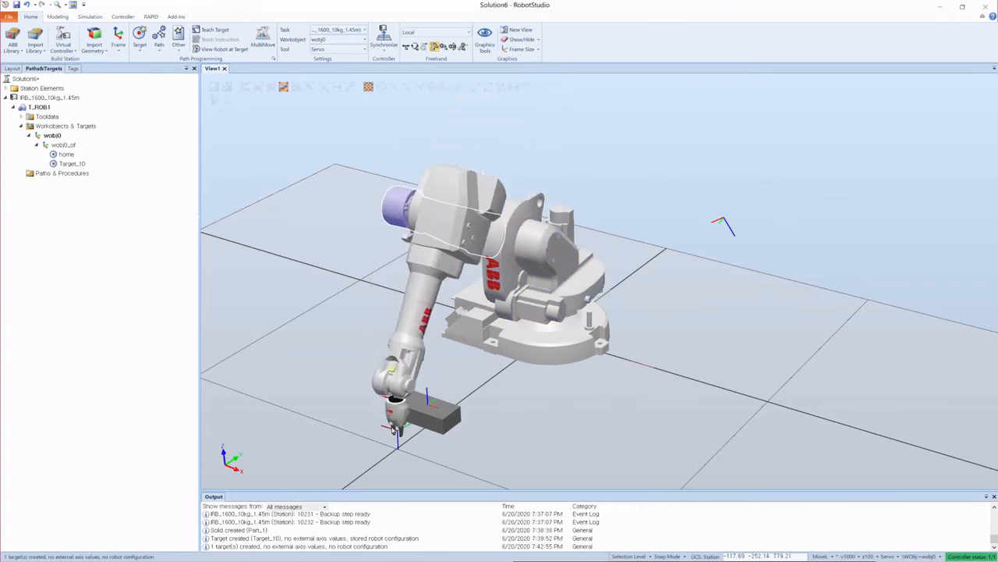
scroll(552, 209, down, 4)
scroll(499, 379, up, 5)
ctrl+shift+drag(477, 343, 519, 312)
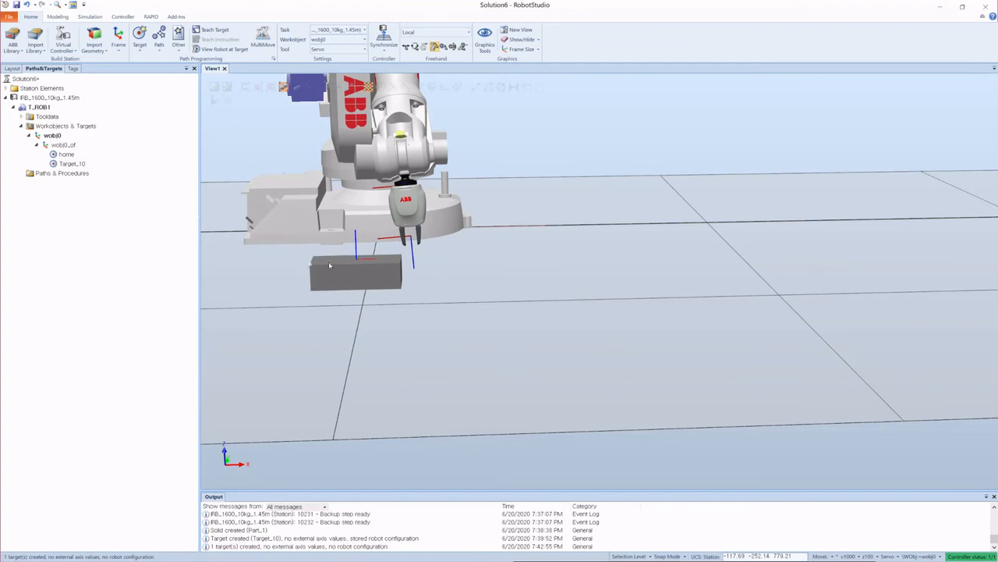
scroll(475, 292, down, 4)
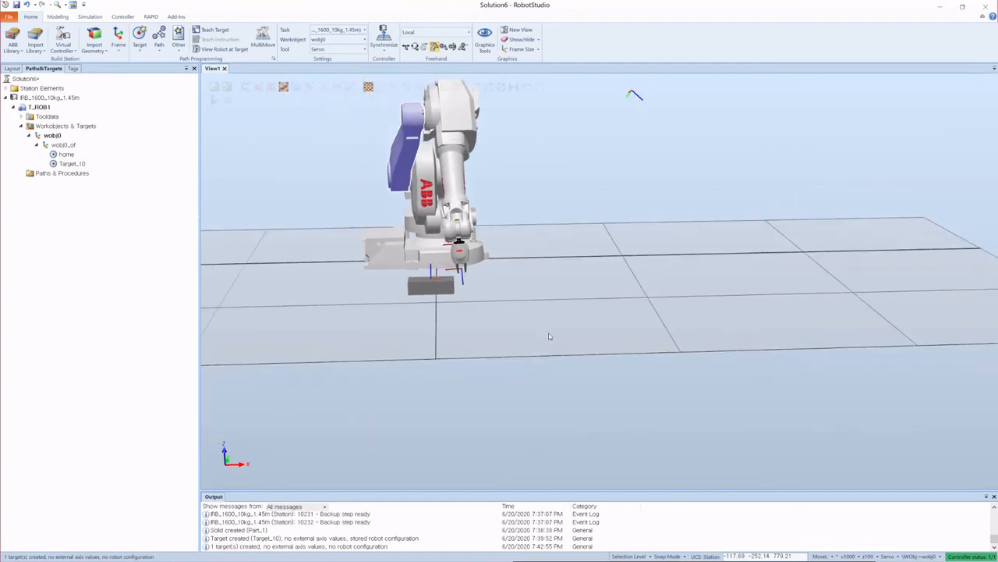
ctrl+shift+drag(551, 336, 489, 344)
scroll(476, 228, up, 5)
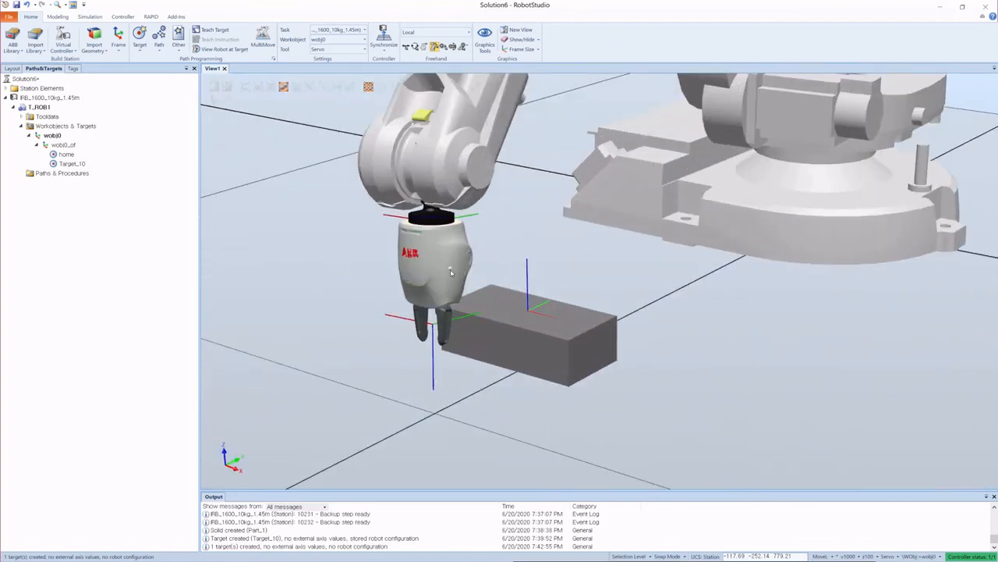
drag(447, 224, 398, 222)
scroll(819, 140, down, 5)
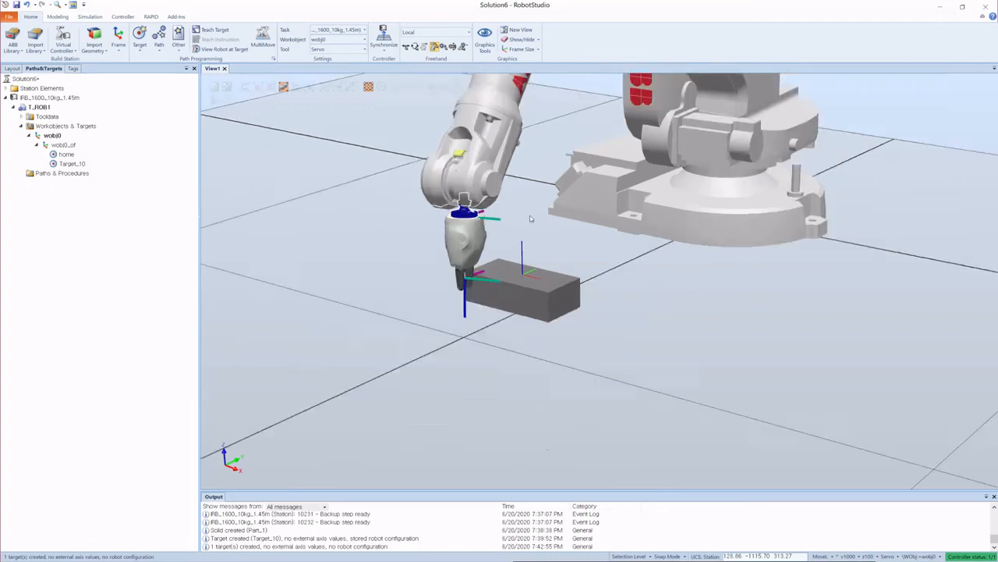
ctrl+shift+drag(635, 283, 687, 302)
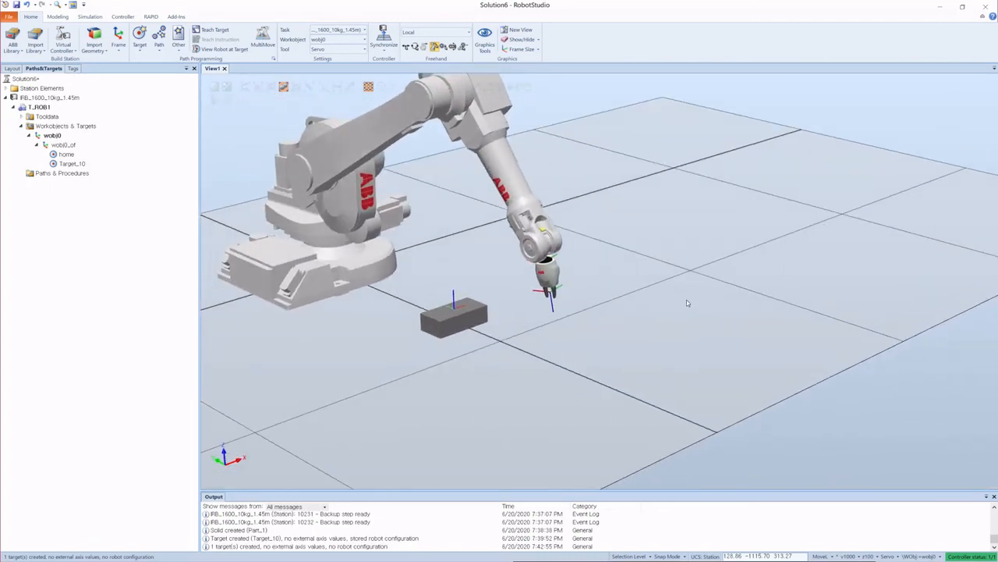
click(210, 29)
Step: Return the robot to the home target with View Robot at Target
click(65, 153)
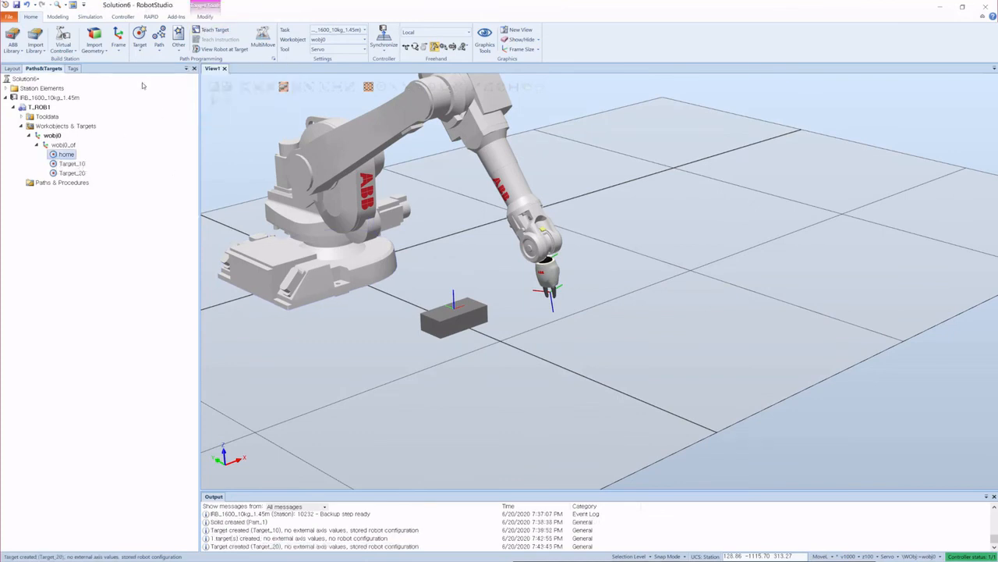
click(208, 49)
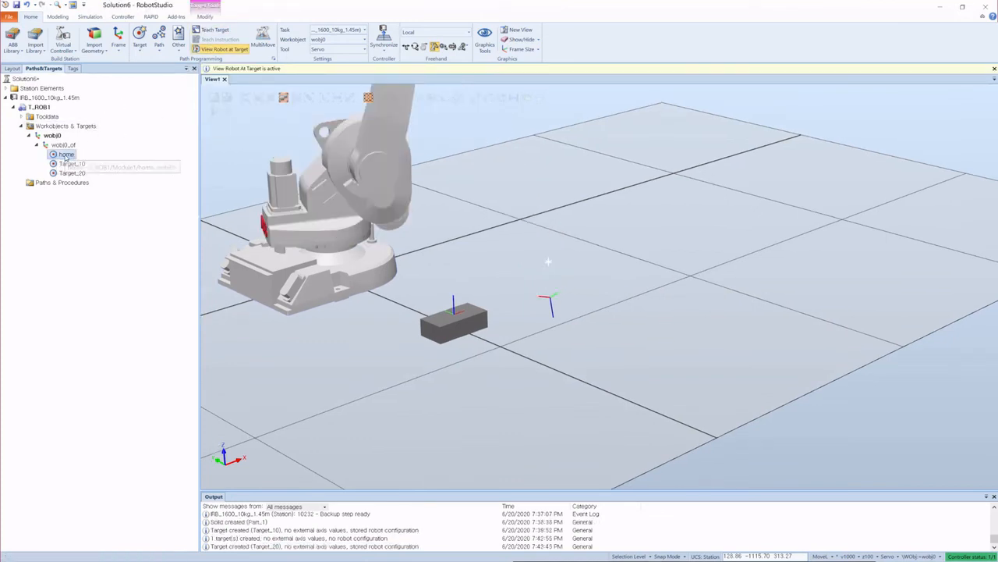
click(431, 133)
scroll(456, 260, down, 4)
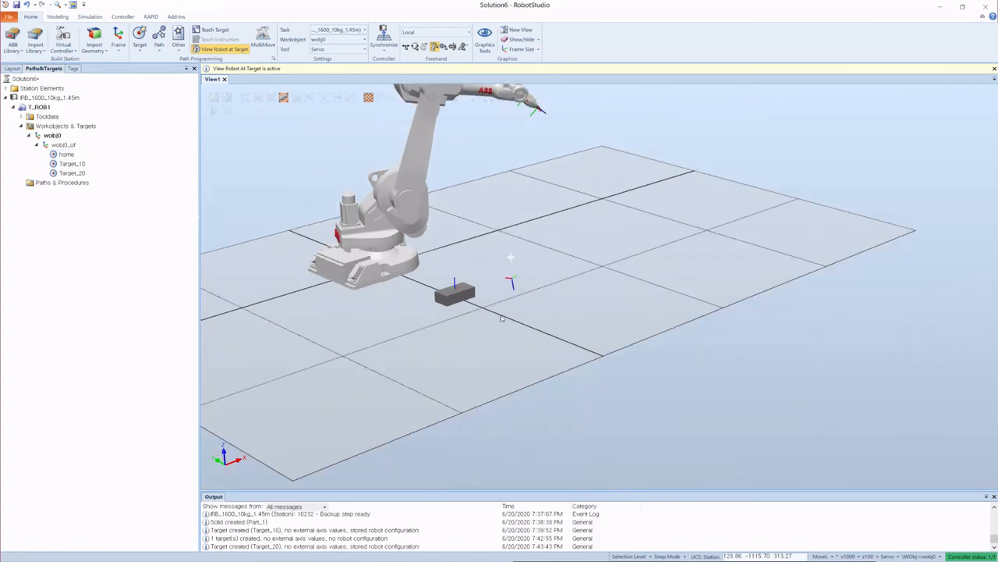
Step: Open Rotate for Target_10 and apply a 90° rotation about its local Z axis three times
scroll(515, 281, up, 8)
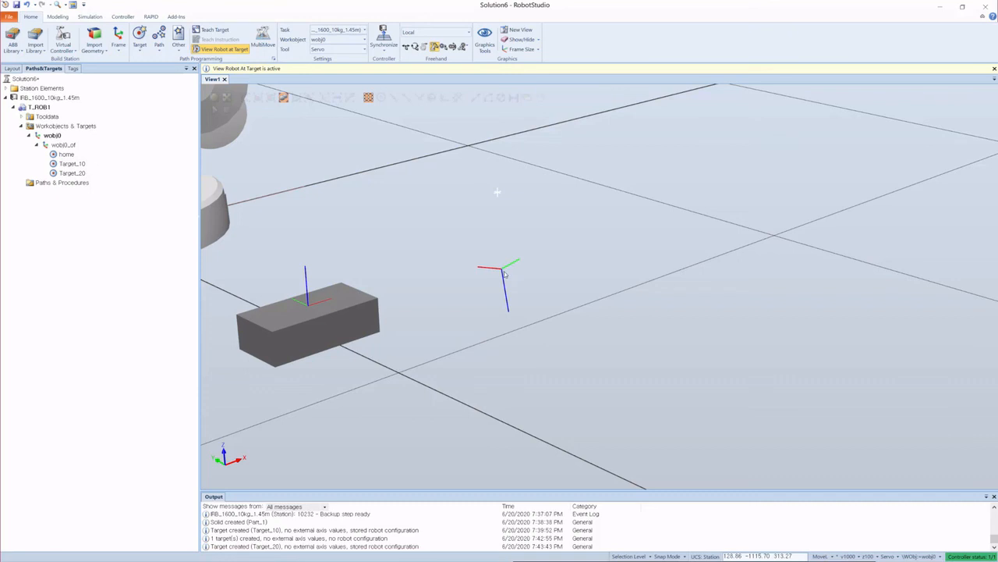
scroll(575, 256, down, 10)
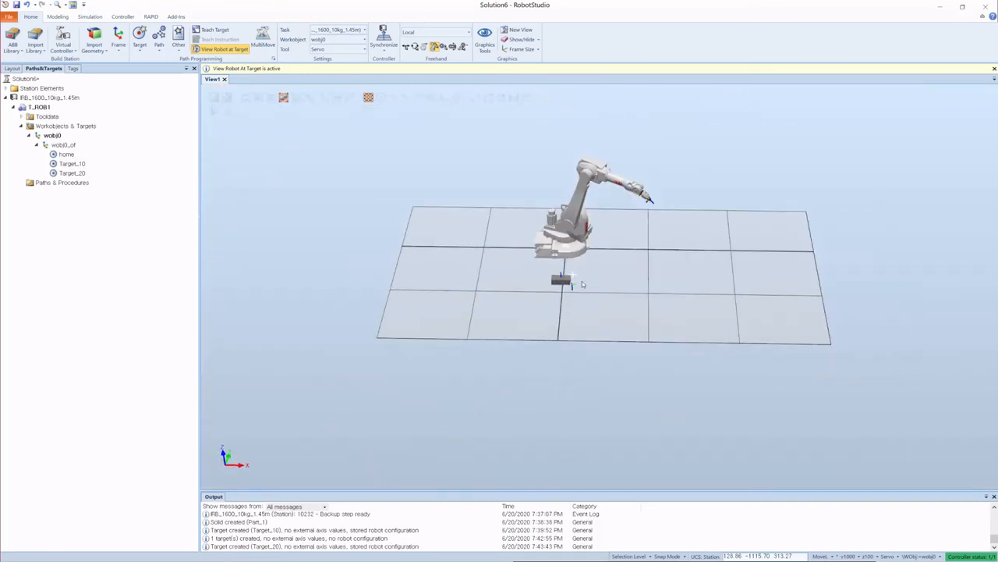
scroll(581, 279, up, 5)
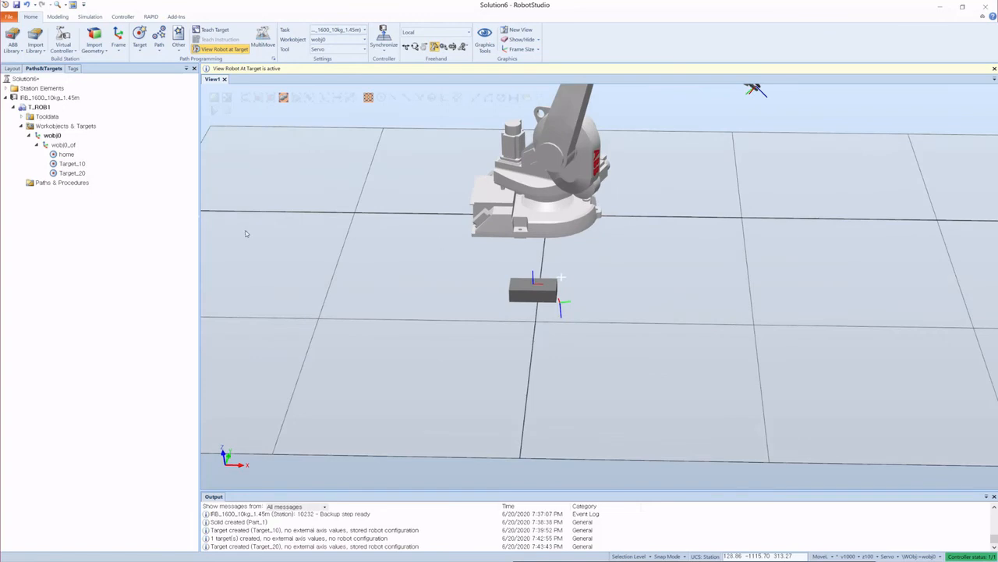
click(72, 164)
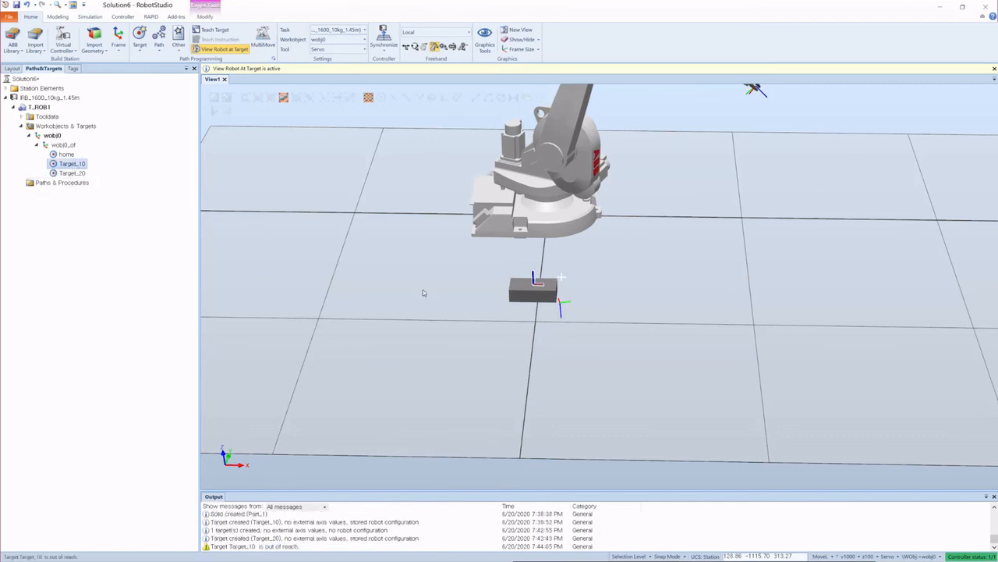
scroll(587, 312, up, 4)
ctrl+shift+drag(659, 305, 632, 298)
right_click(69, 165)
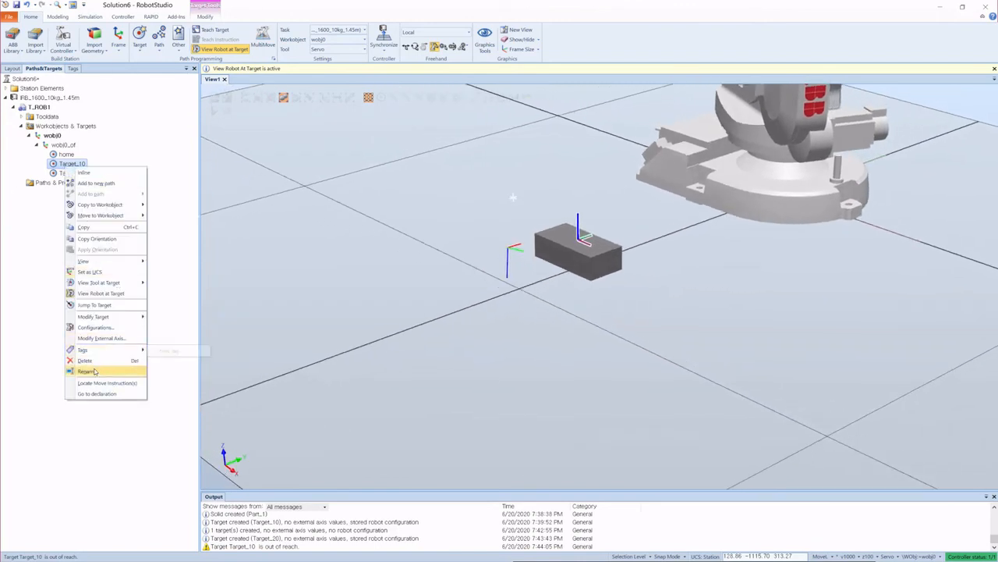
mouse_move(117, 321)
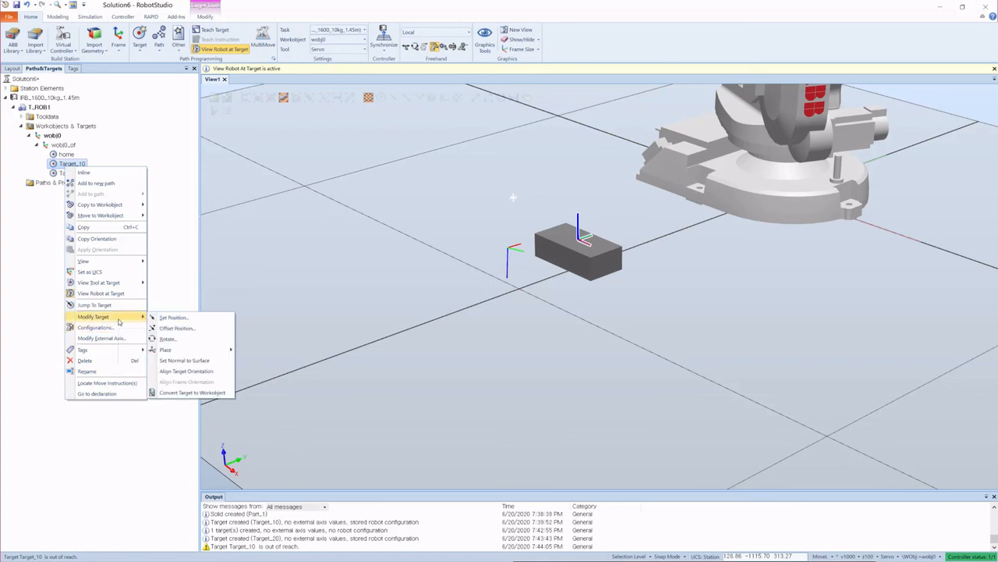
click(172, 344)
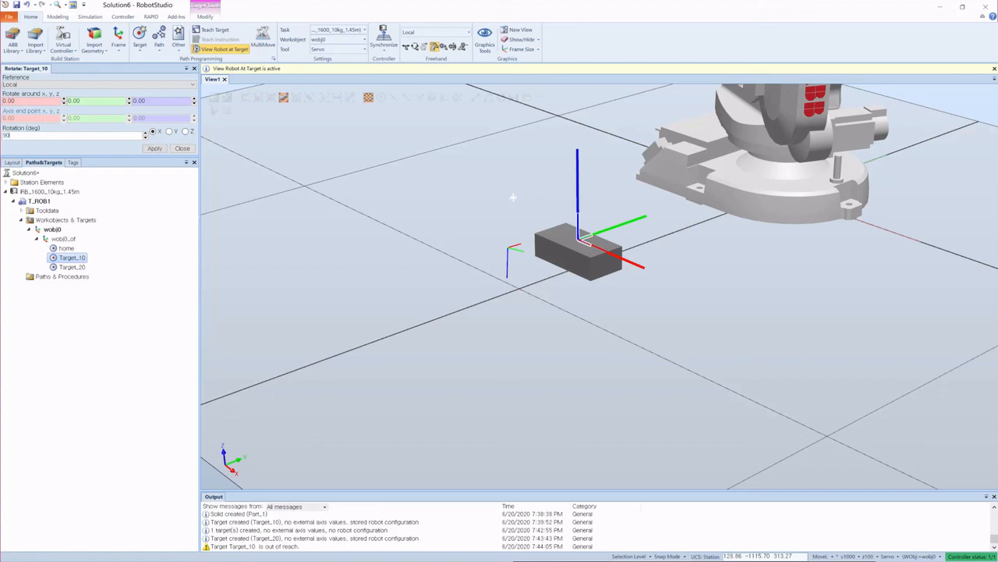
click(185, 131)
click(155, 151)
click(155, 151)
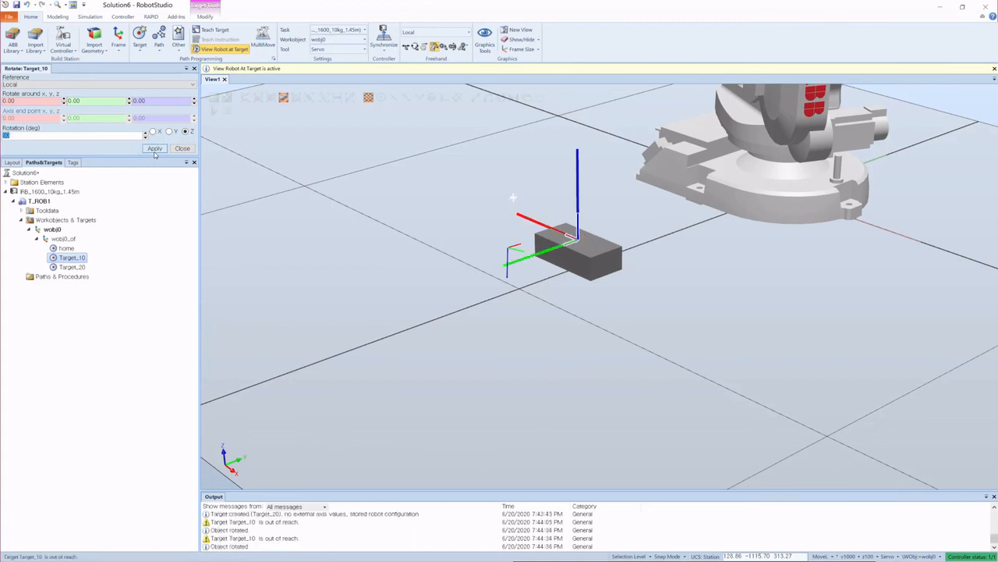
click(155, 149)
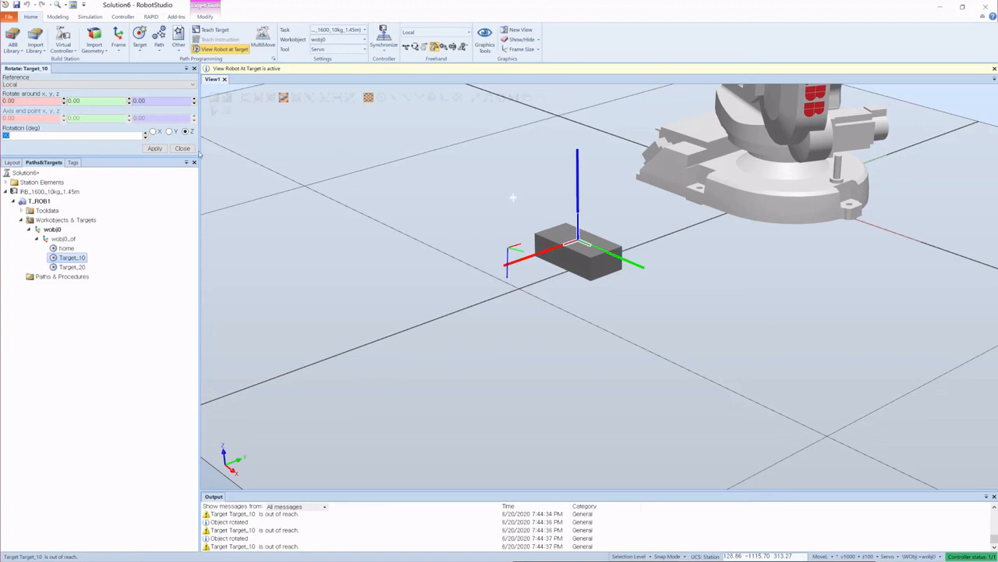
Step: Rotate Target_10 by 90° about its local Y axis twice, then close the Rotate panel
click(169, 131)
click(155, 149)
click(152, 150)
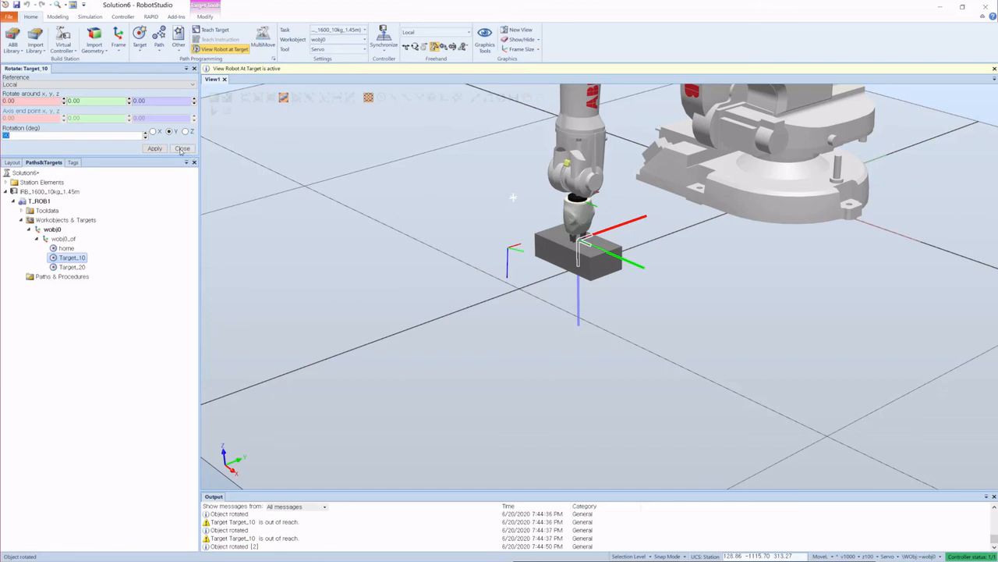
click(181, 148)
Step: Zoom and orbit around the robot's gripper at the brick to inspect its pose at Target_10
scroll(500, 282, down, 5)
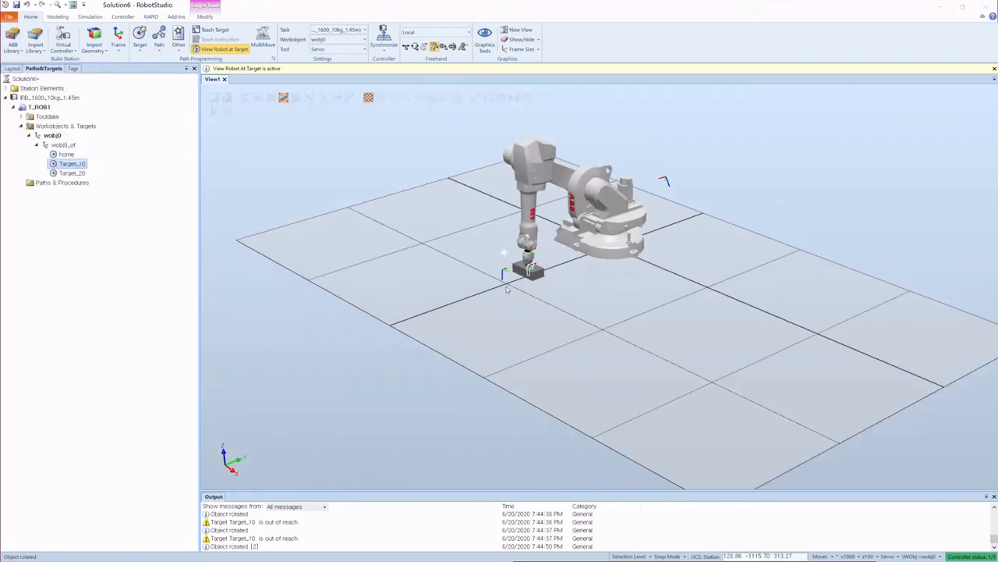
ctrl+shift+drag(555, 300, 492, 327)
scroll(578, 304, up, 5)
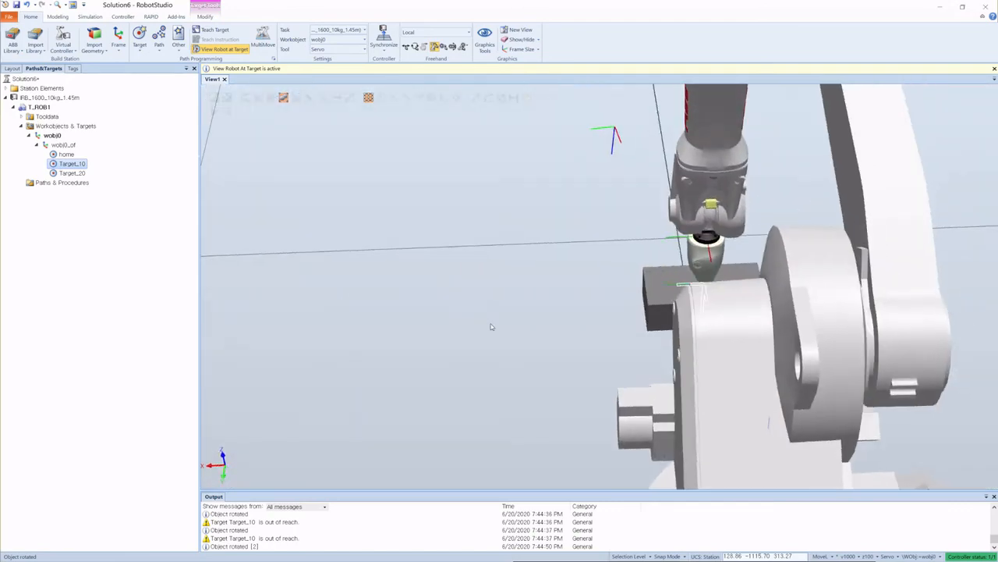
scroll(627, 245, down, 5)
ctrl+shift+drag(626, 246, 641, 223)
scroll(647, 283, down, 5)
scroll(615, 297, up, 3)
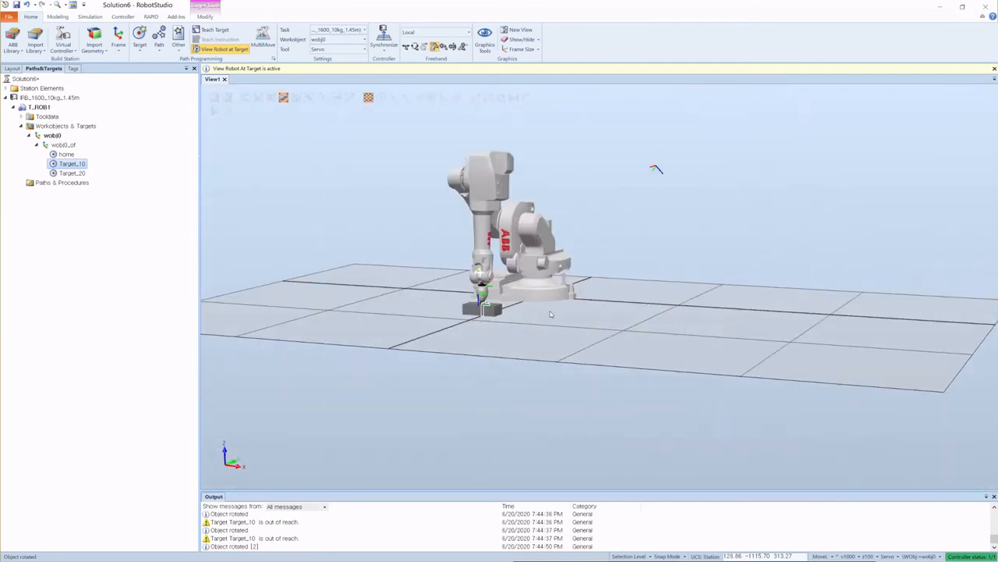